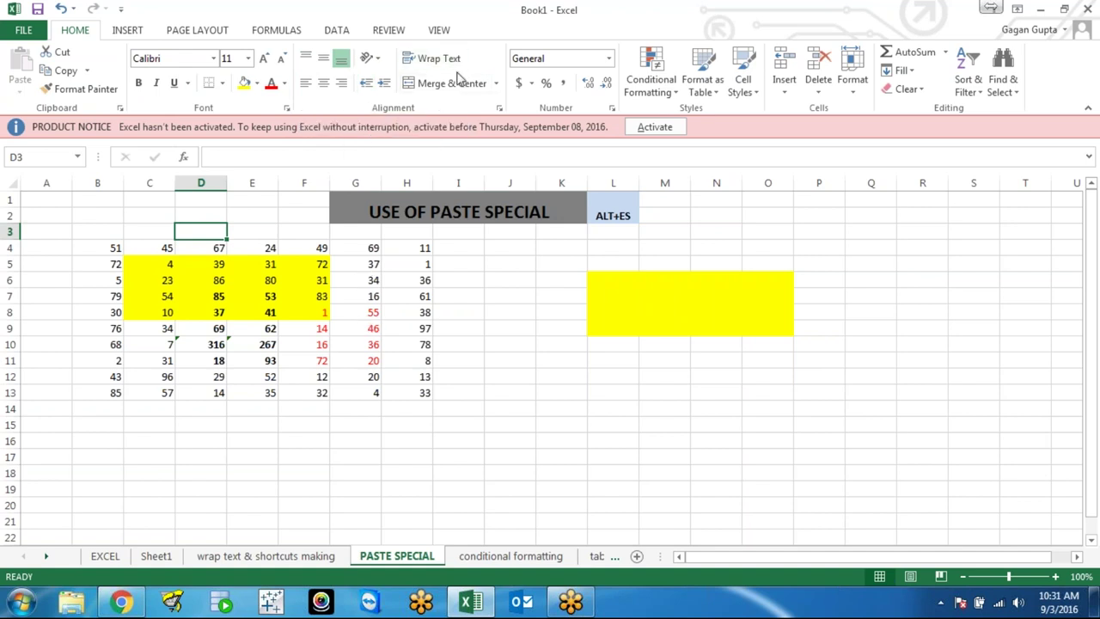
Glance at the number format list, then select empty cells O3, N5 and J10
click(608, 58)
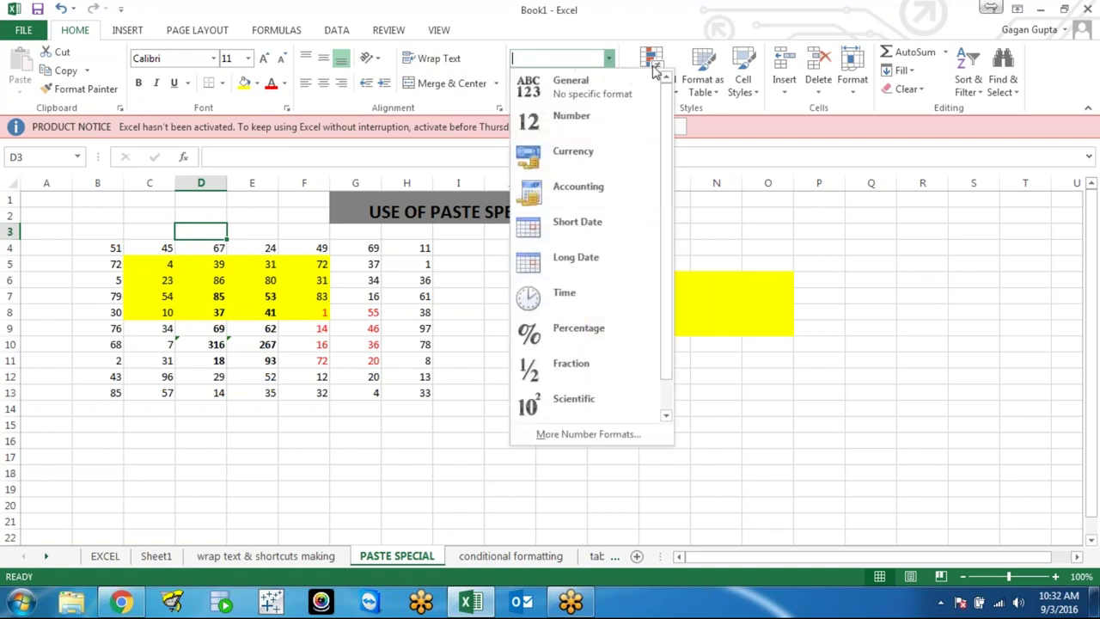
key(Escape)
click(763, 231)
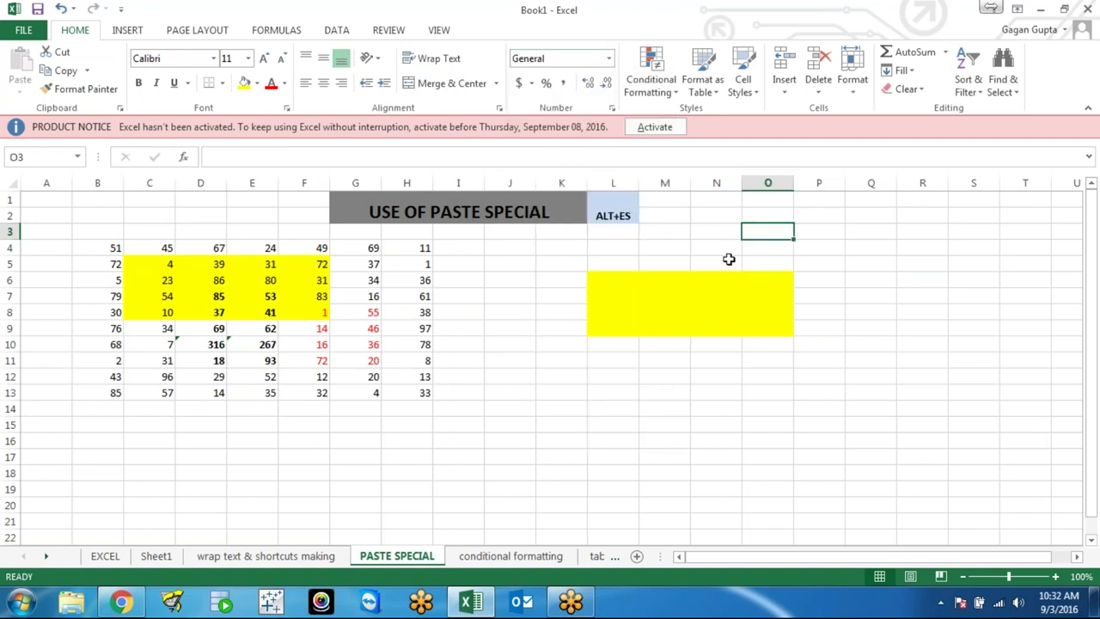
click(730, 258)
click(761, 231)
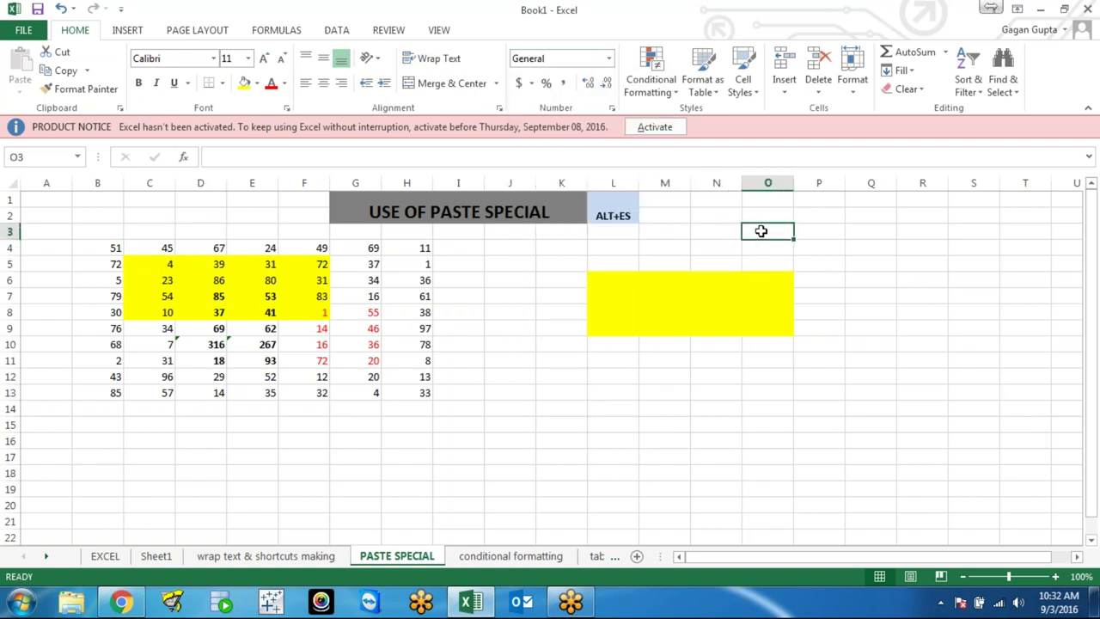
click(718, 261)
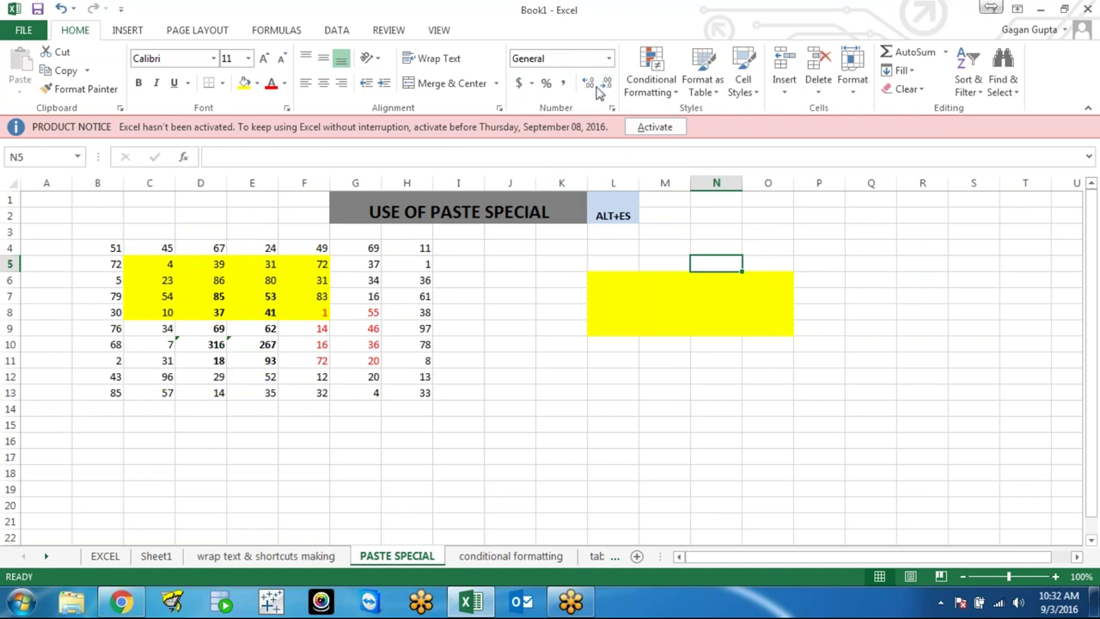
click(499, 340)
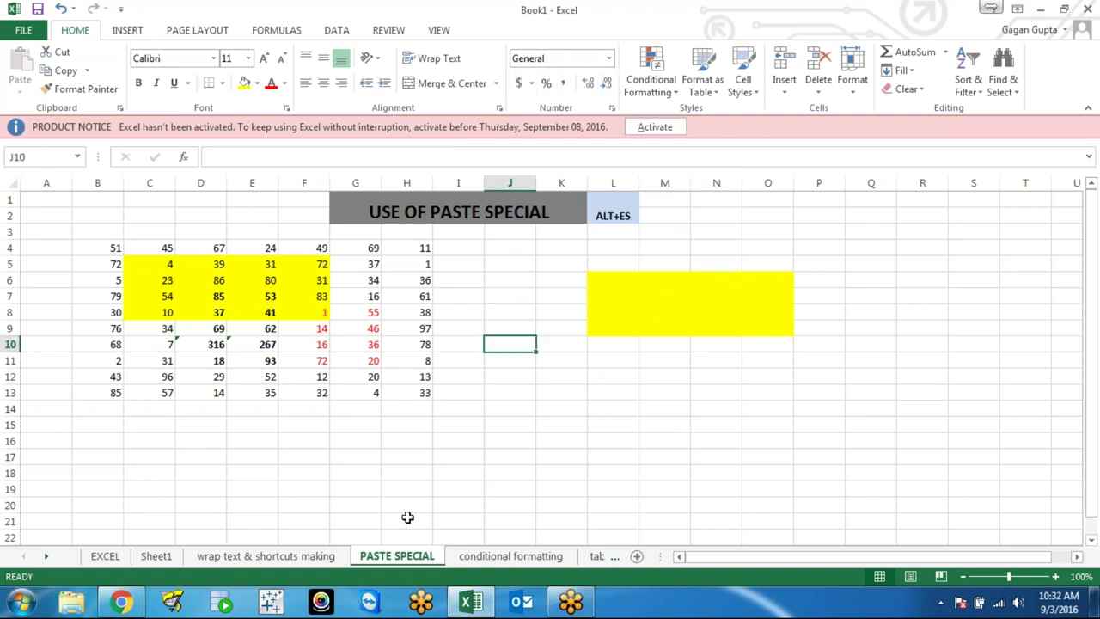
click(364, 443)
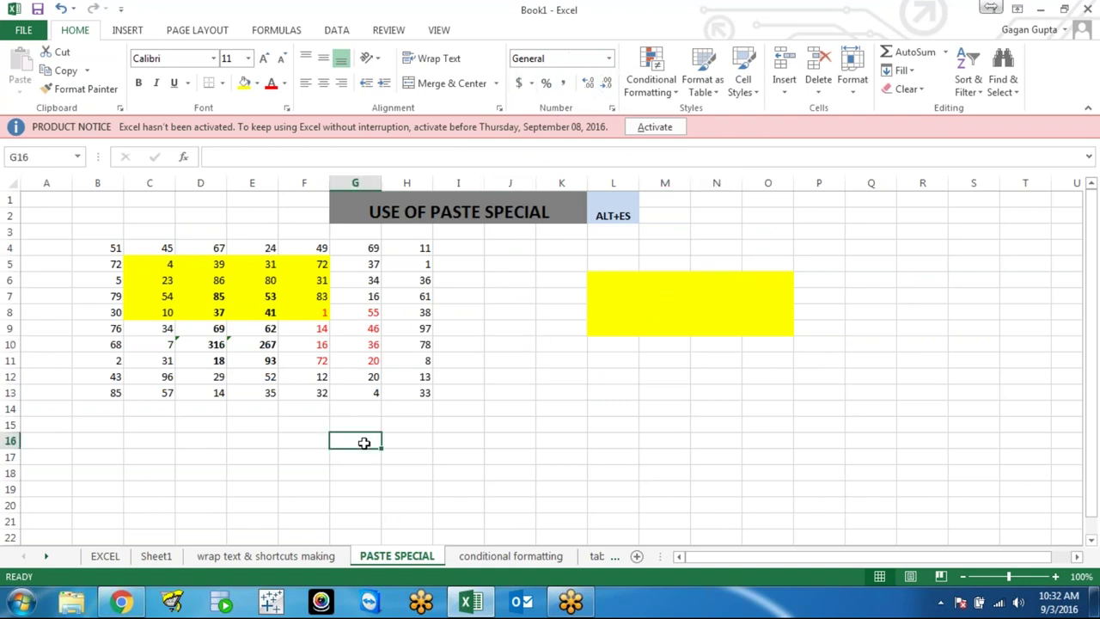
text(13542545342512534)
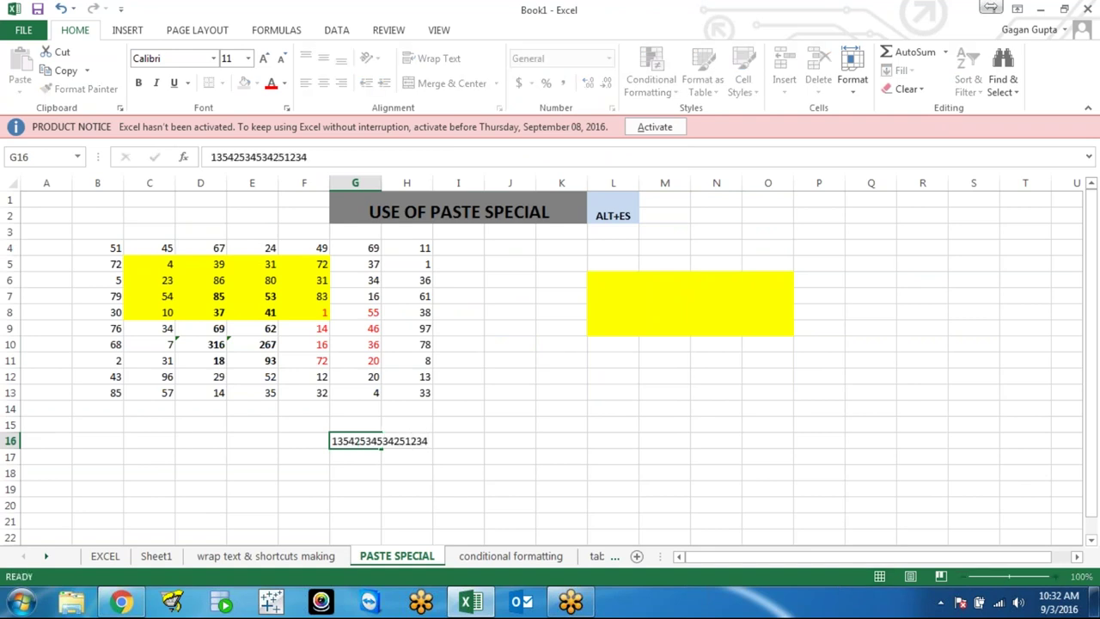
key(Return)
click(362, 441)
key(alt)
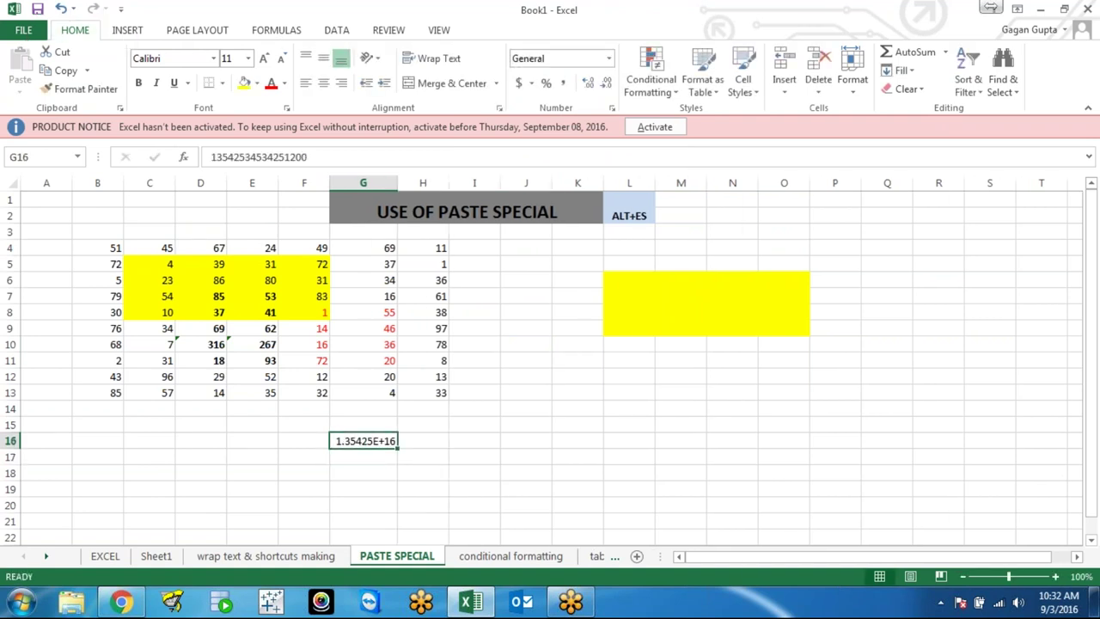
key(Delete)
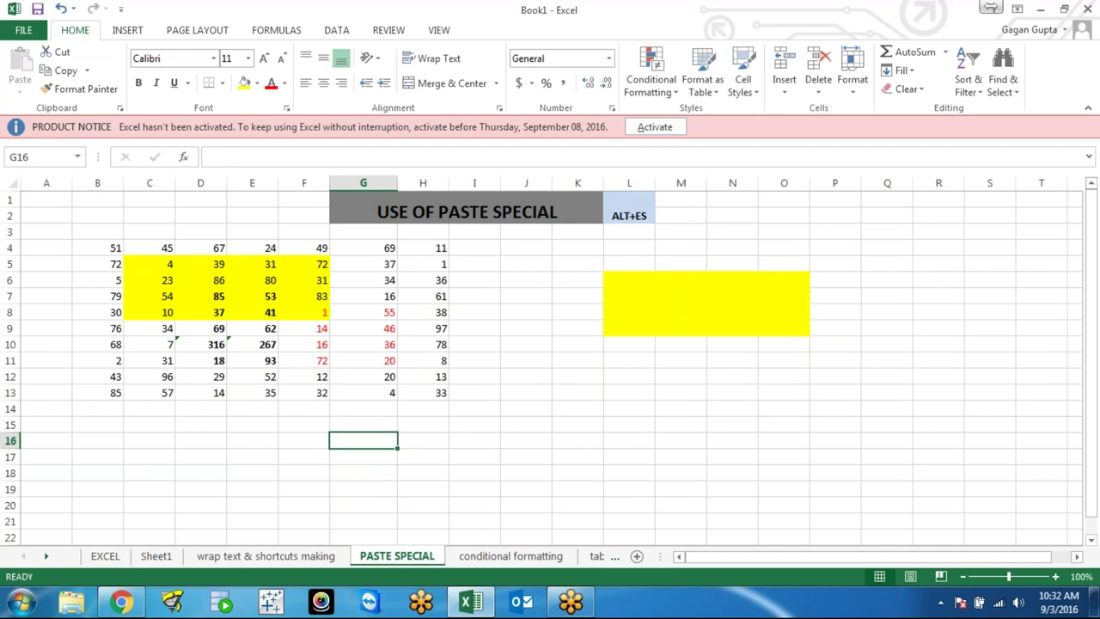
Enter 44200 in G16 and reselect that cell
text(44200)
key(Return)
key(Up)
click(375, 465)
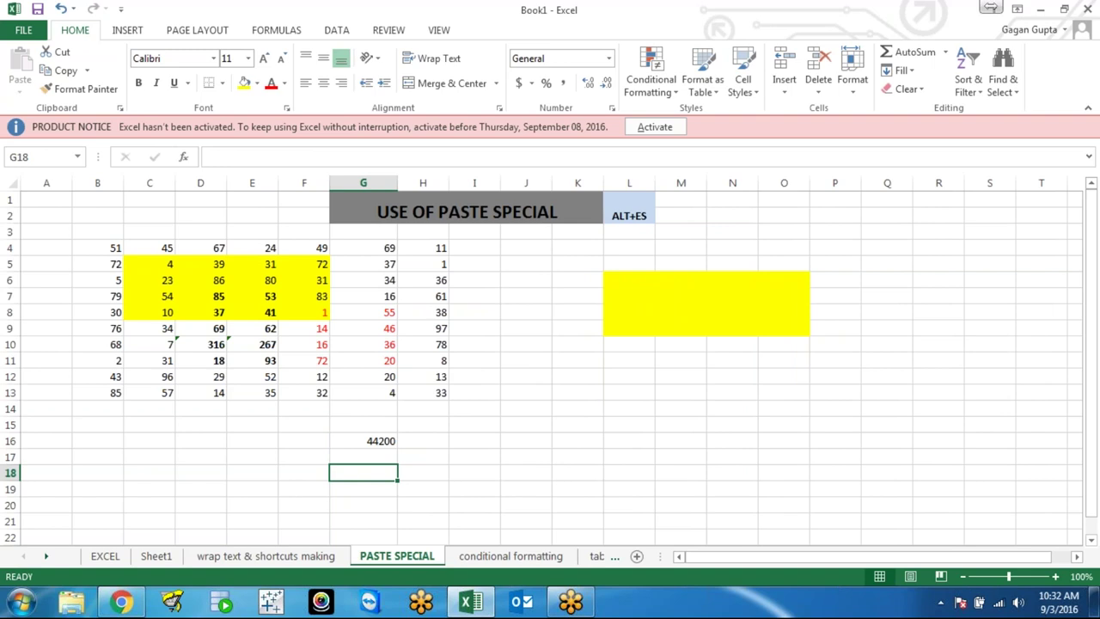
click(367, 439)
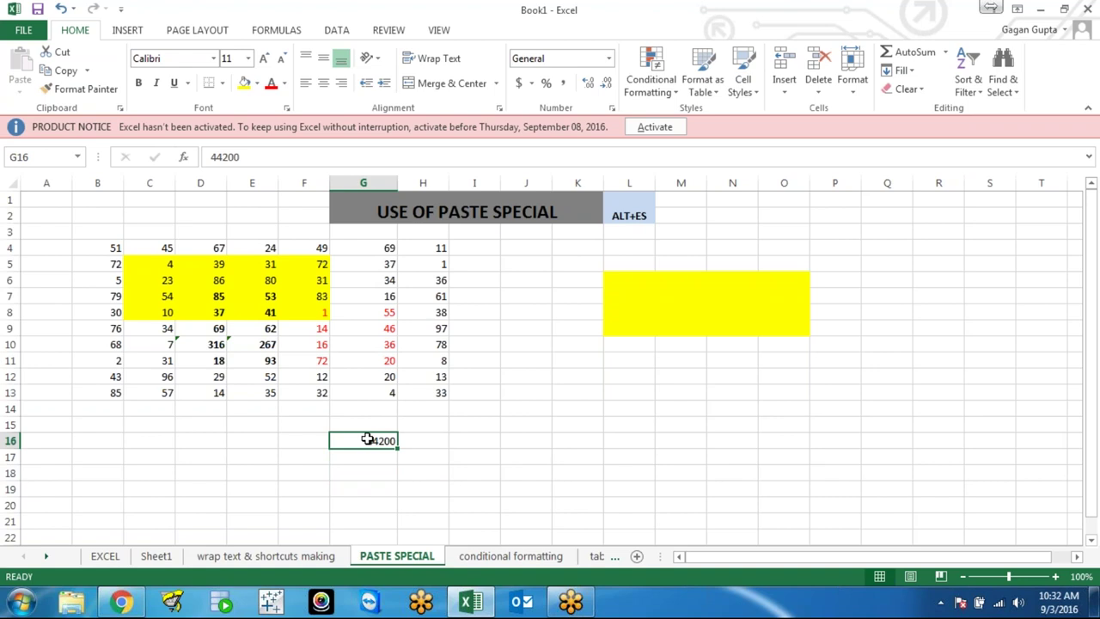
Cycle G16 through Number, Time, Date, Currency and Percentage formats, then delete its value
key(ctrl+shift+1)
key(ctrl+shift+2)
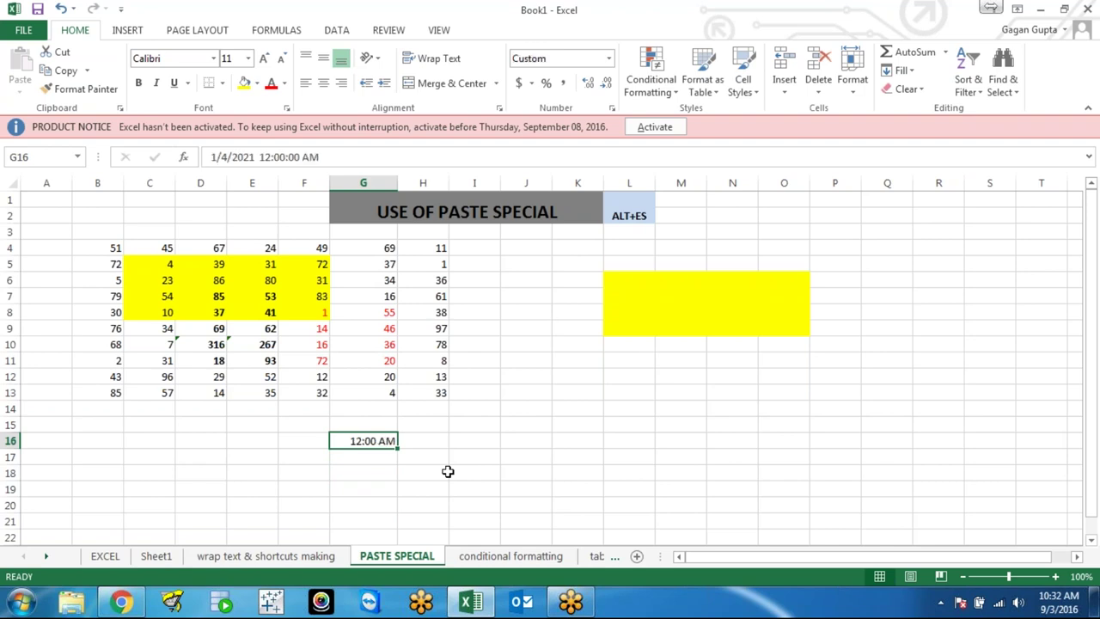
key(ctrl+shift+3)
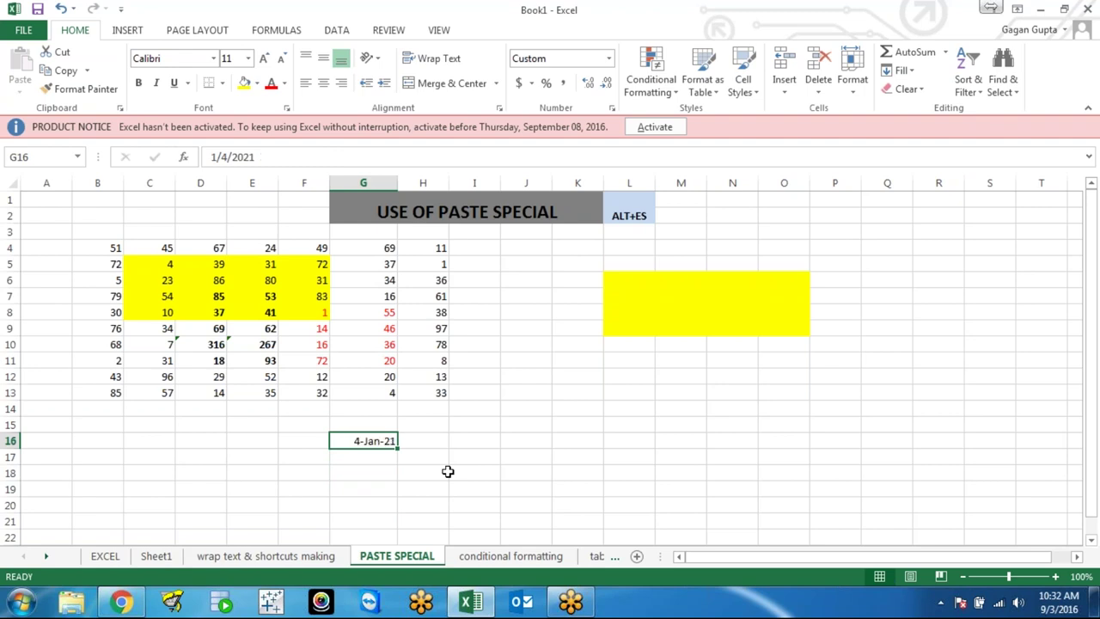
key(ctrl+shift+4)
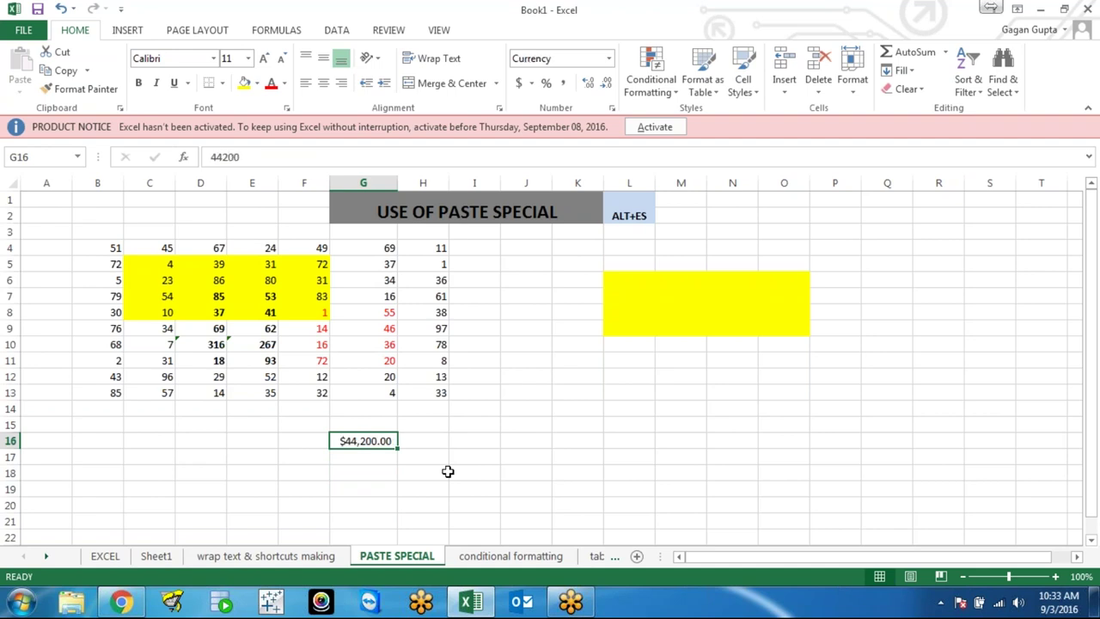
key(ctrl+shift+5)
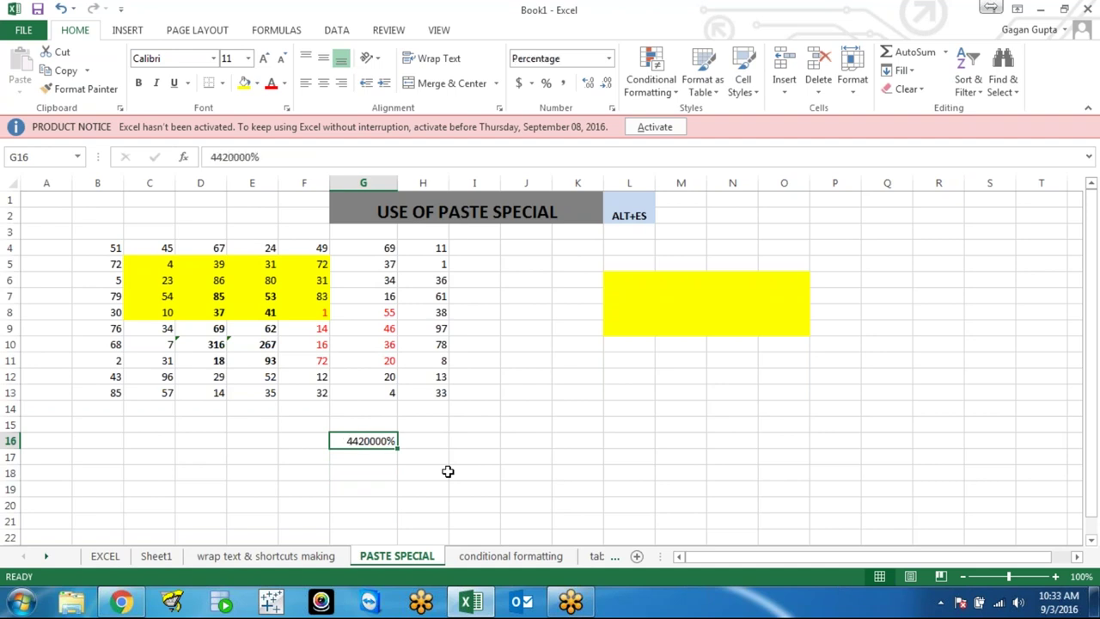
click(369, 460)
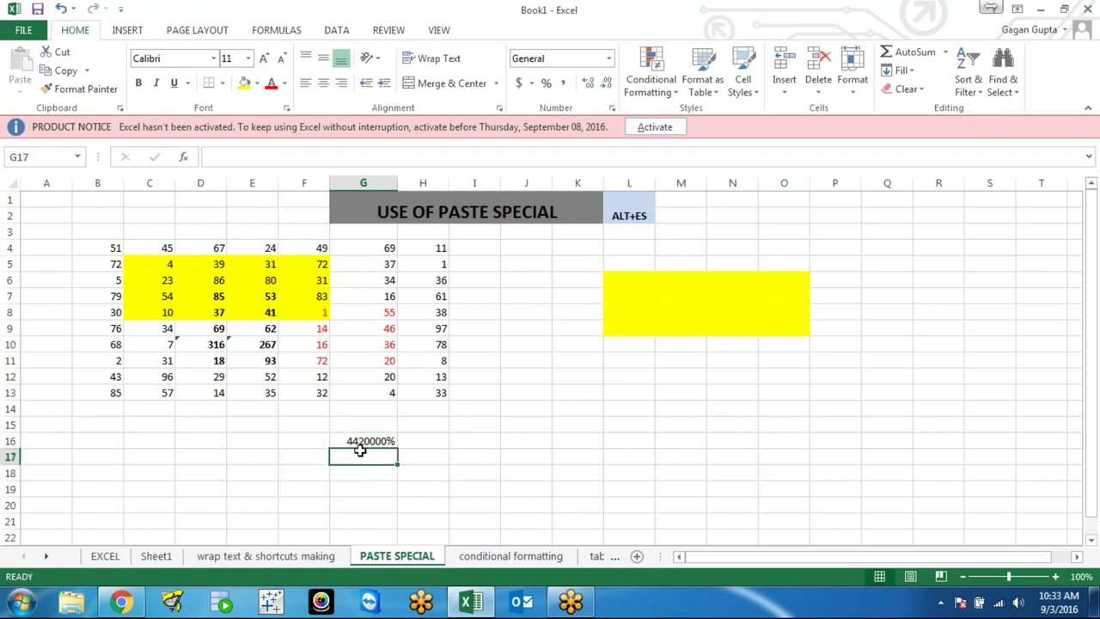
click(358, 442)
key(Delete)
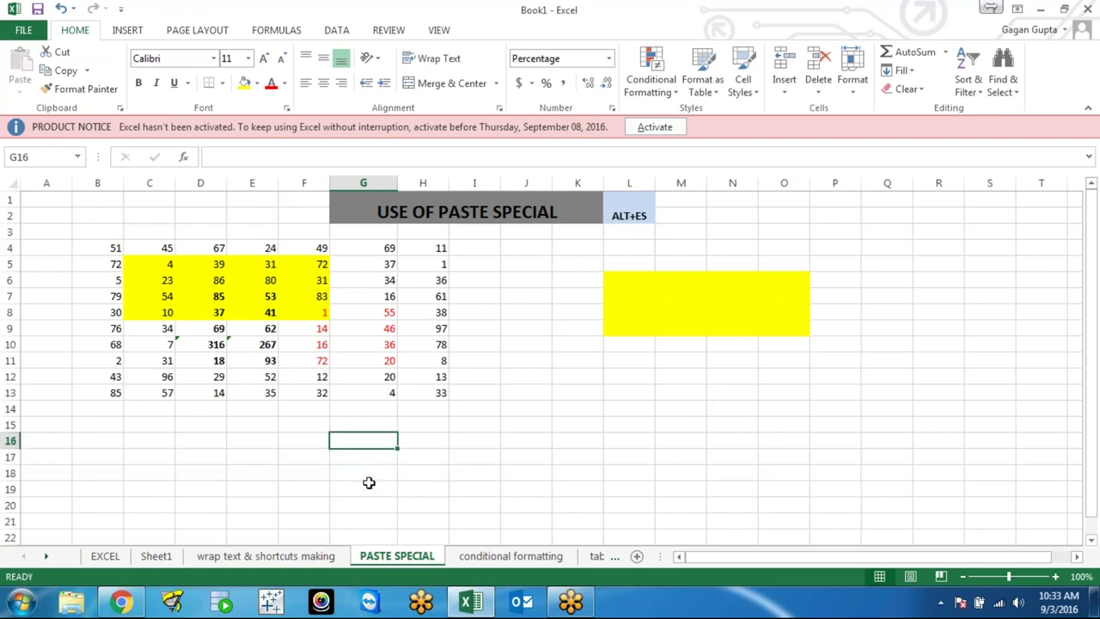
Enter =RANDBETWEEN(44200,44500) in cell A16
click(369, 483)
click(364, 425)
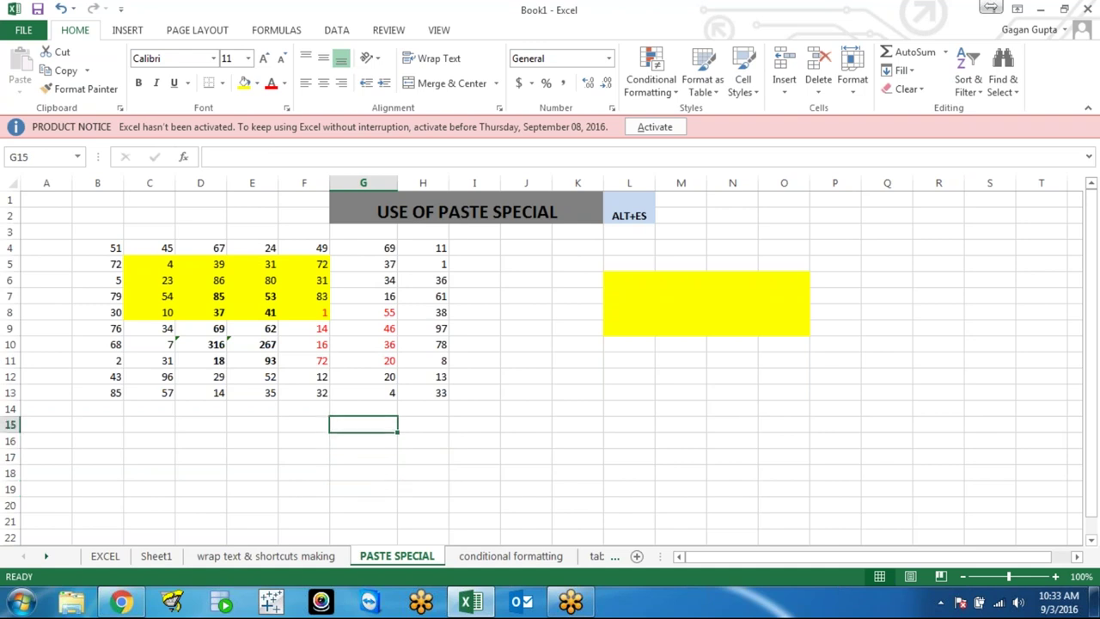
key(Left)
key(Left)
key(Left)
key(Left)
key(Left)
key(Down)
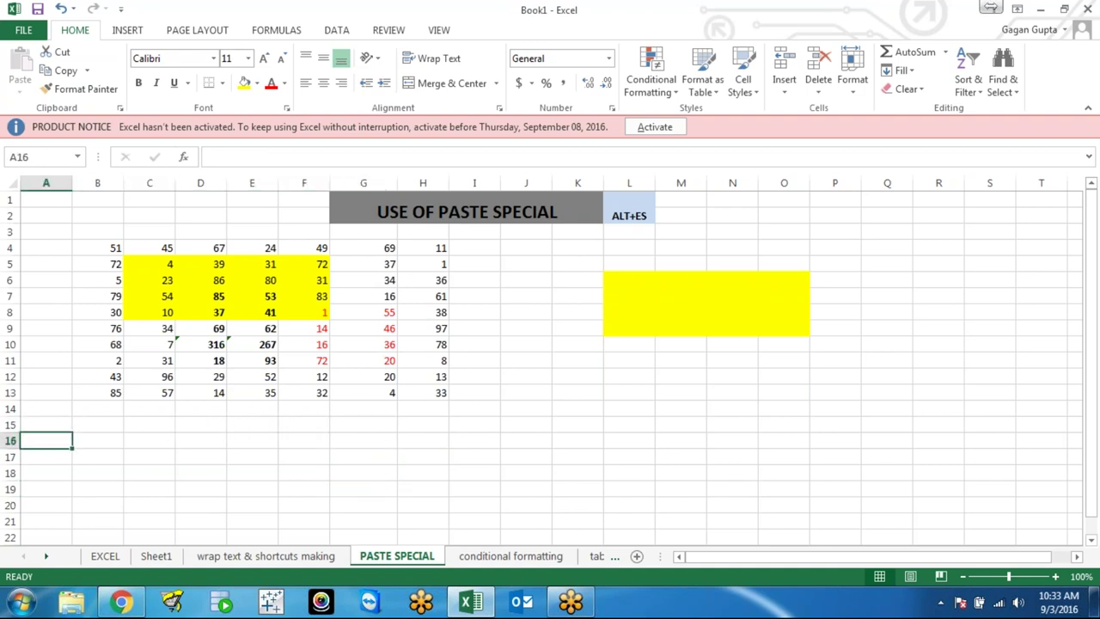
text(=ran)
key(Down)
key(Tab)
text(44200,)
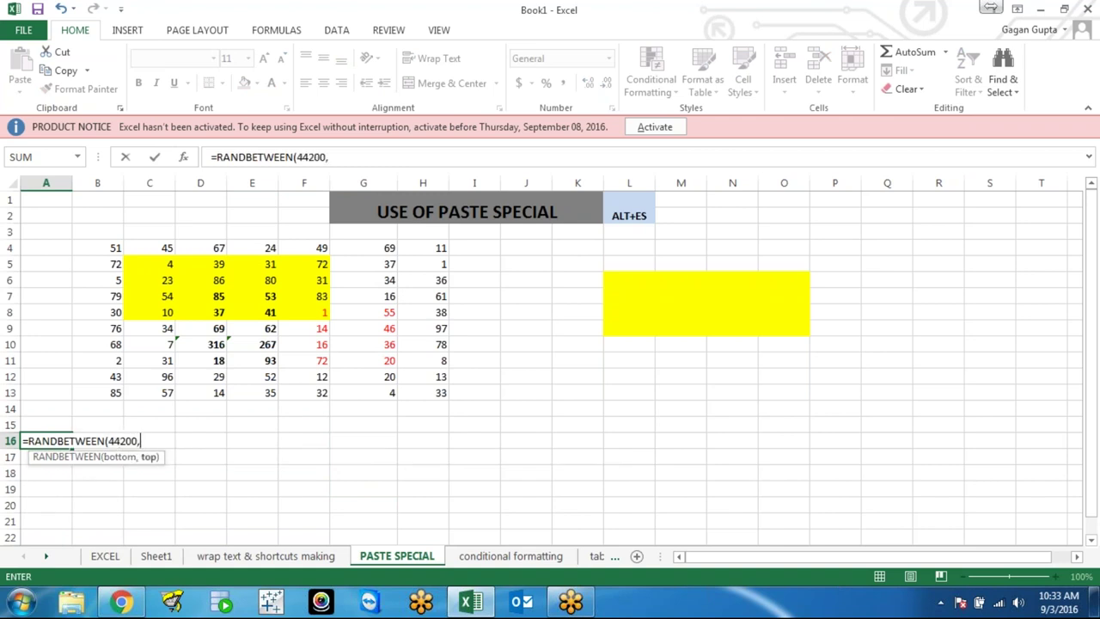
text(44500))
key(Return)
key(Up)
Fill the RANDBETWEEN formula down from A16 through A29
key(shift+Down)
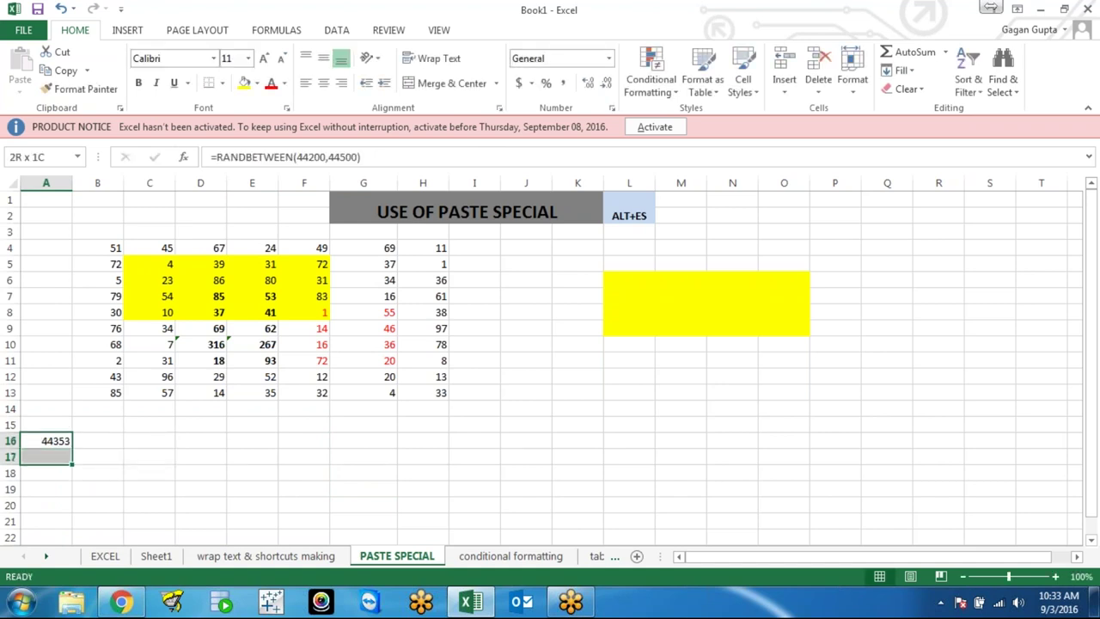
key(shift+Down)
key(shift+Down)
key(shift+Down)
key(shift+Down)
key(shift+Down)
key(shift+Down)
key(shift+Down)
key(shift+Down)
key(Up)
key(Down)
key(shift+Down)
key(shift+Down)
key(shift+Down)
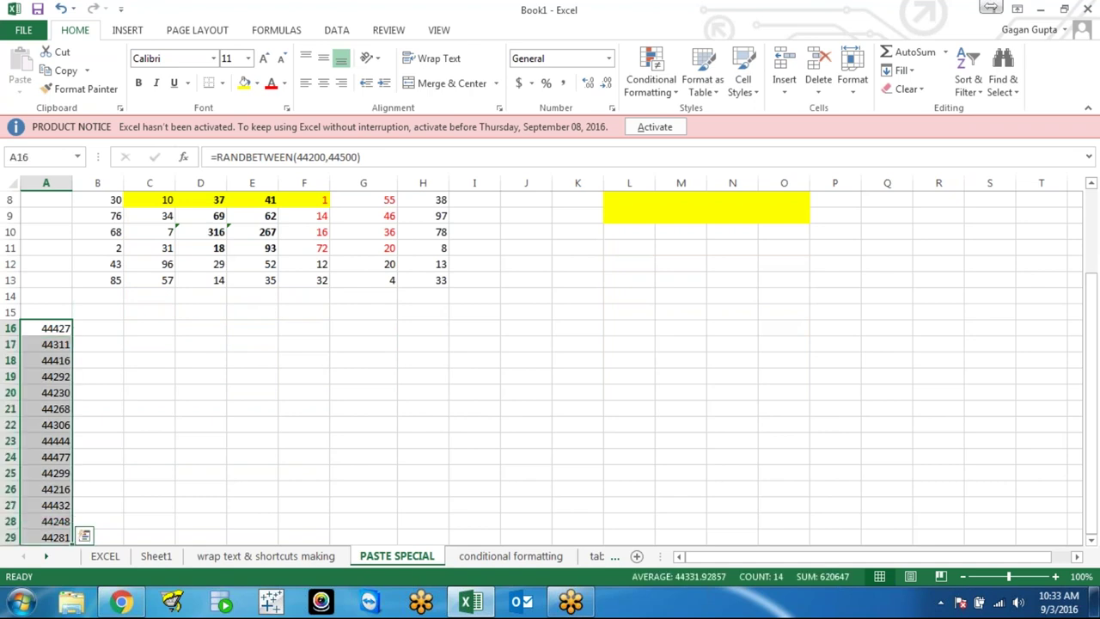
Show the A16:A29 values as dates, then switch them back to plain numbers
key(ctrl+shift+3)
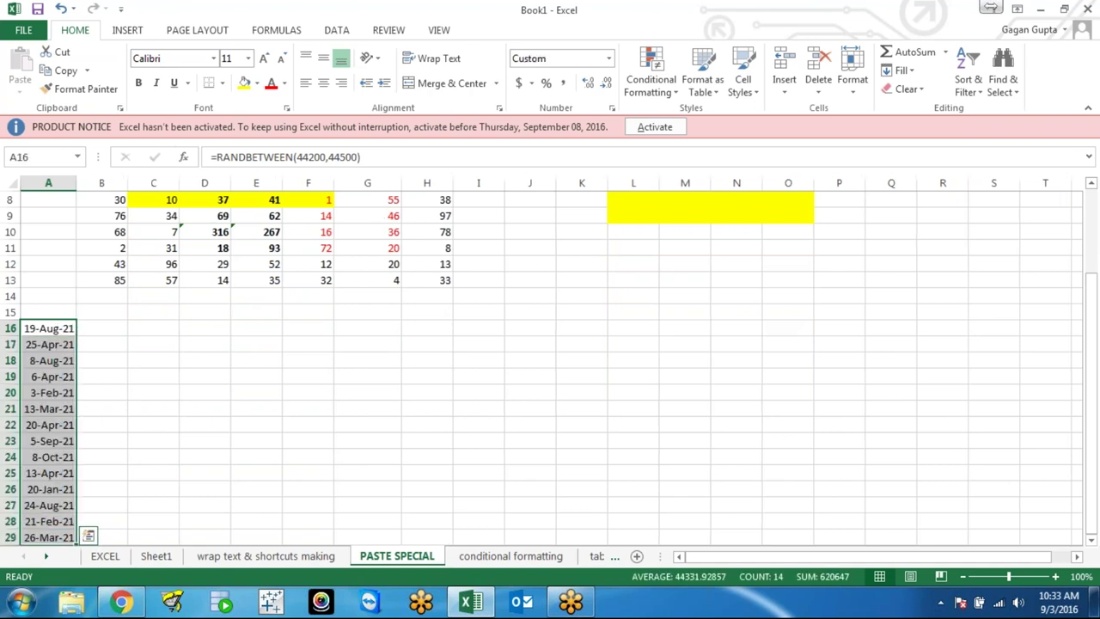
key(Right)
key(Right)
key(Down)
key(Left)
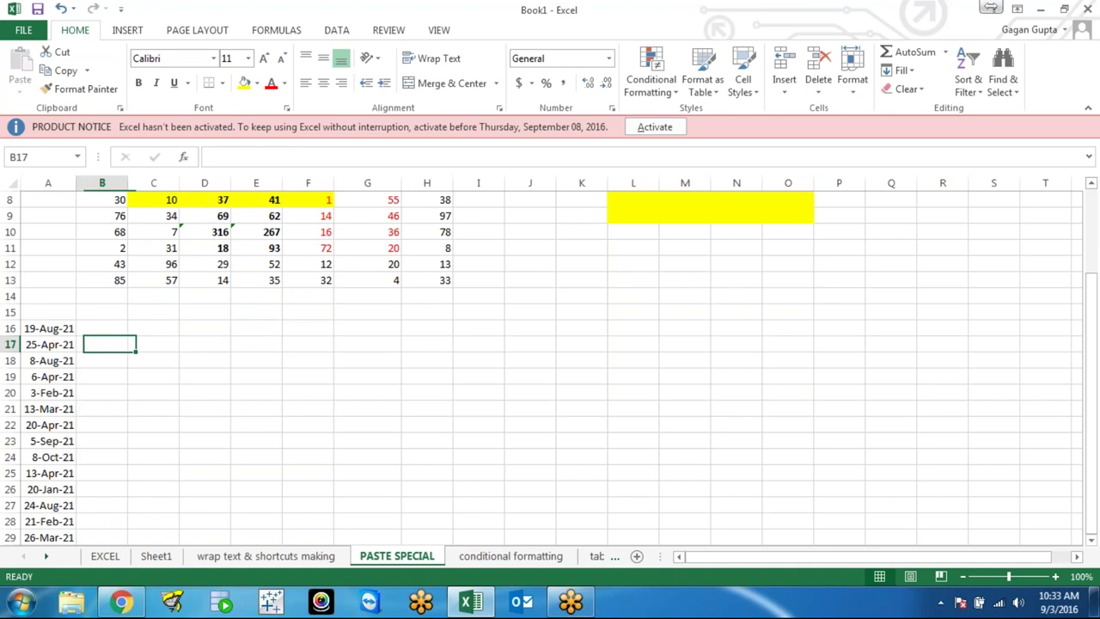
key(Up)
key(Left)
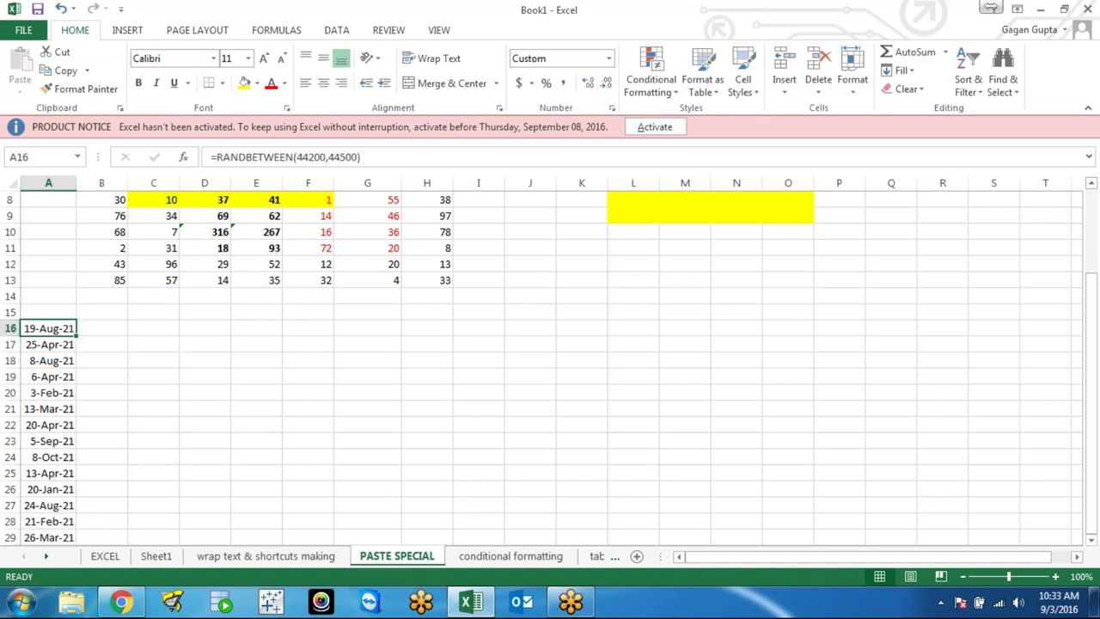
key(ctrl+shift+Down)
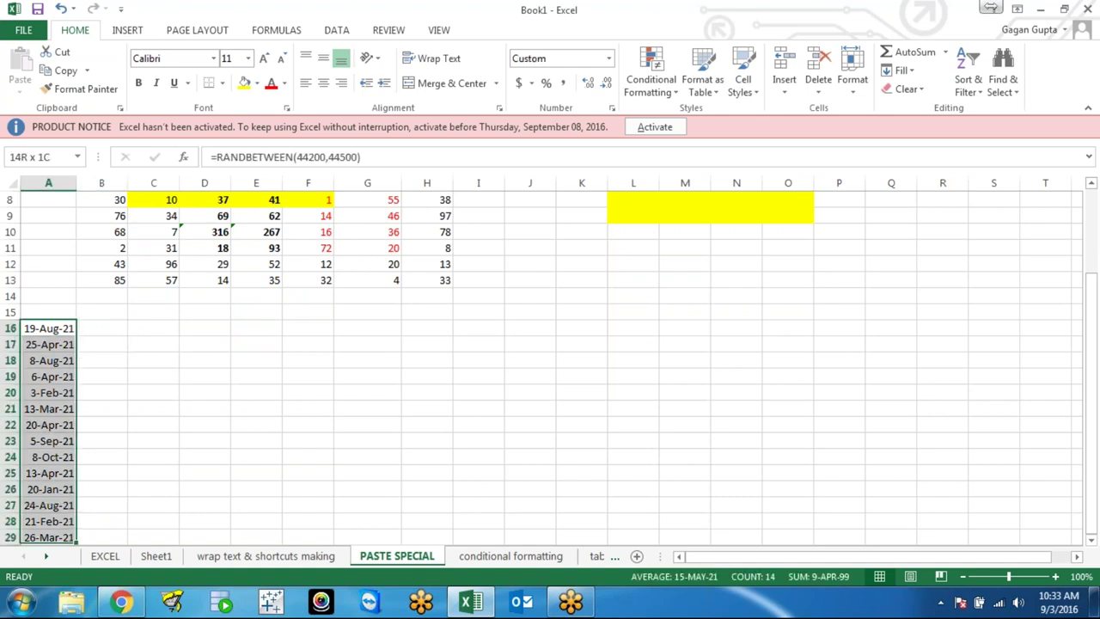
key(ctrl+shift+1)
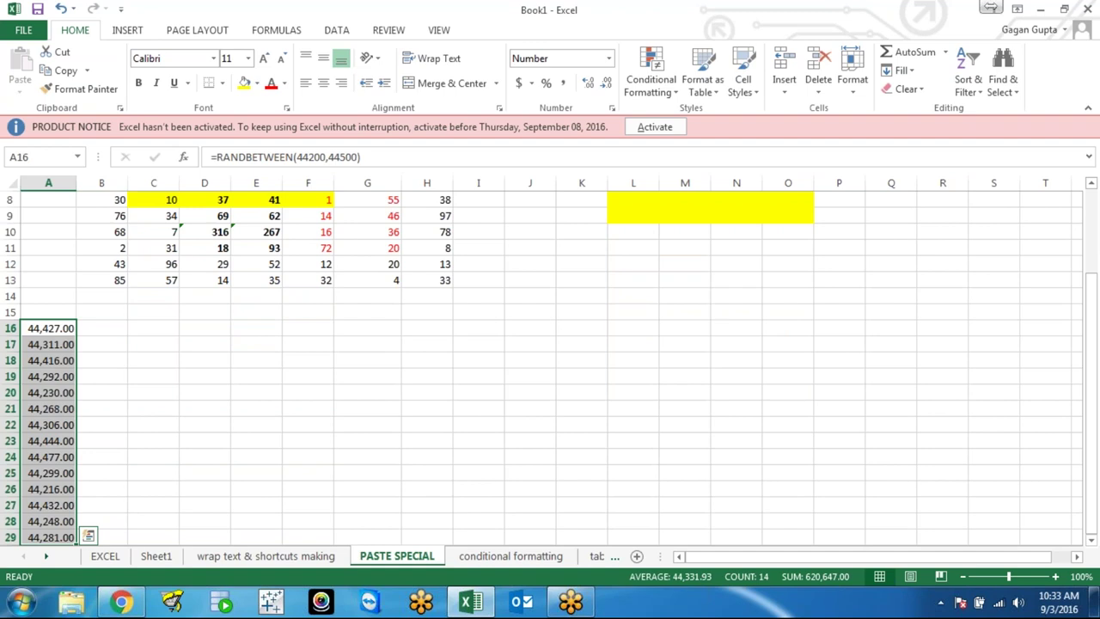
Clear the random values from A16:A29
key(Left)
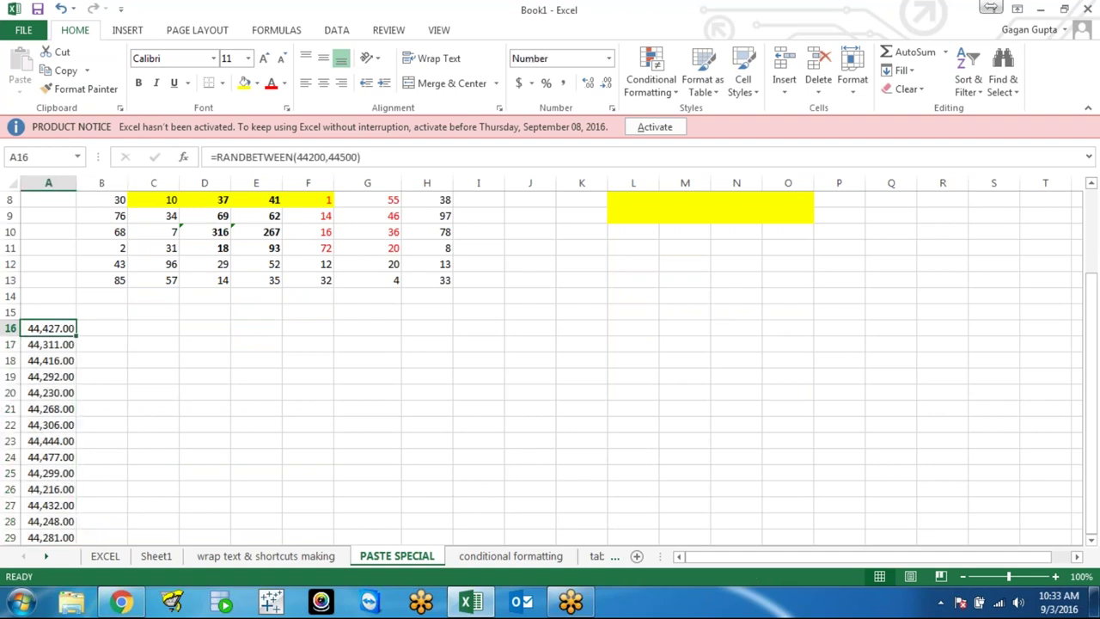
key(ctrl+shift+Down)
key(Delete)
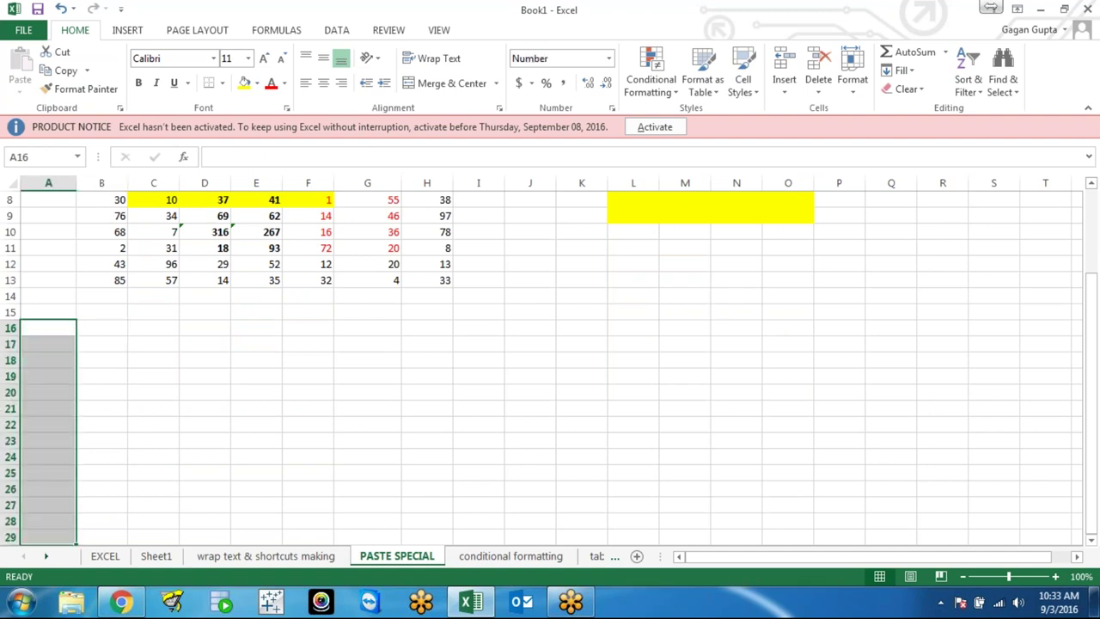
click(48, 344)
key(Down)
key(Up)
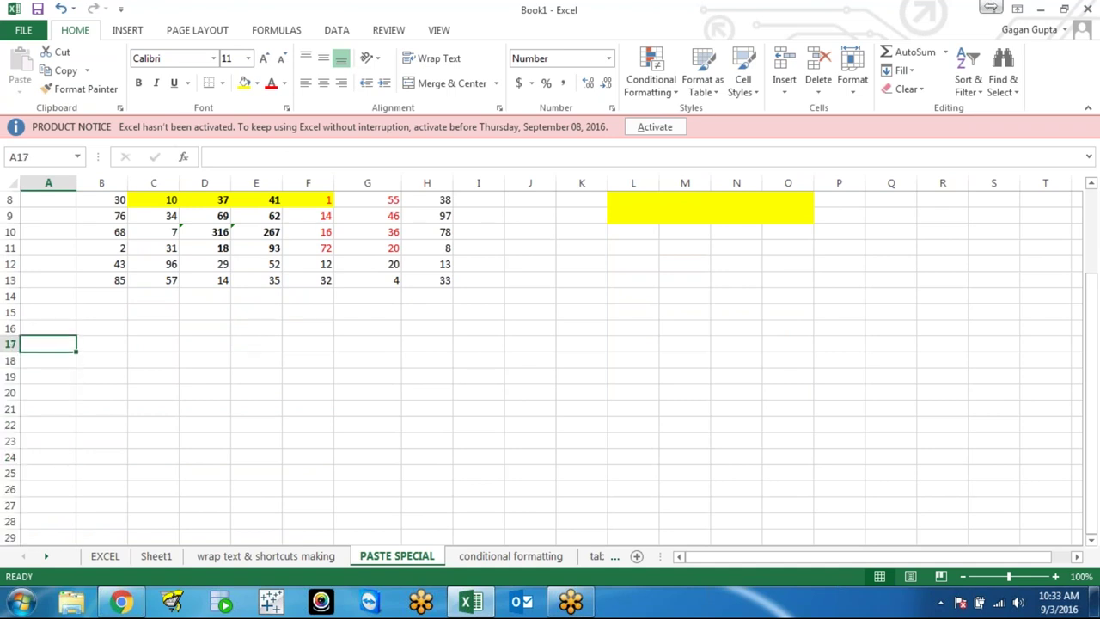
click(608, 57)
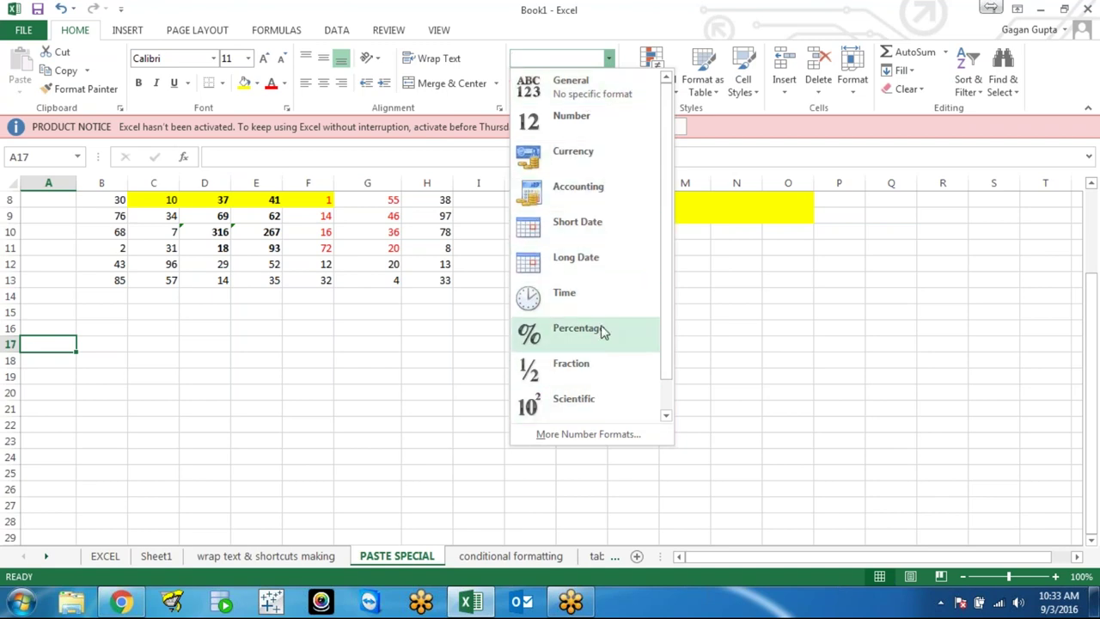
click(333, 352)
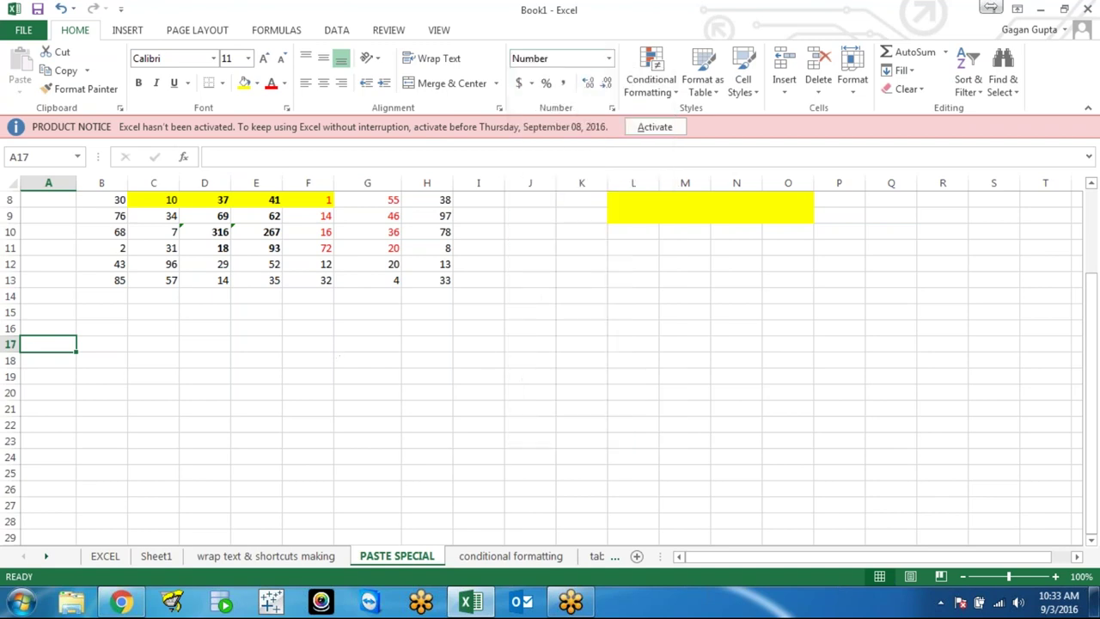
click(312, 342)
click(352, 344)
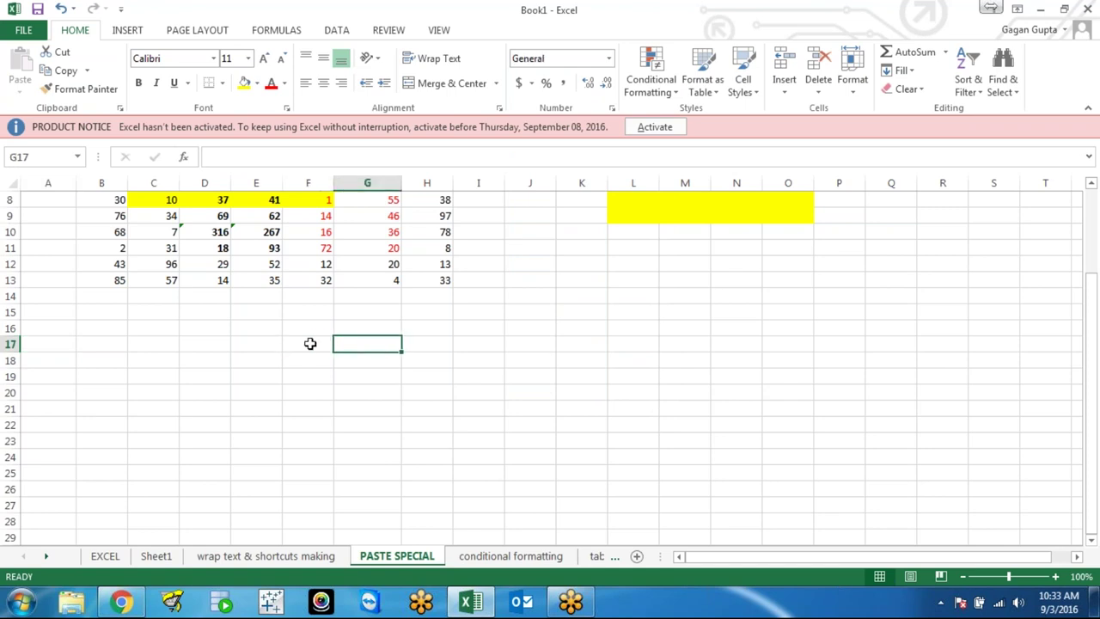
click(310, 344)
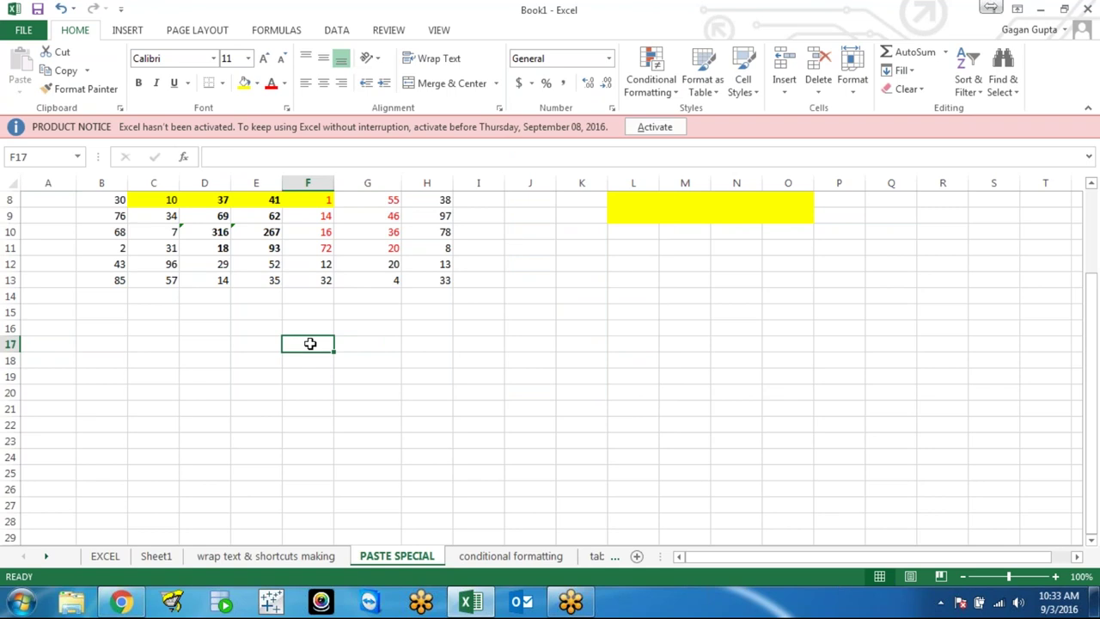
click(266, 344)
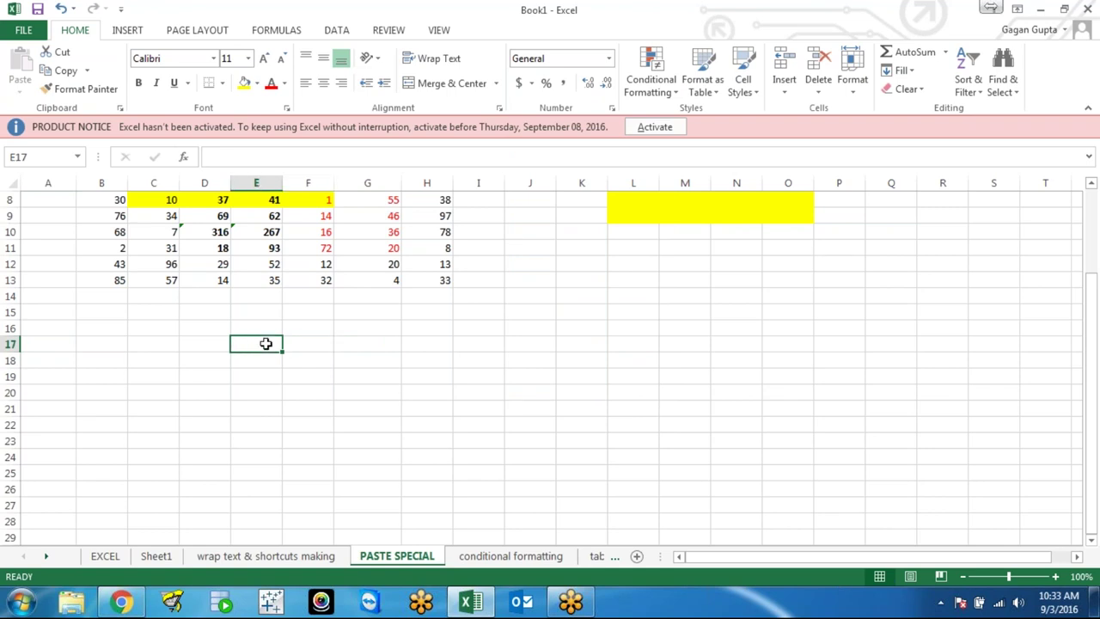
text(8)
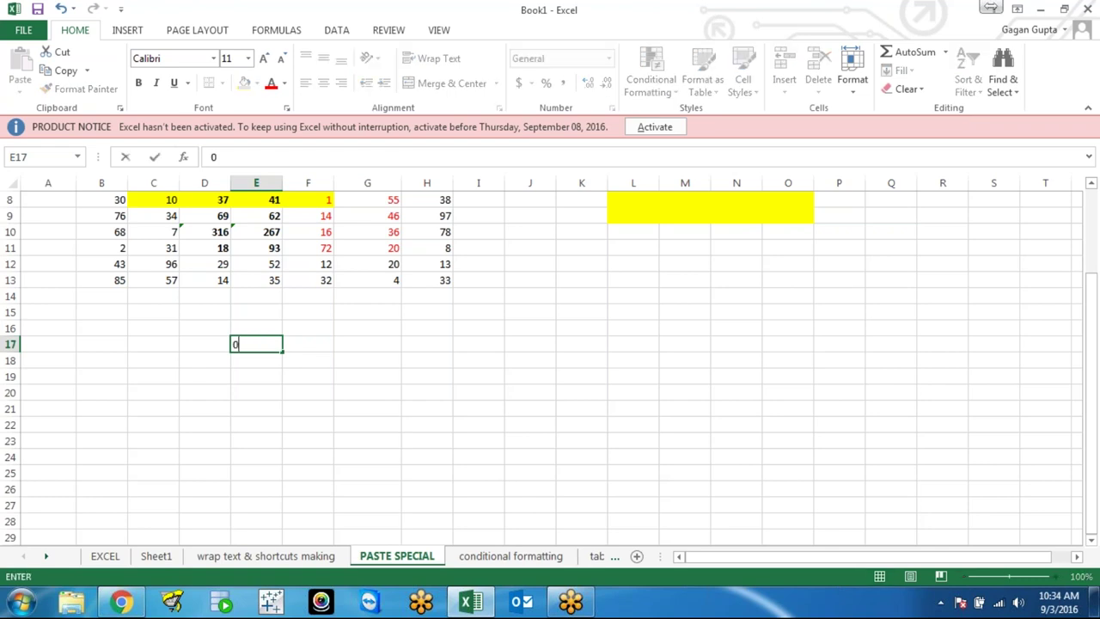
key(Escape)
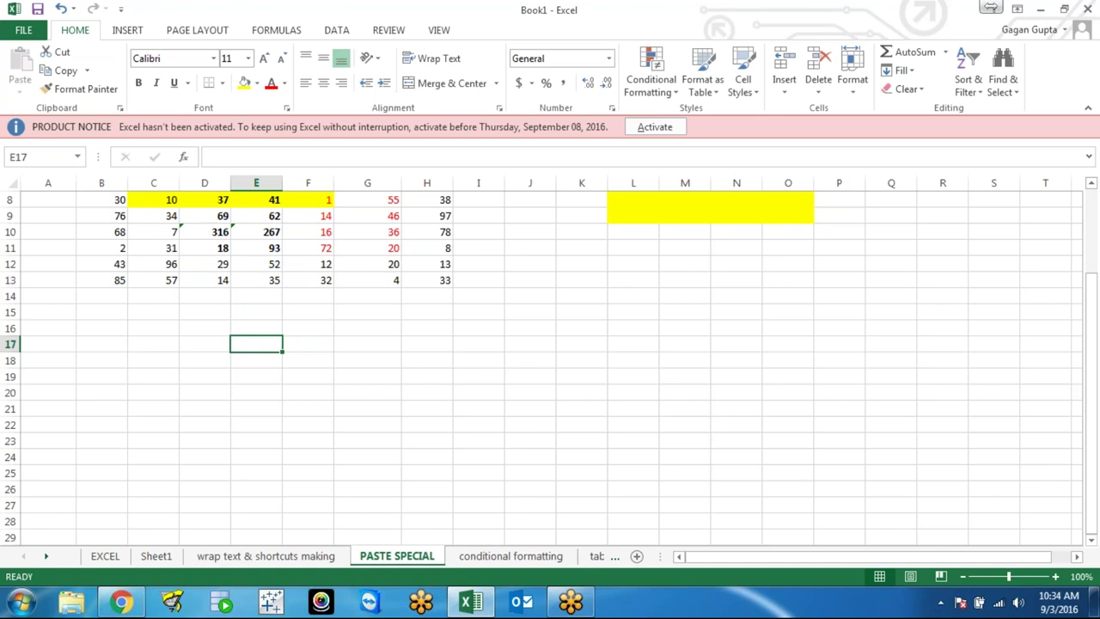
key(Up)
key(Down)
key(Up)
key(Down)
key(Up)
key(Down)
key(Down)
key(Up)
key(Up)
key(Down)
key(Down)
key(Up)
key(Up)
key(Down)
key(Down)
key(Up)
key(Up)
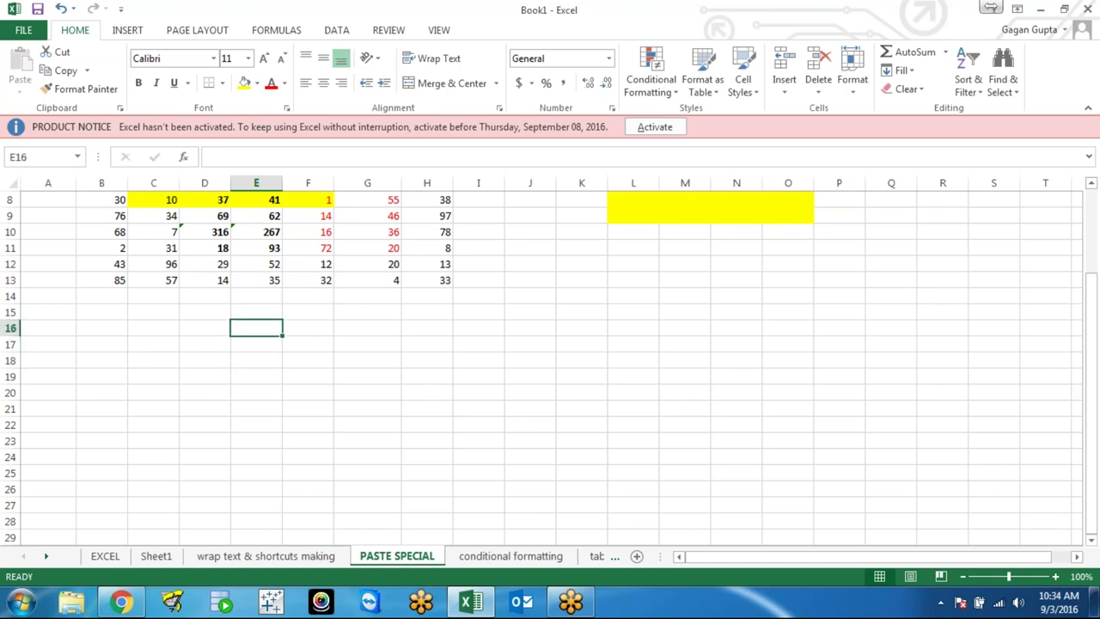
Enter 44200 in cell D16
key(Left)
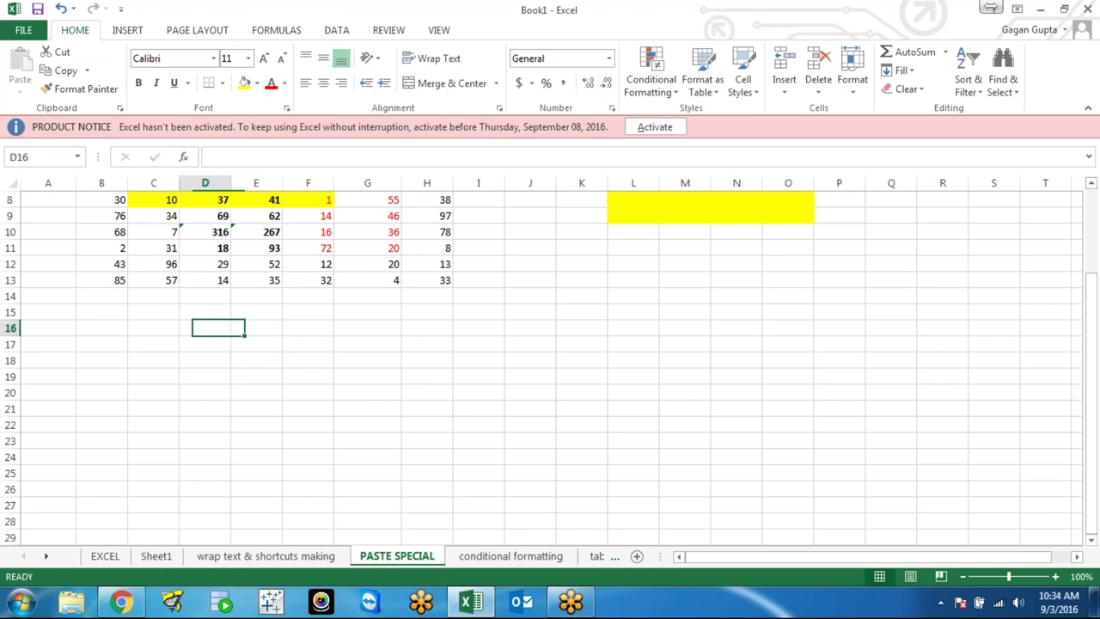
text(44200)
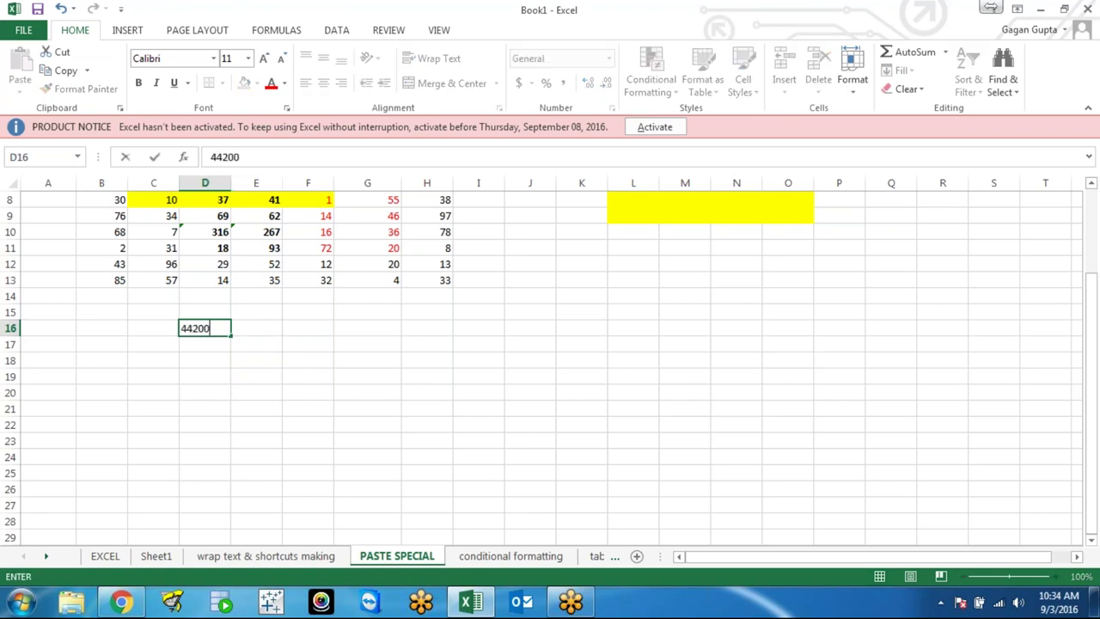
key(Return)
key(Up)
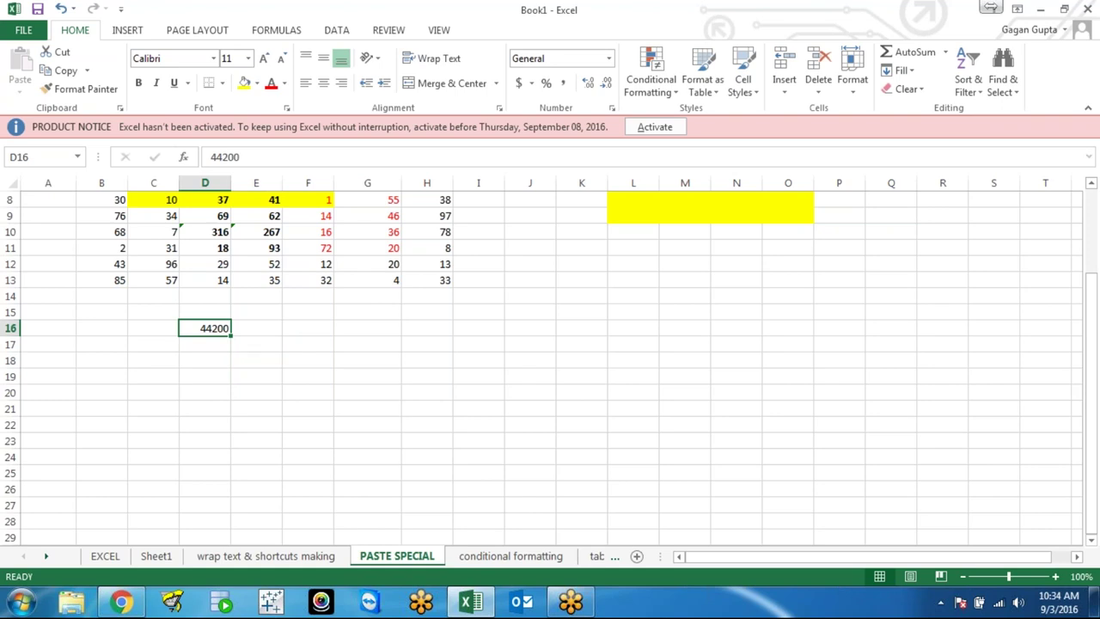
Browse D16's Date types and the Custom category in Format Cells, then close without applying
key(ctrl+1)
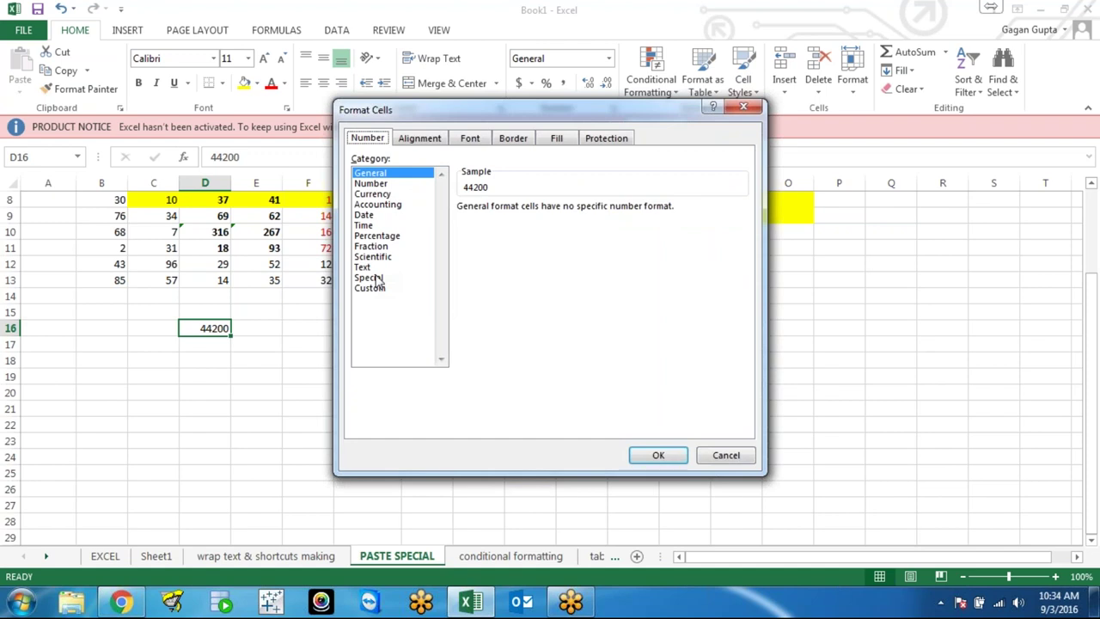
click(366, 216)
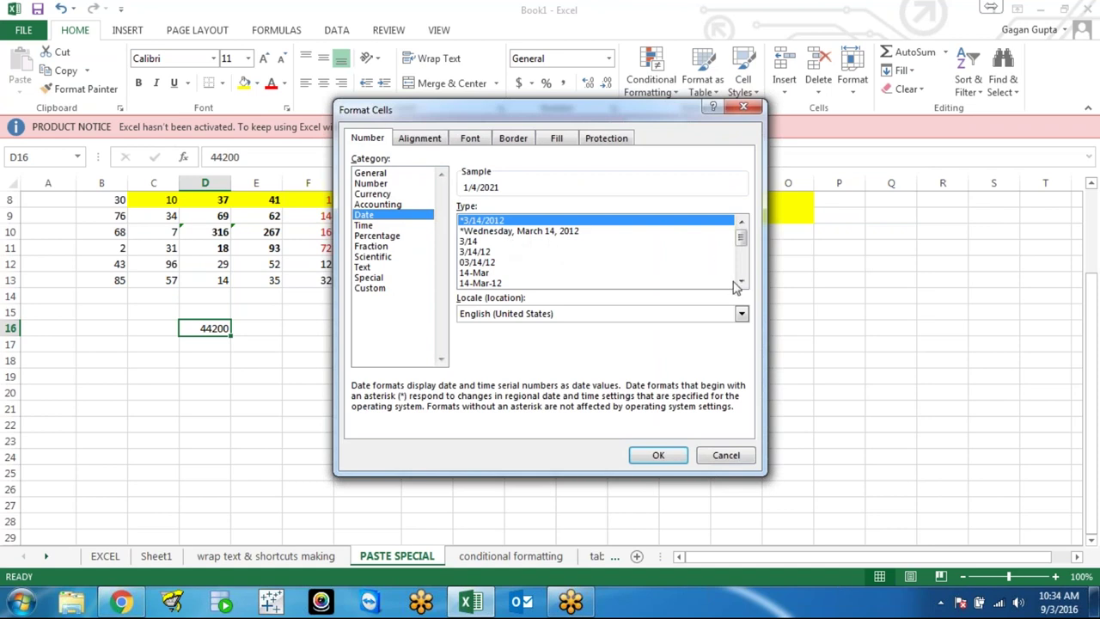
click(741, 285)
click(740, 285)
click(741, 286)
click(741, 285)
click(741, 285)
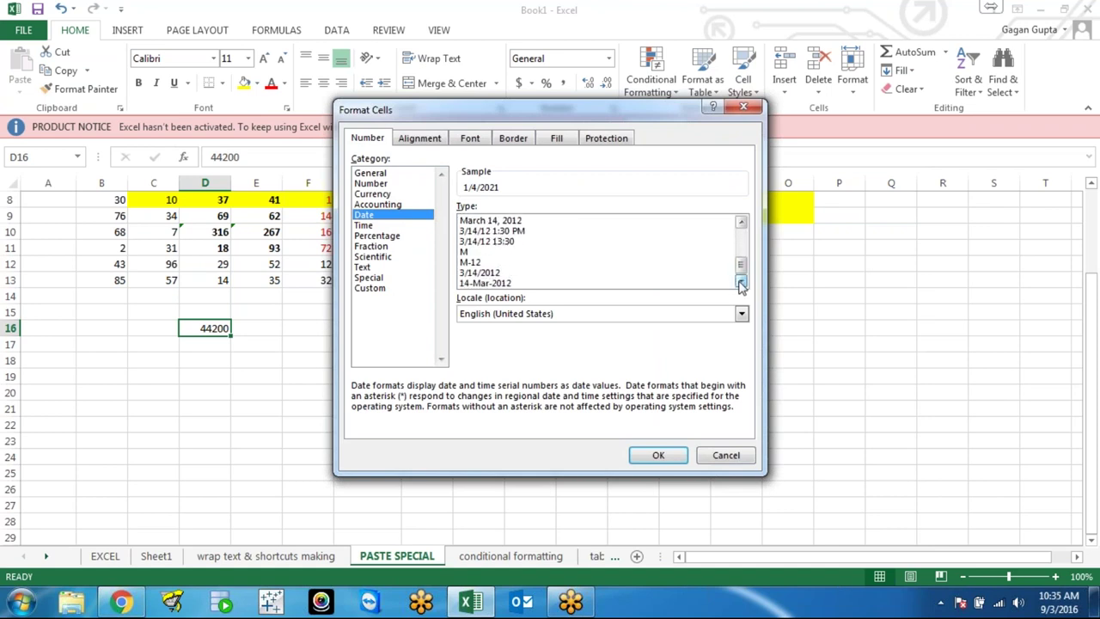
click(741, 224)
click(740, 225)
click(741, 224)
click(741, 224)
click(741, 224)
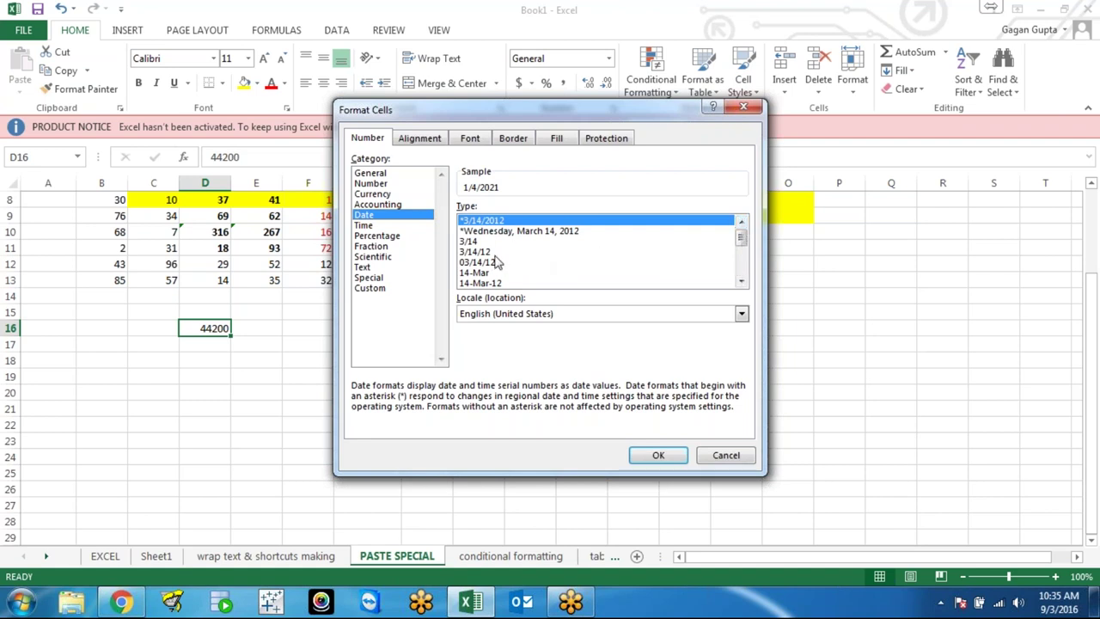
click(369, 293)
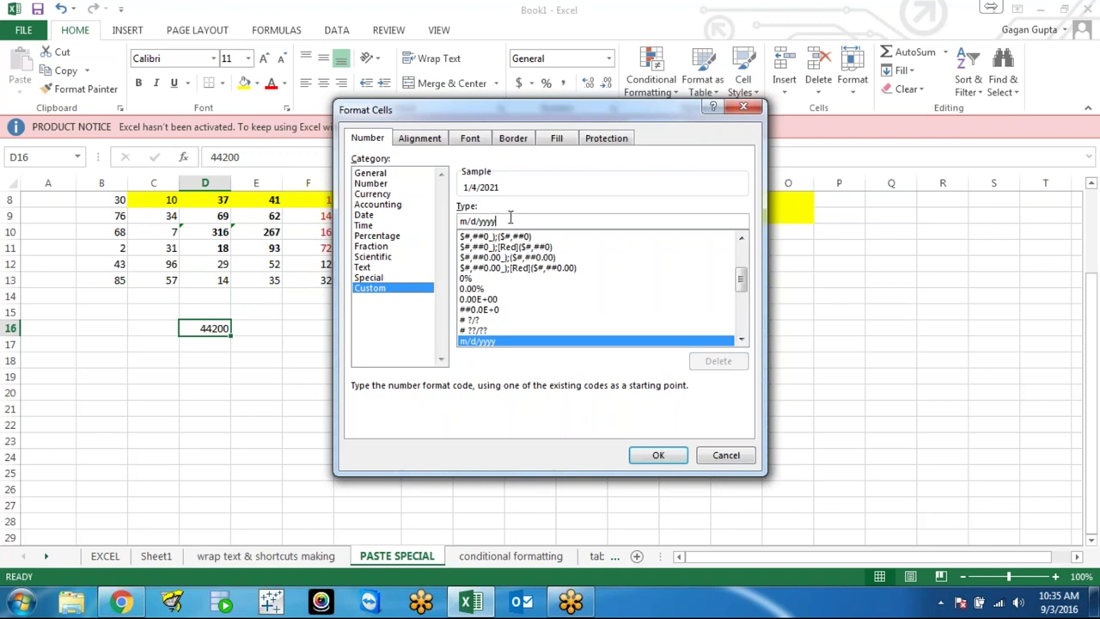
click(744, 108)
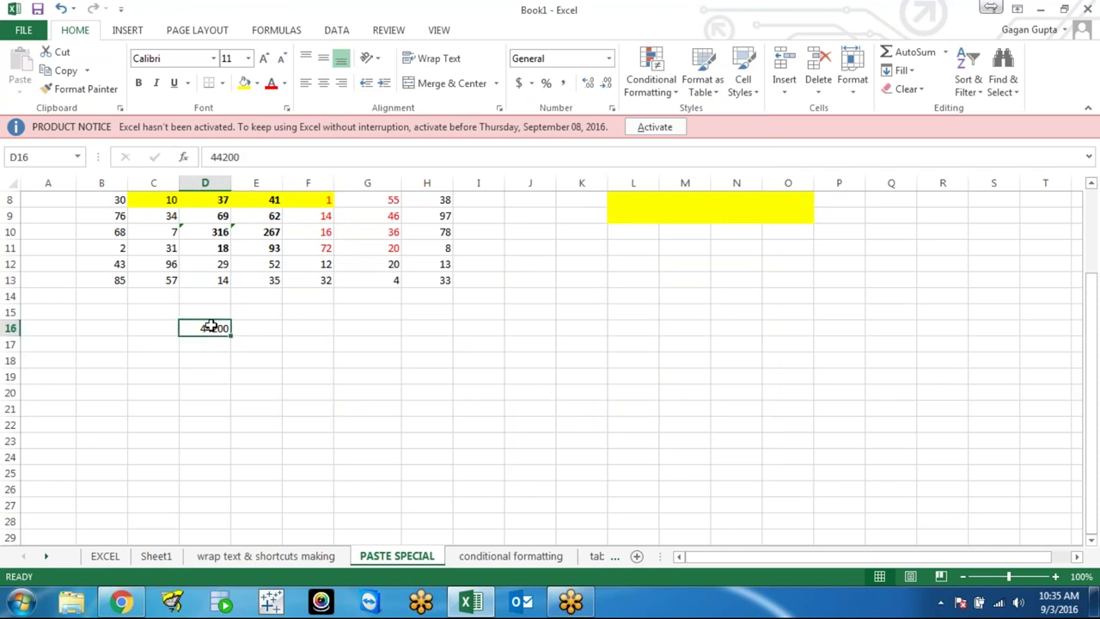
Show D16 as 4-Jan-21 and enter a TEXT formula on D16 in F16
key(ctrl+shift+3)
key(Right)
key(Right)
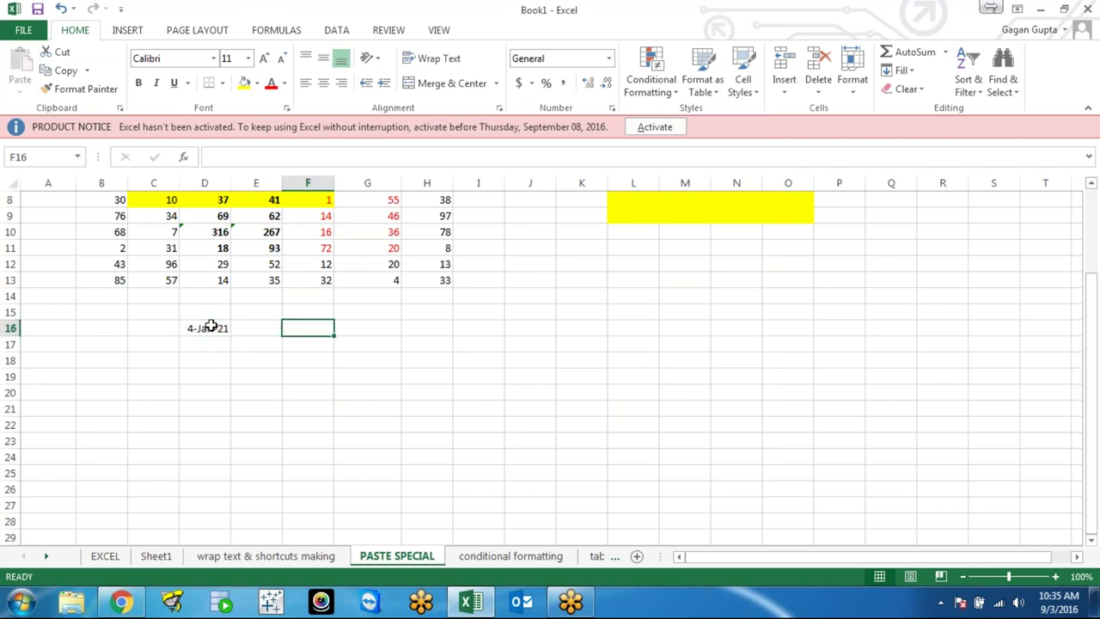
text(=text)
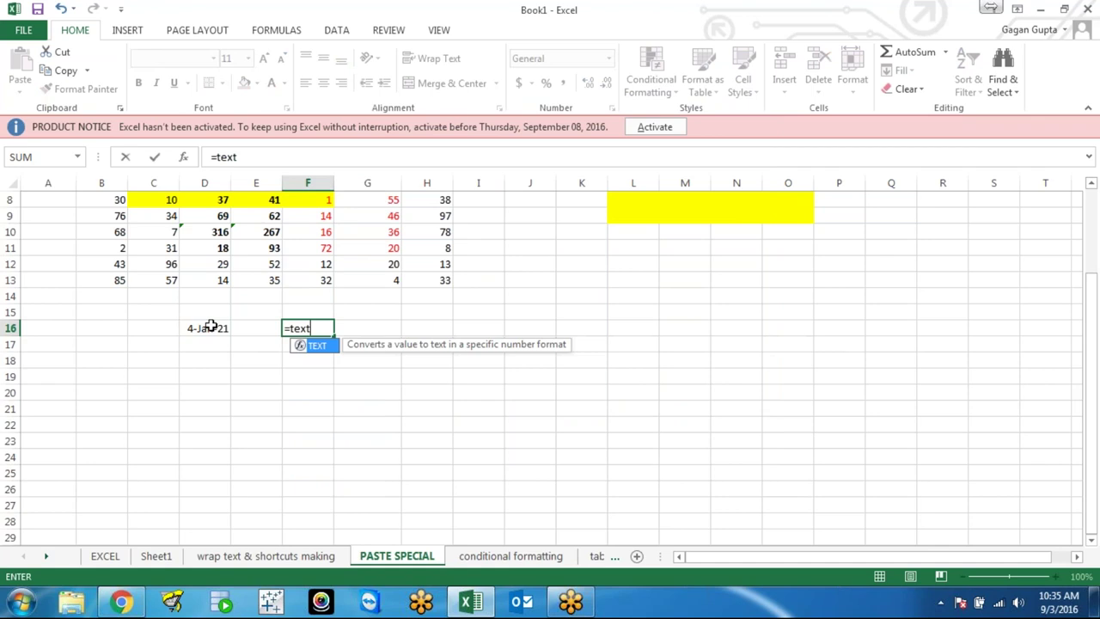
text(()
click(211, 327)
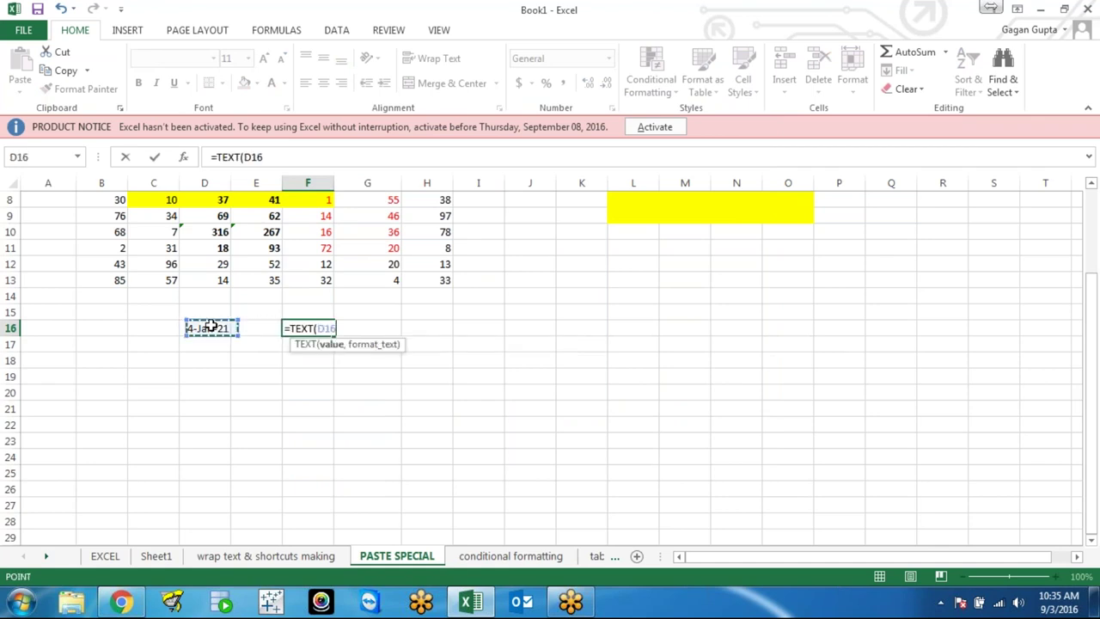
text(,")
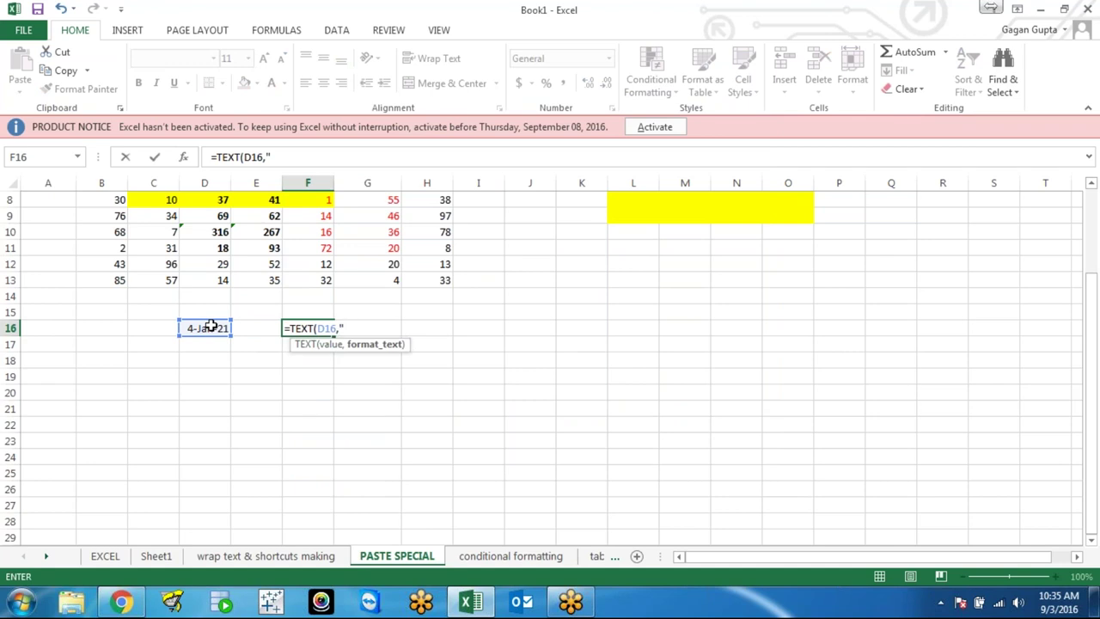
text(ddmmyyy"))
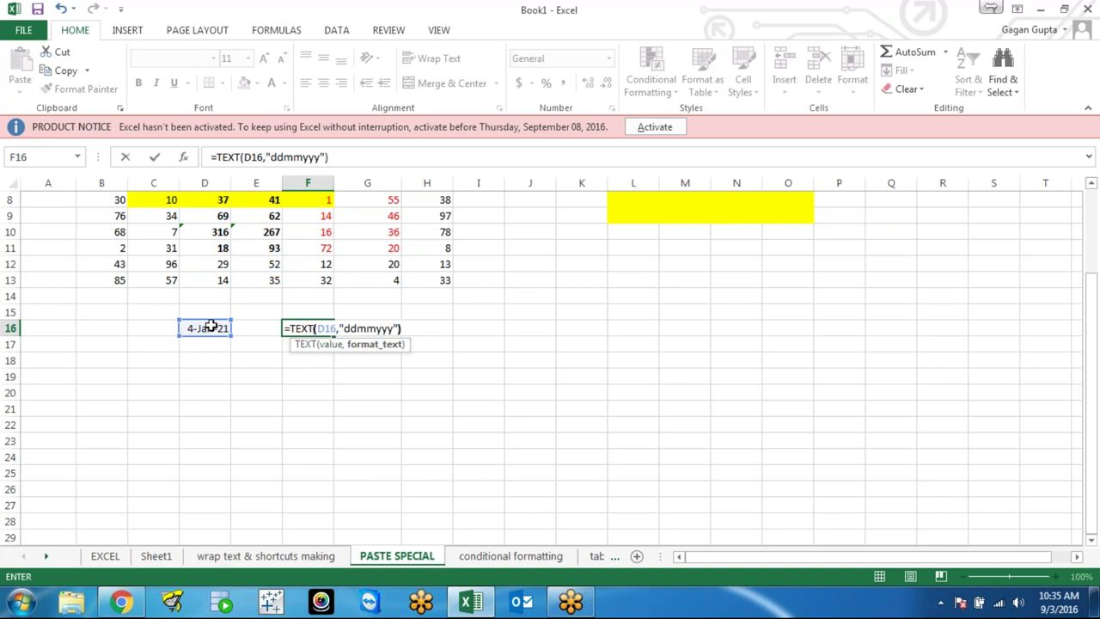
key(Return)
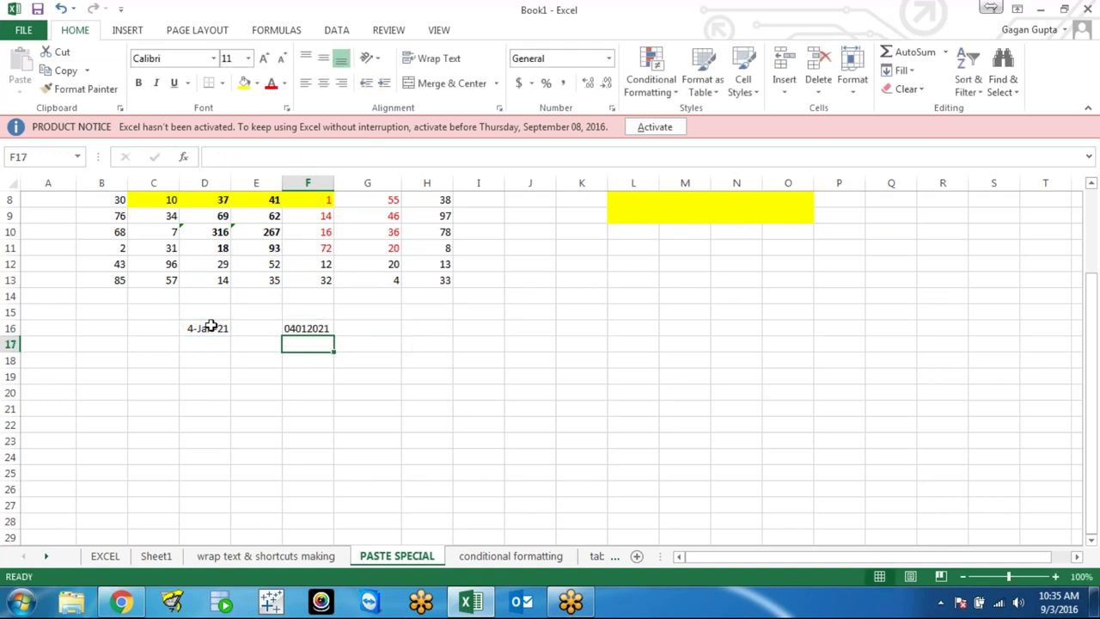
Add slashes to F16's TEXT format string so the date reads 04/01/2021
key(Up)
key(Down)
key(Up)
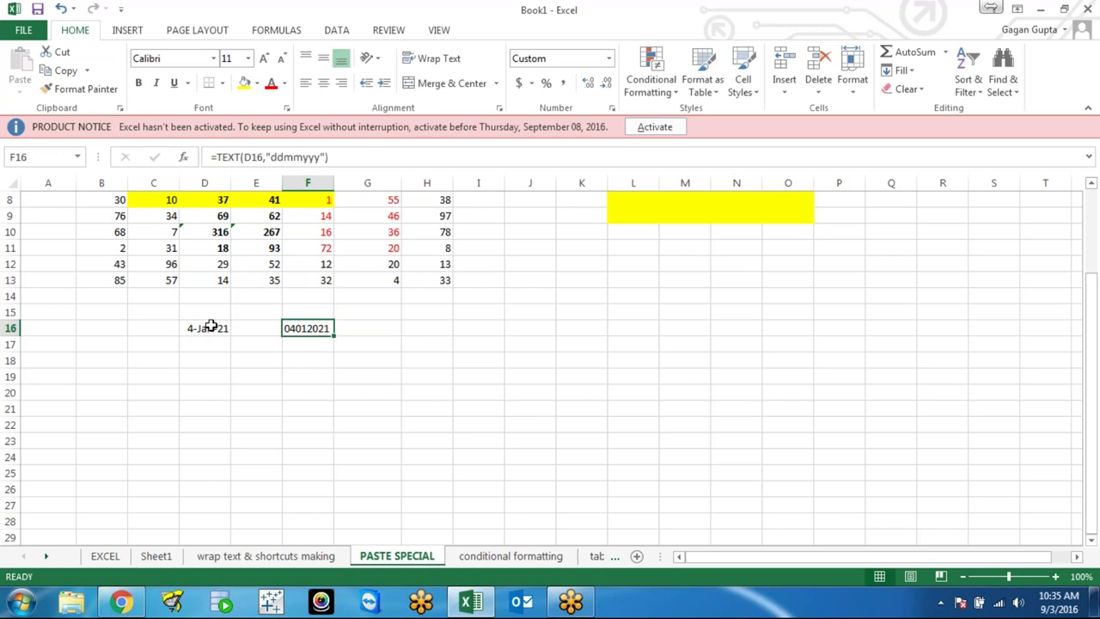
key(Left)
key(Left)
key(Right)
key(Right)
key(F2)
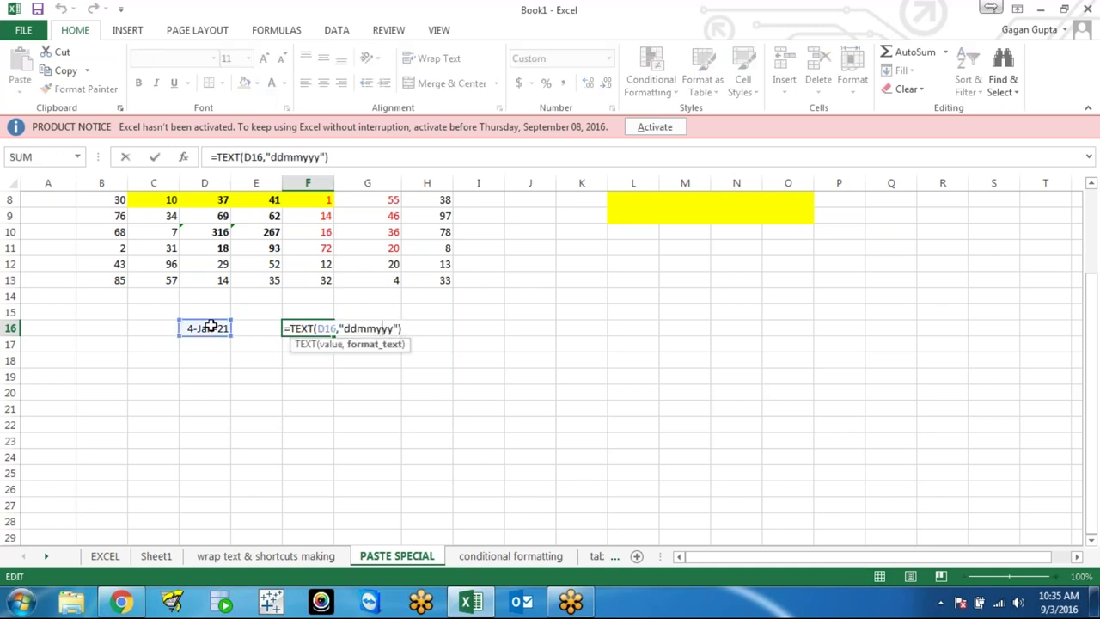
text(/)
key(Left)
key(Left)
key(Left)
key(Right)
text(/)
key(Return)
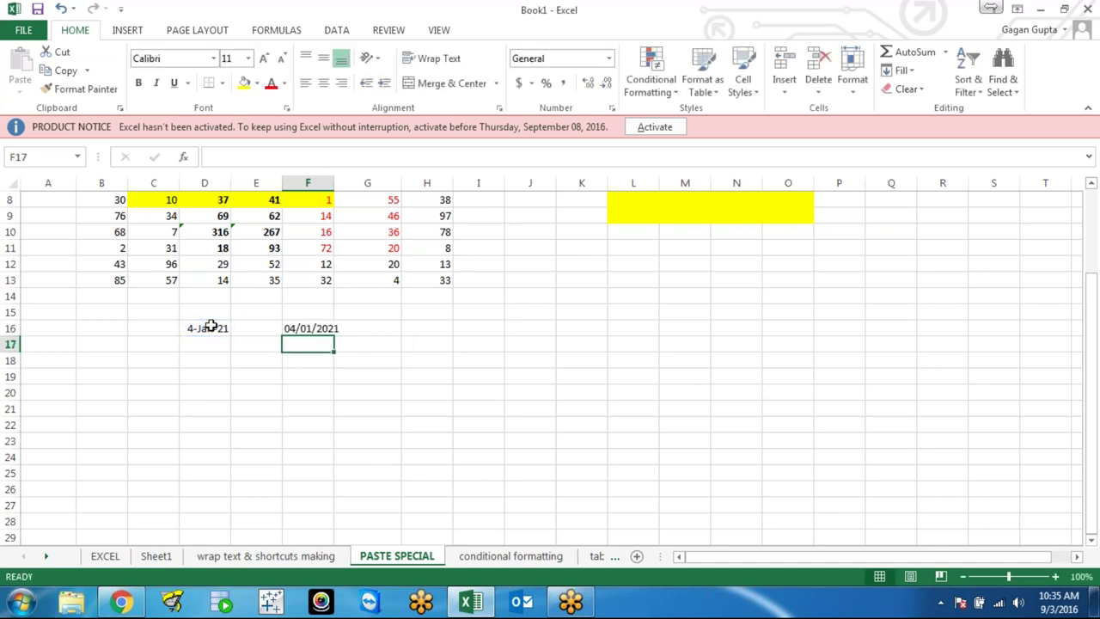
AutoFit column F so 04/01/2021 displays fully
click(311, 328)
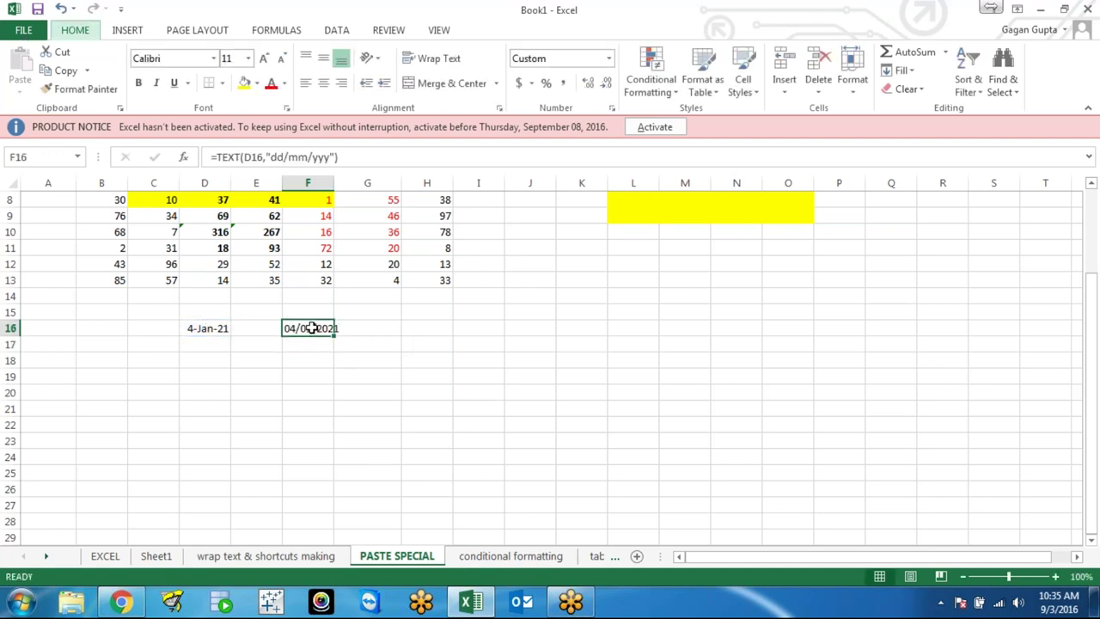
key(alt+h)
key(o)
key(i)
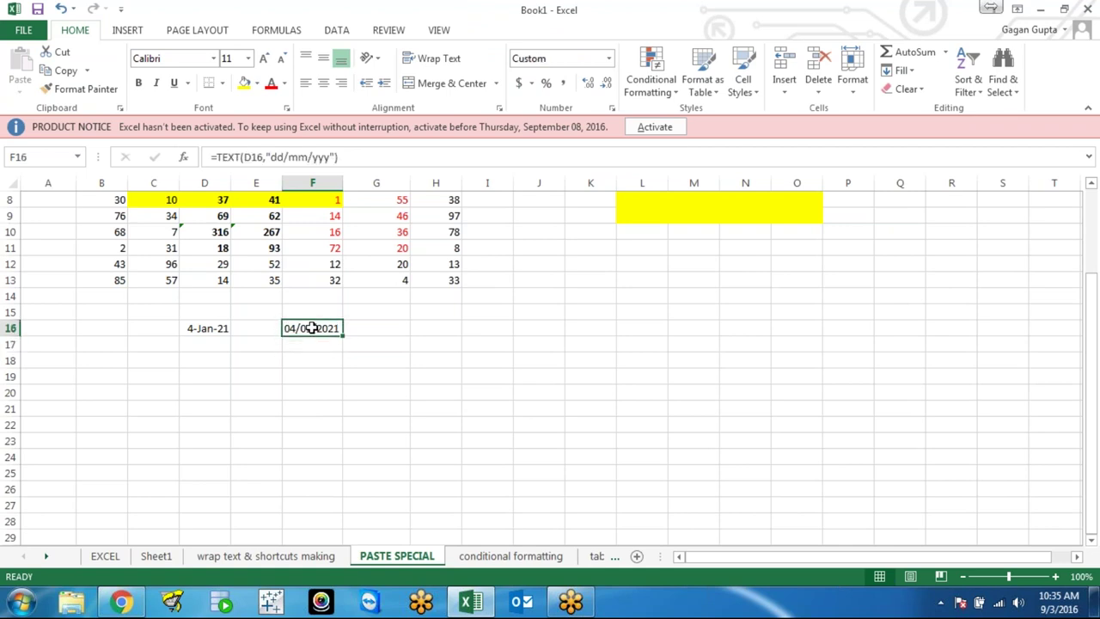
Open and dismiss Format Cells and the Conditional Formatting menu without changes
key(ctrl+1)
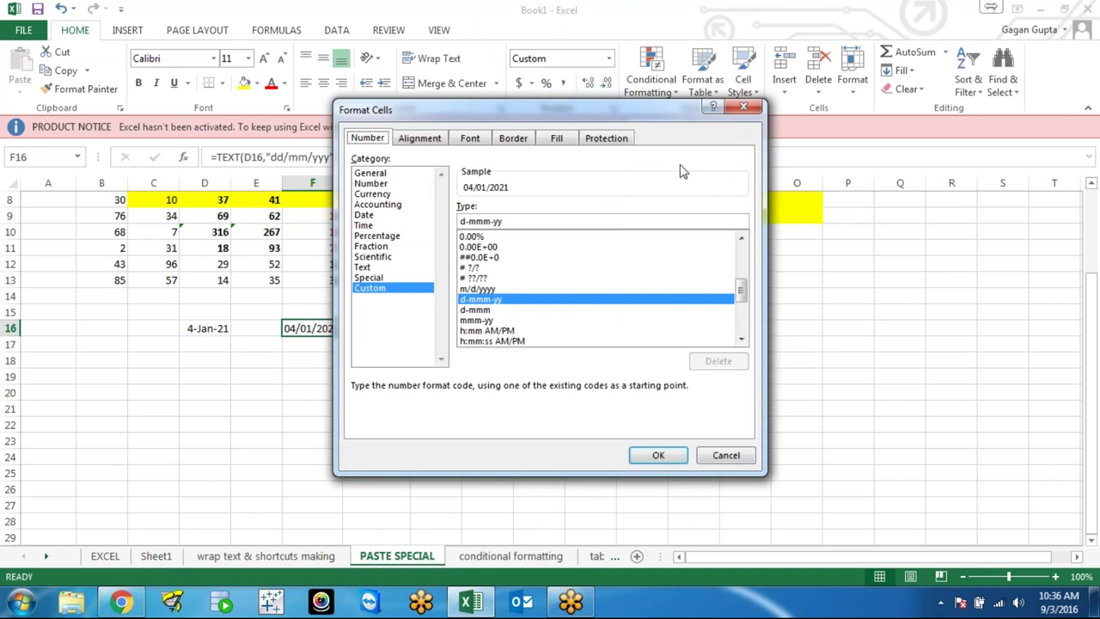
click(751, 112)
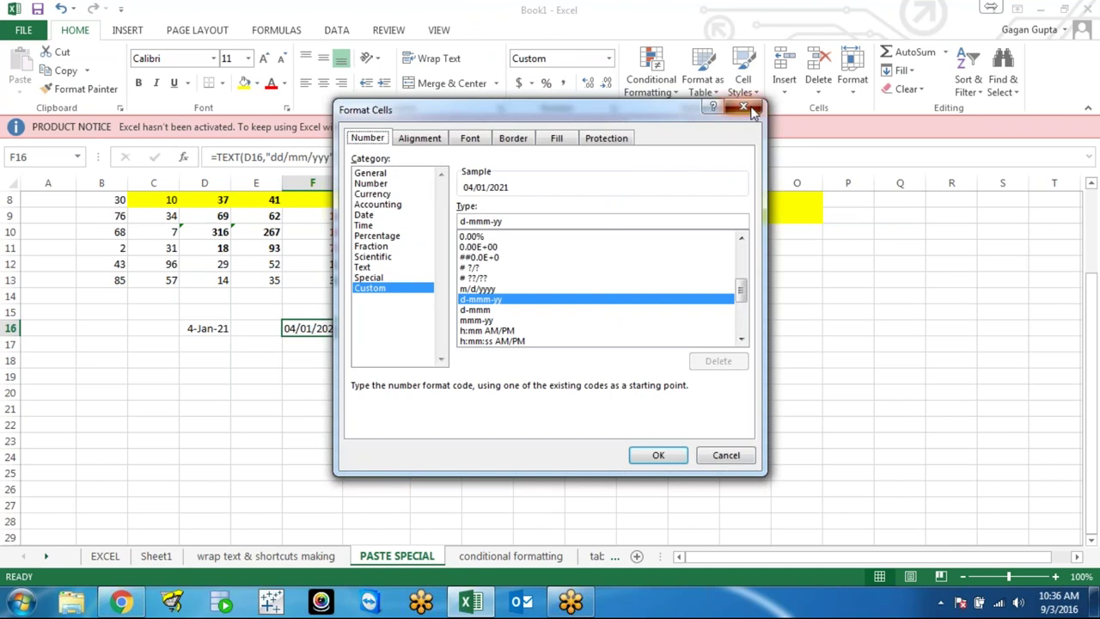
click(421, 357)
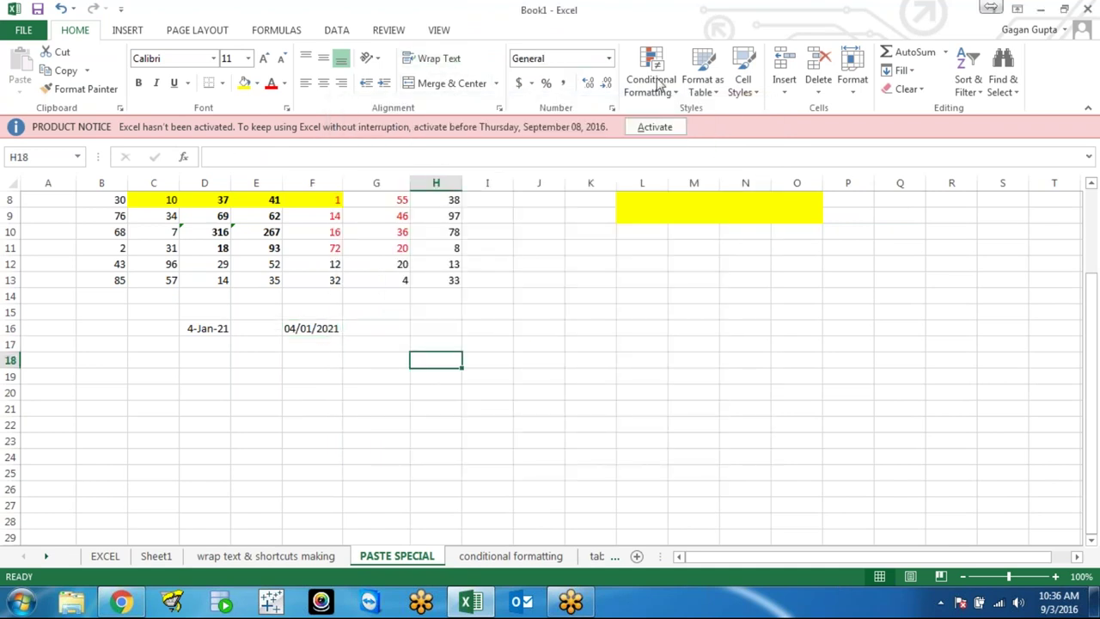
click(677, 93)
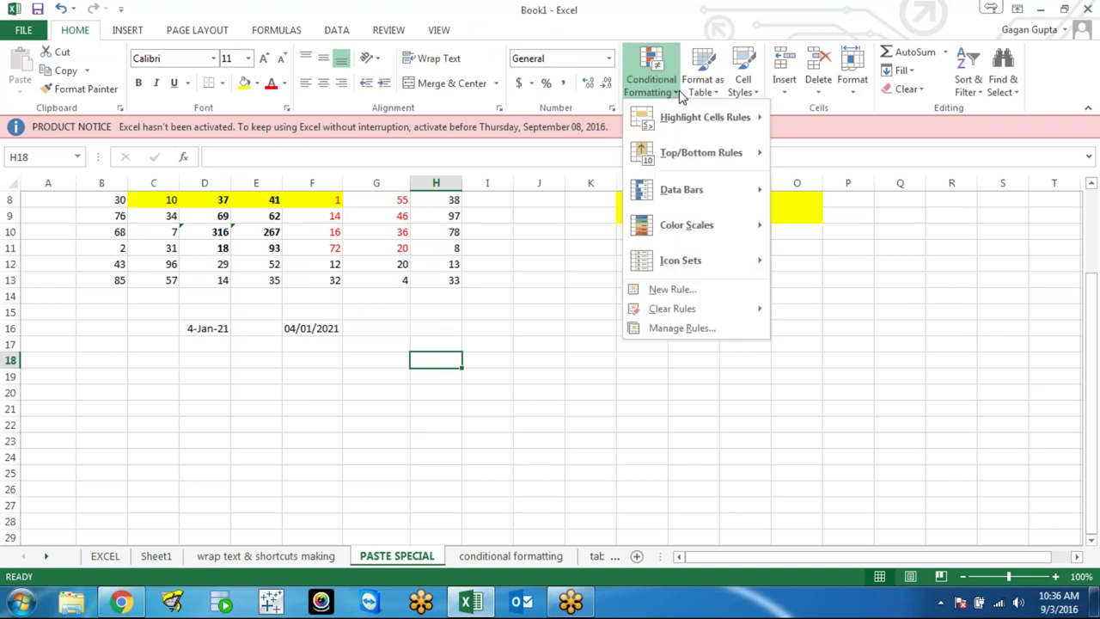
click(510, 359)
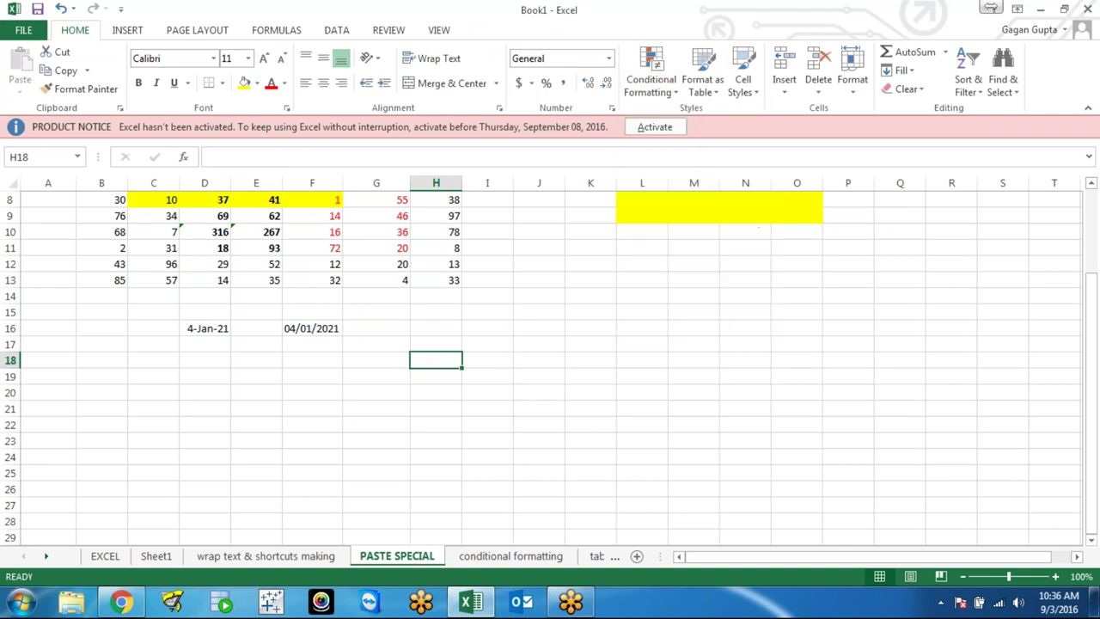
key(ctrl+Page_Up)
key(ctrl+Page_Up)
key(ctrl+Page_Up)
Go to the conditional formatting sheet and select the names in A2:A11
key(ctrl+Page_Down)
key(ctrl+Page_Down)
key(ctrl+Page_Down)
key(ctrl+Page_Down)
click(155, 232)
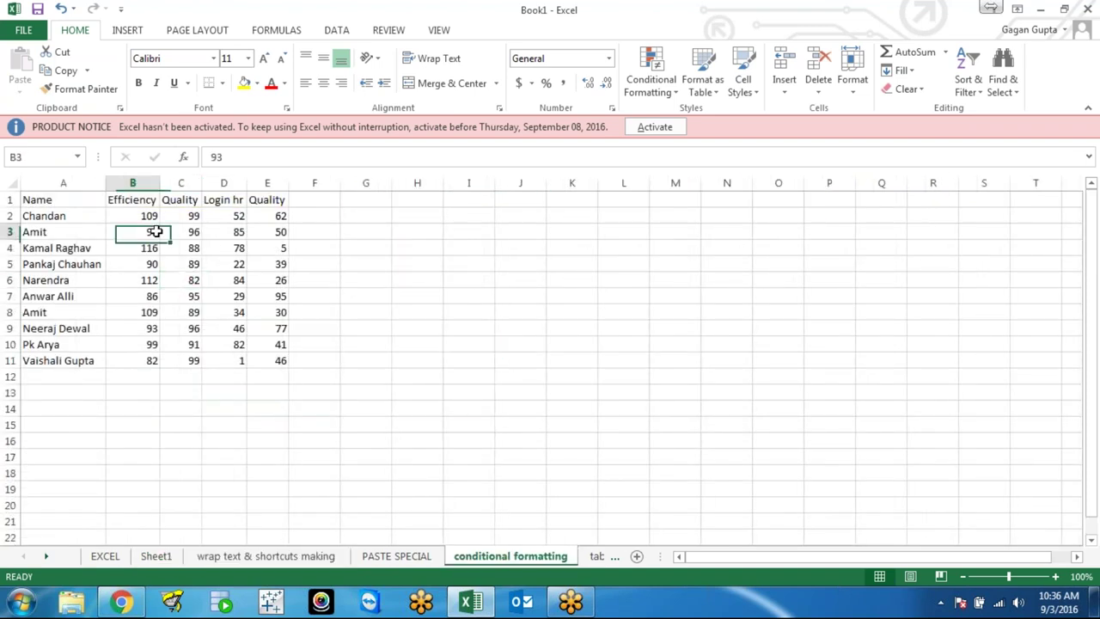
click(76, 216)
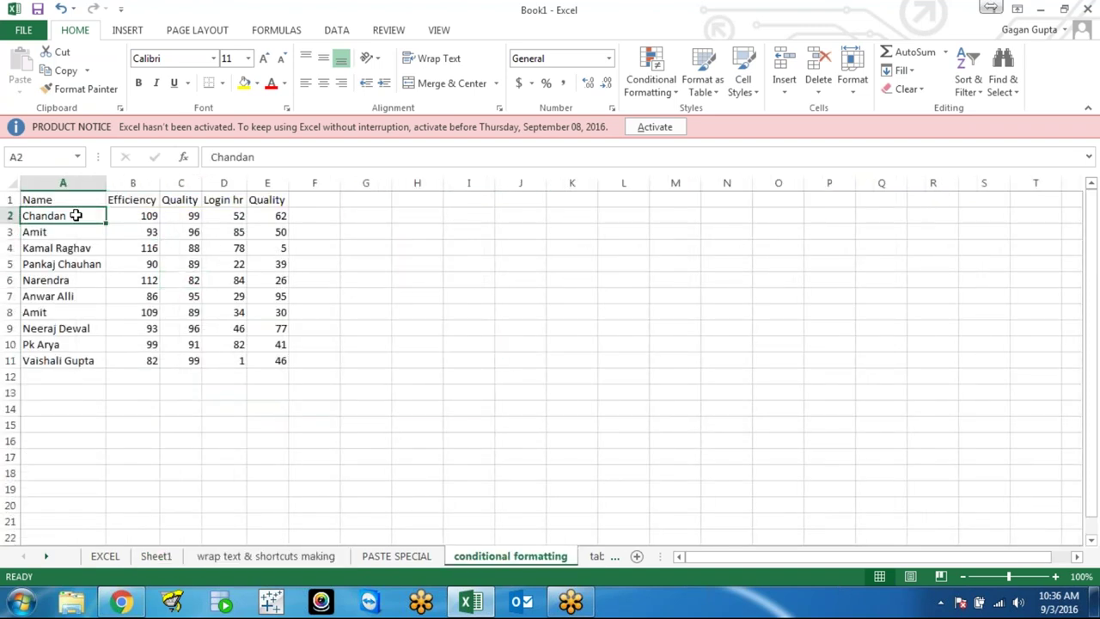
drag(76, 216, 74, 358)
click(80, 248)
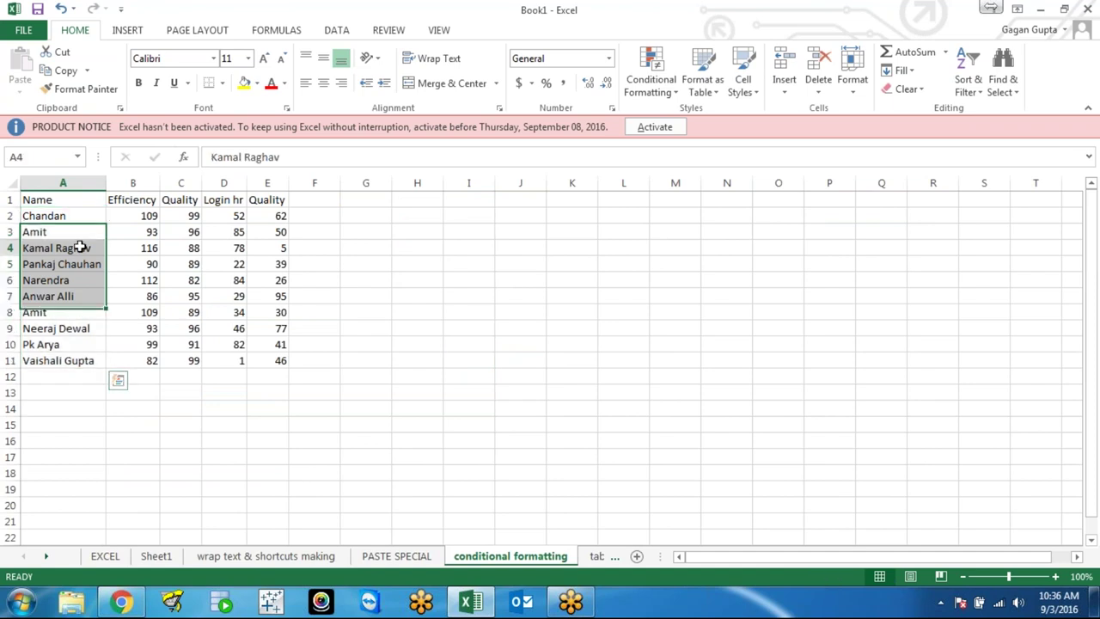
click(80, 247)
drag(78, 216, 77, 360)
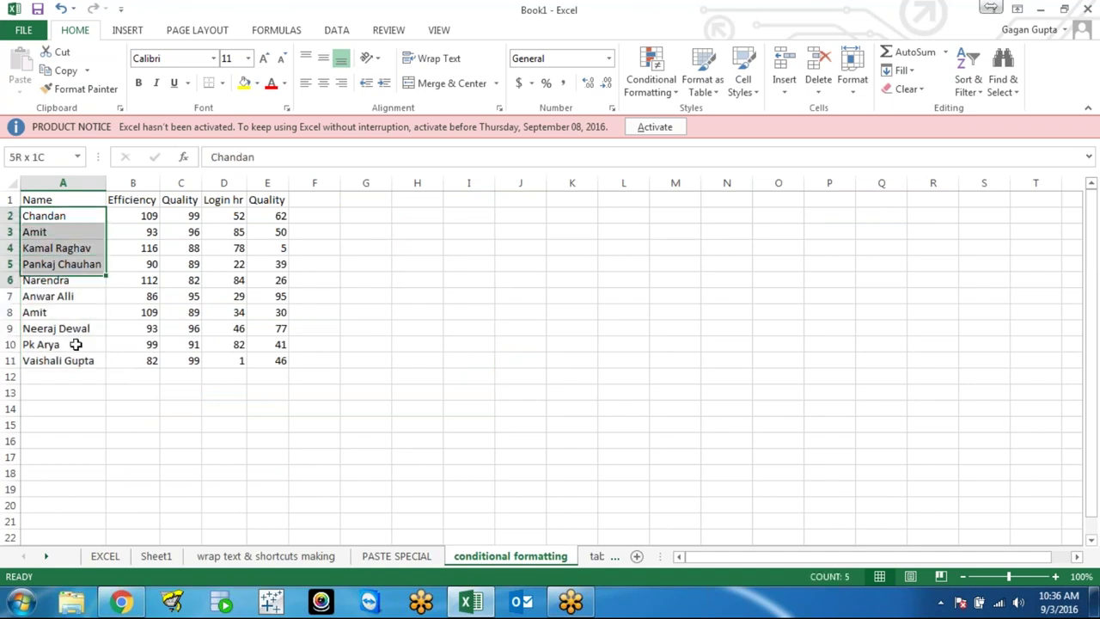
click(81, 267)
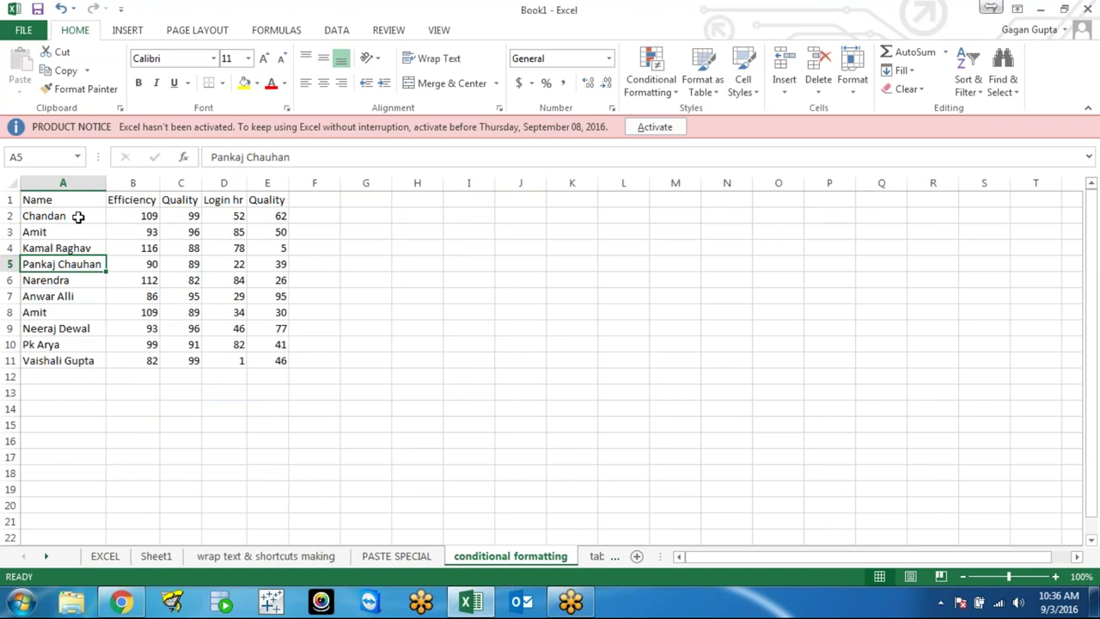
Select the Efficiency values B2:B11 and the Quality column, then pick cell E5
click(78, 215)
drag(147, 215, 151, 367)
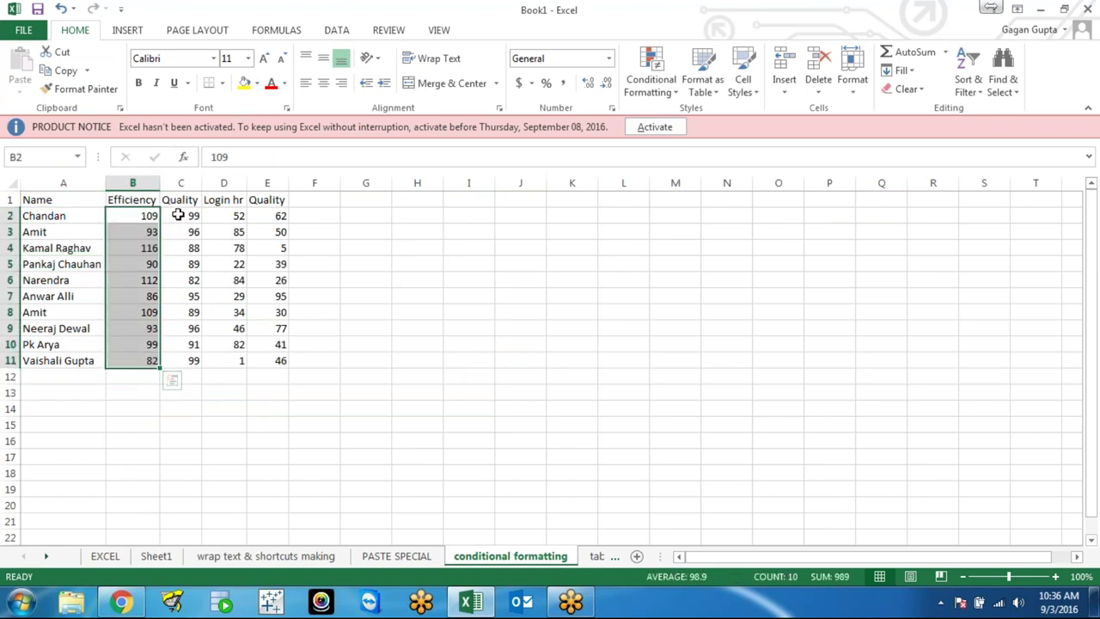
drag(178, 215, 185, 348)
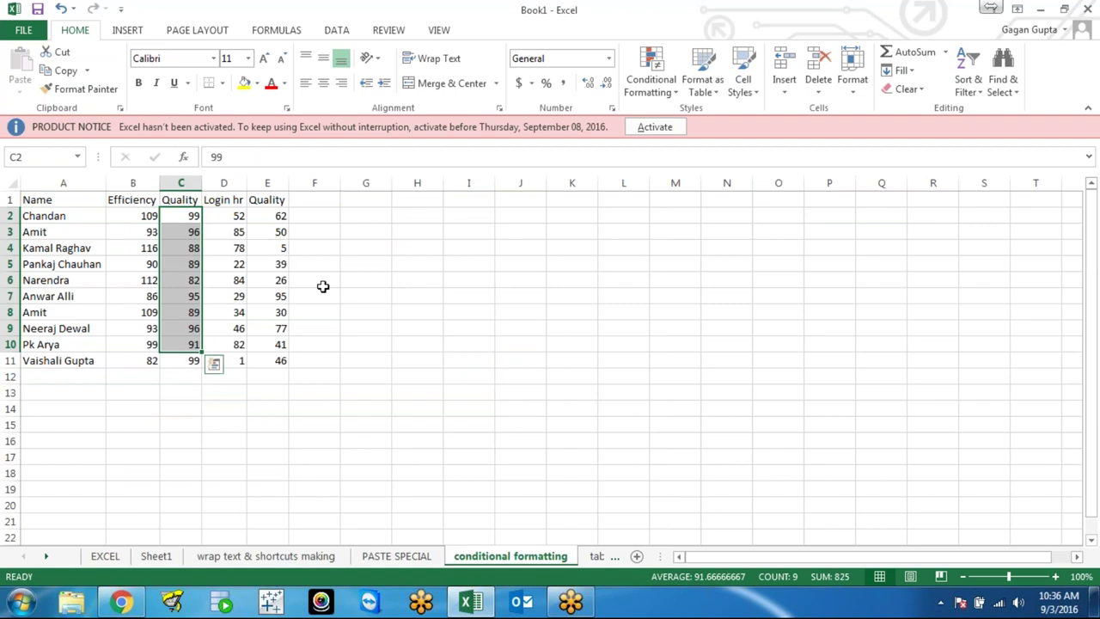
click(280, 249)
click(269, 268)
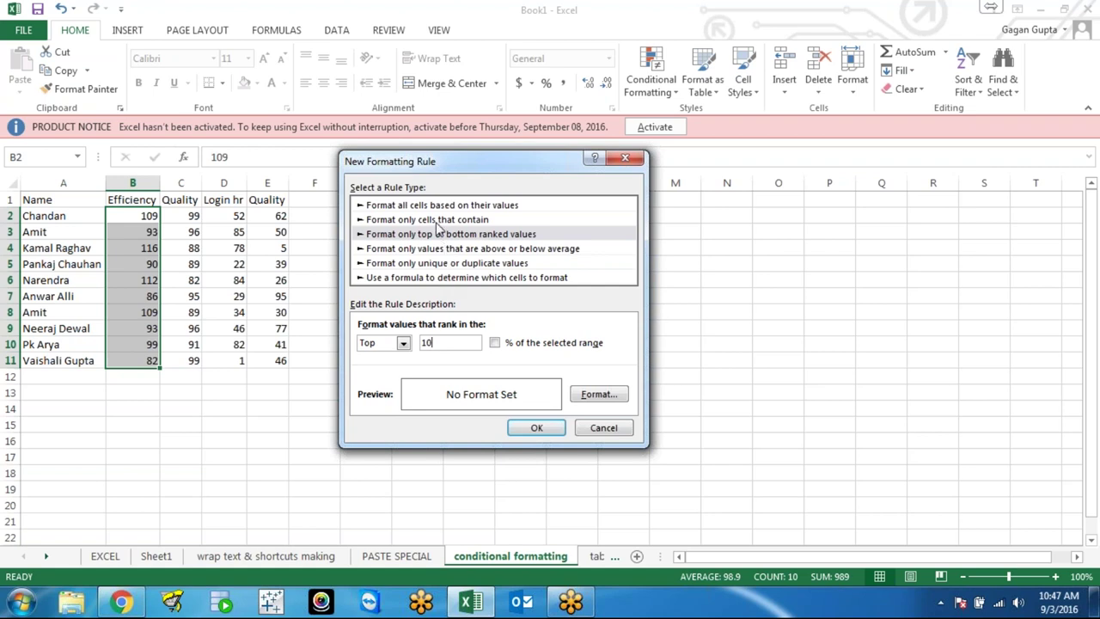
Set the rule type to 'Format only values that are above or below average' with 'equal or below'
click(436, 223)
click(453, 236)
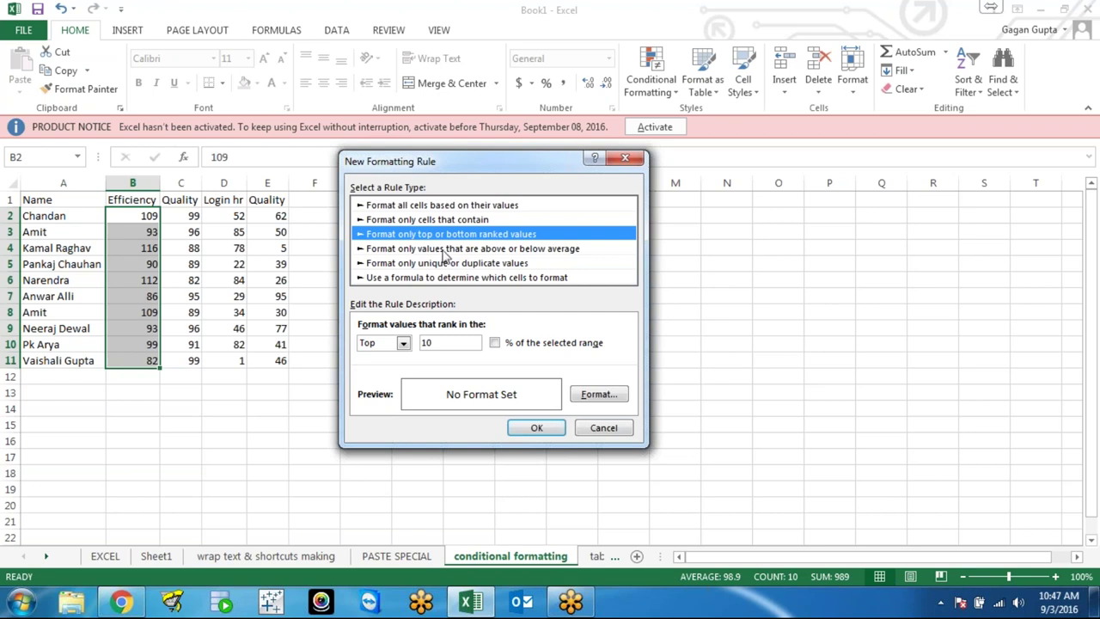
click(443, 249)
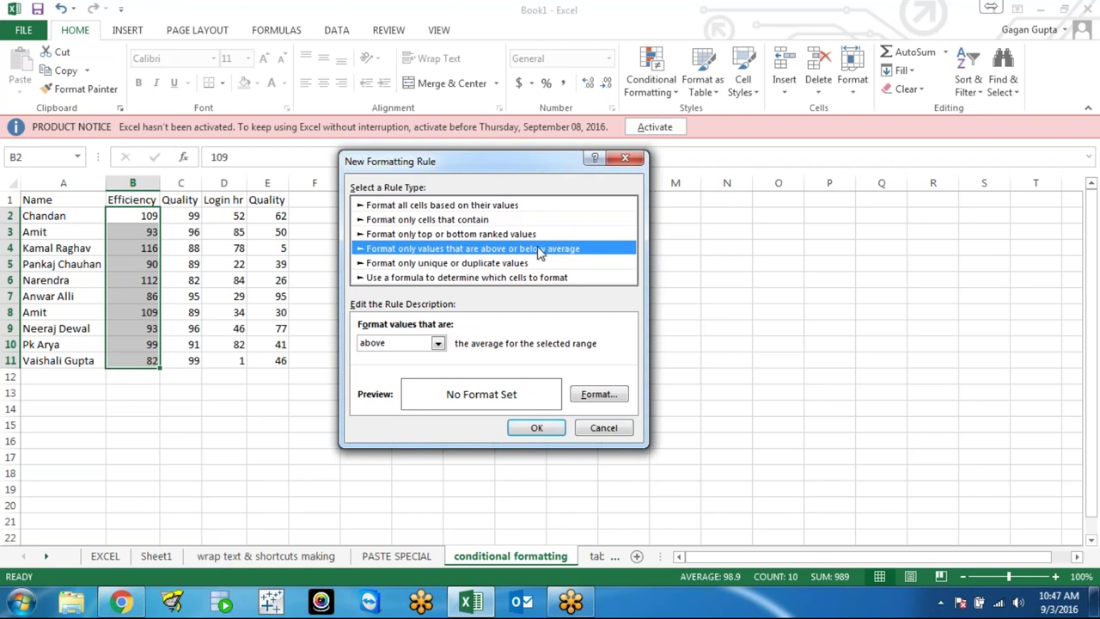
click(439, 344)
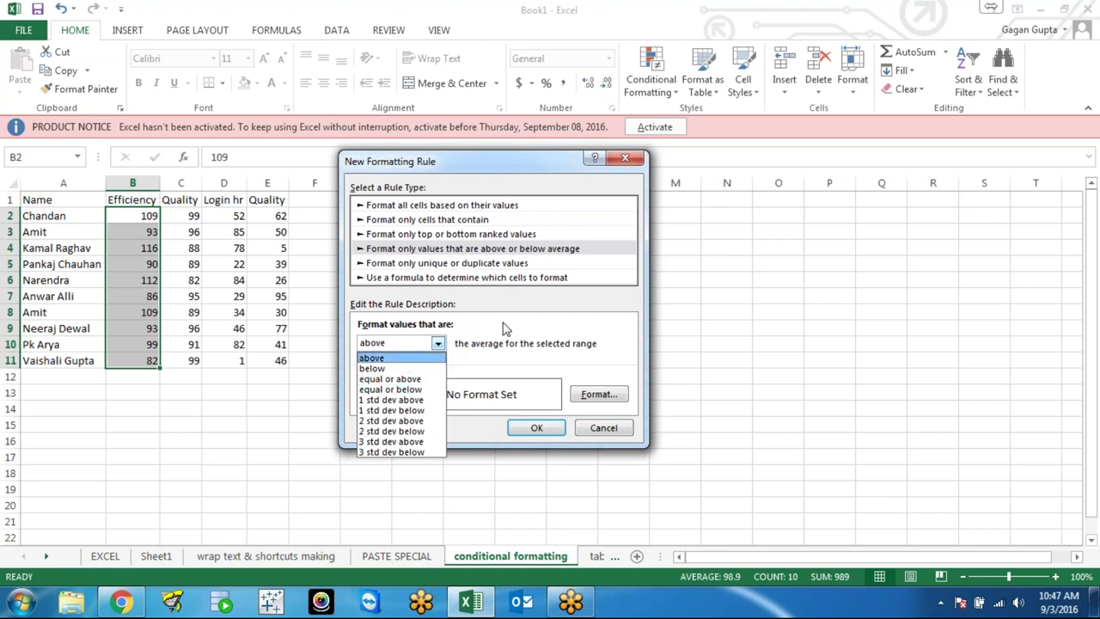
click(372, 357)
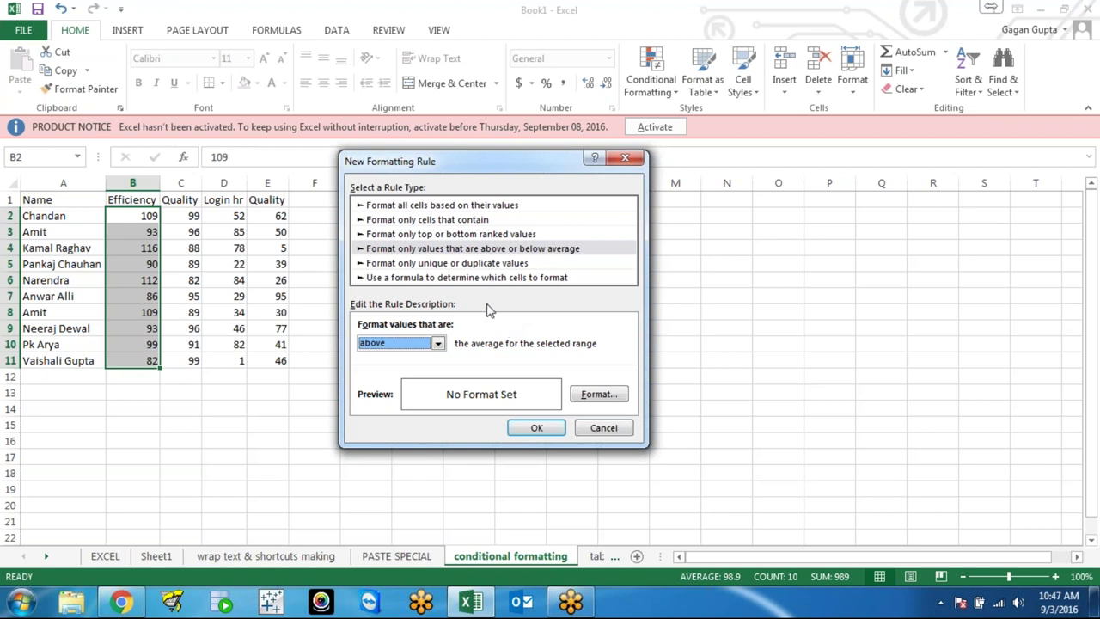
click(451, 249)
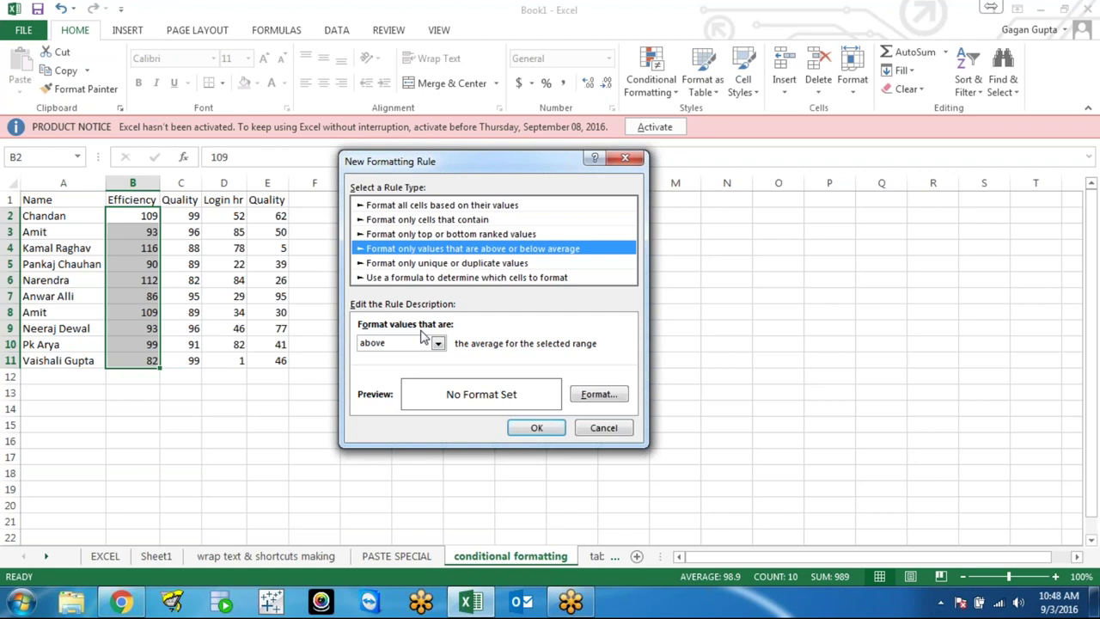
click(437, 343)
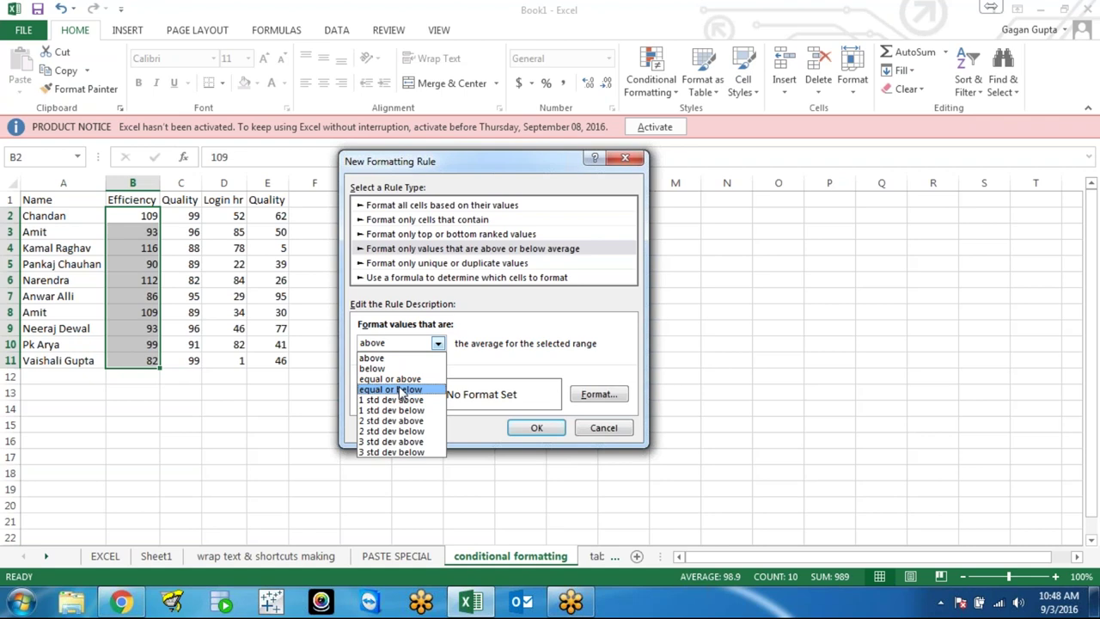
click(400, 390)
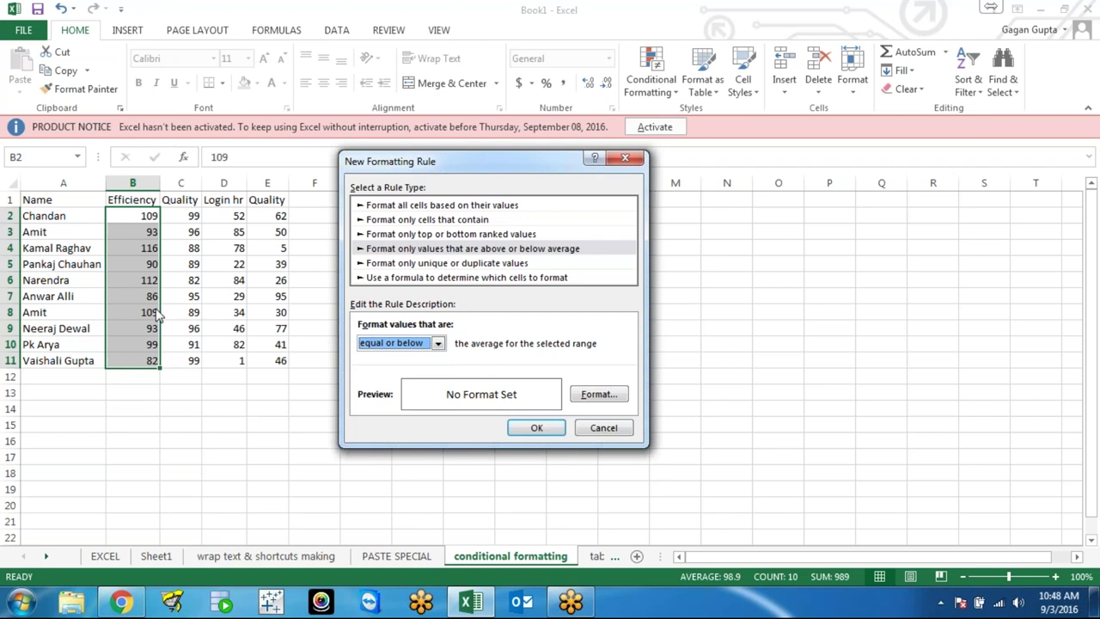
Give the average rule an olive green fill and apply it to the Efficiency column
click(610, 395)
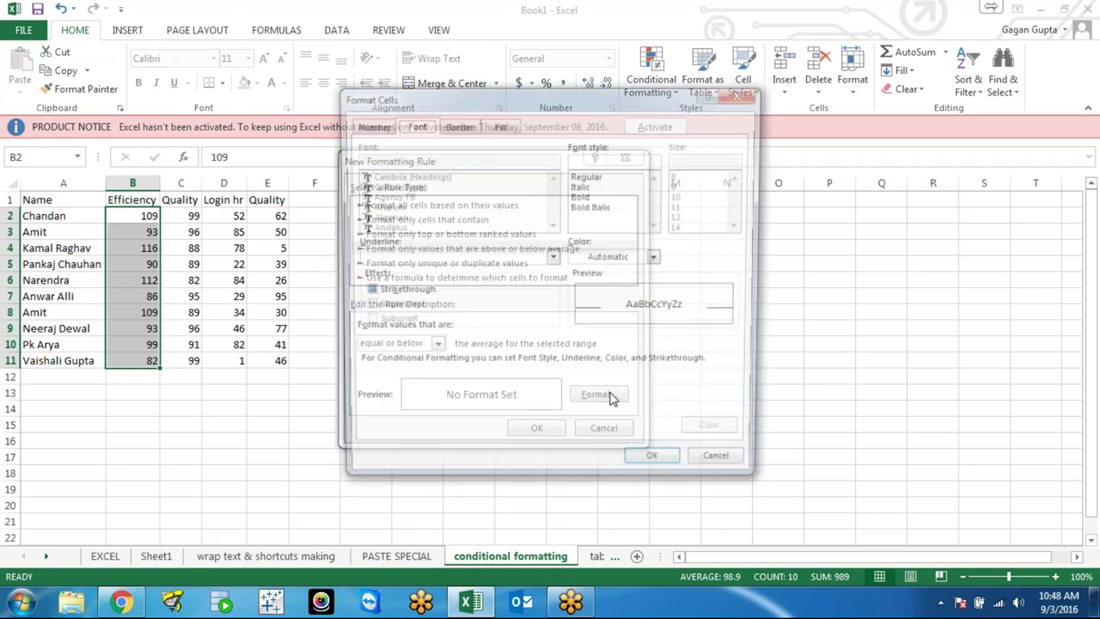
click(459, 126)
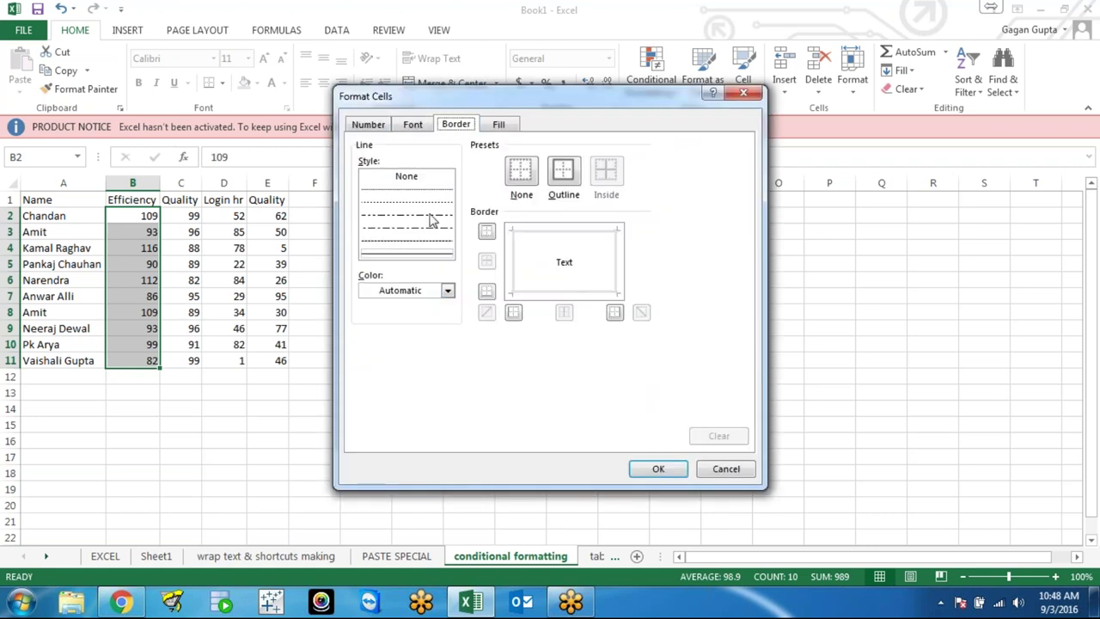
click(498, 125)
click(453, 246)
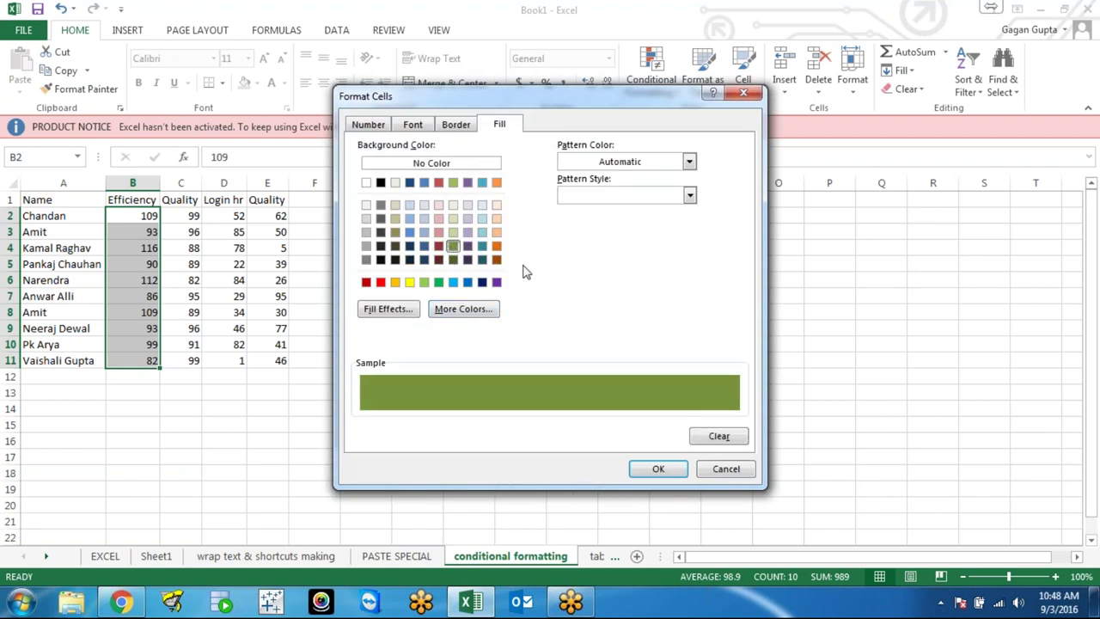
click(659, 471)
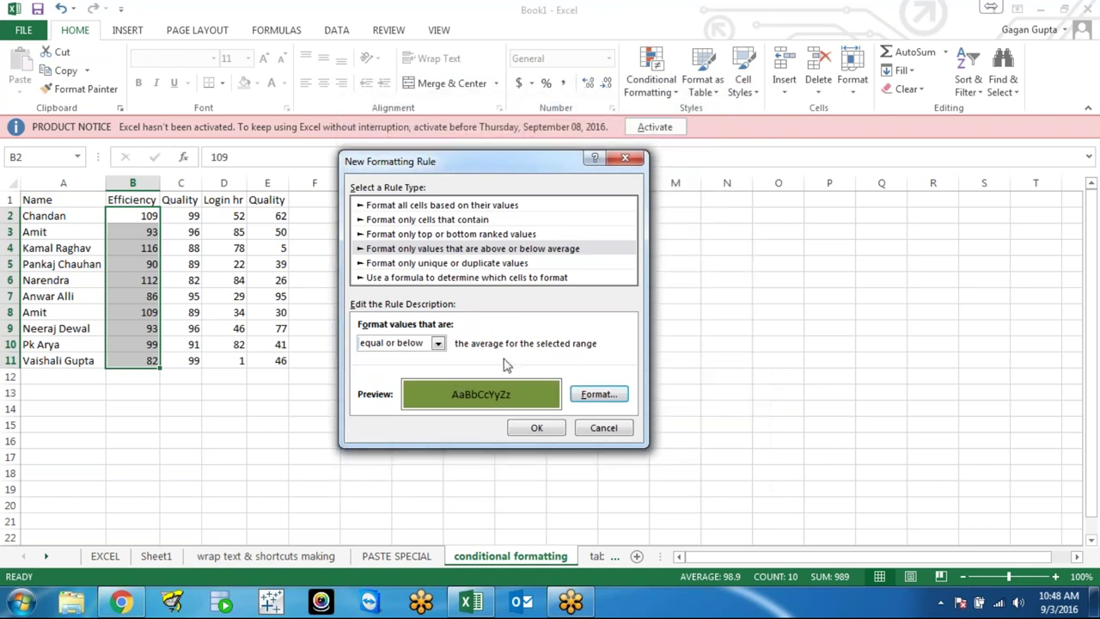
click(550, 433)
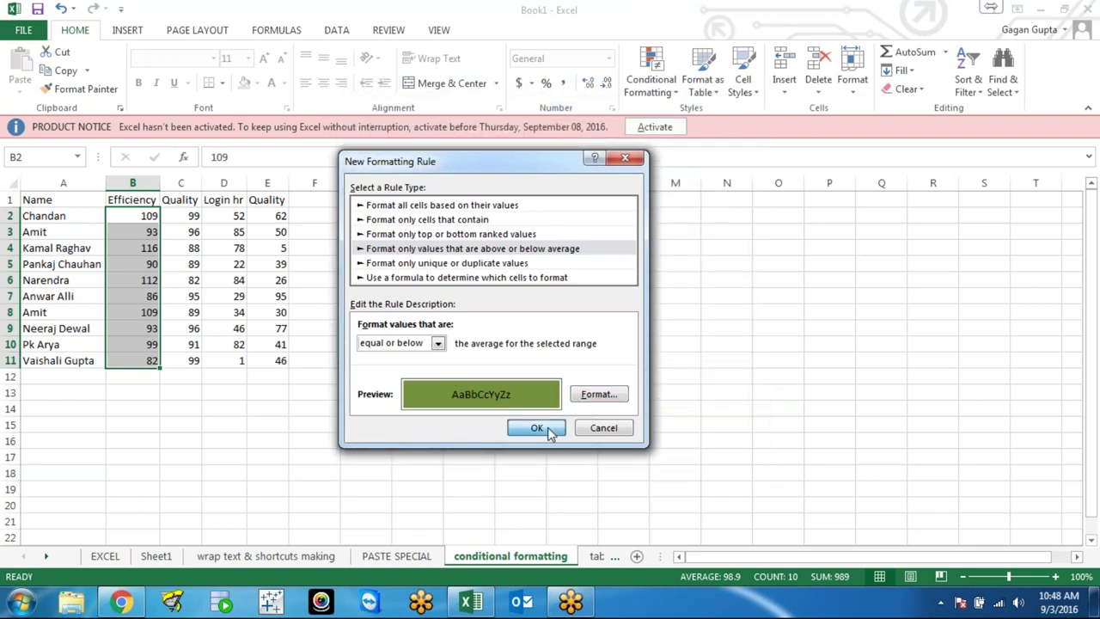
click(631, 421)
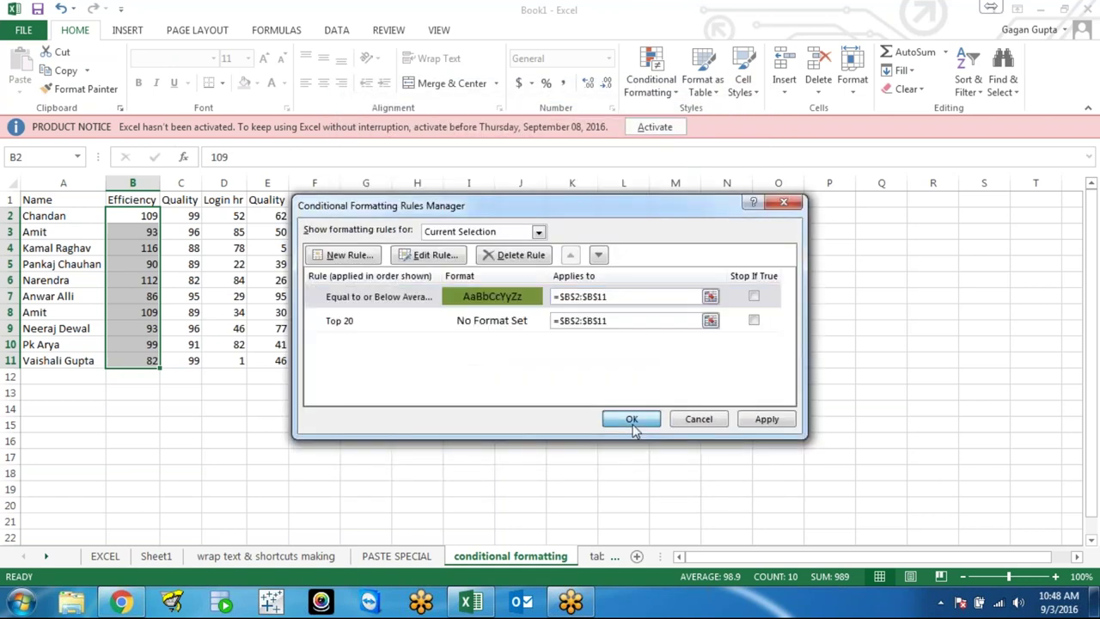
click(236, 328)
Inspect highlighted Efficiency cells B5 (90) and B4 (116), then reselect B2:B11
mouse_move(140, 256)
mouse_down()
mouse_move(140, 216)
mouse_move(137, 360)
mouse_up()
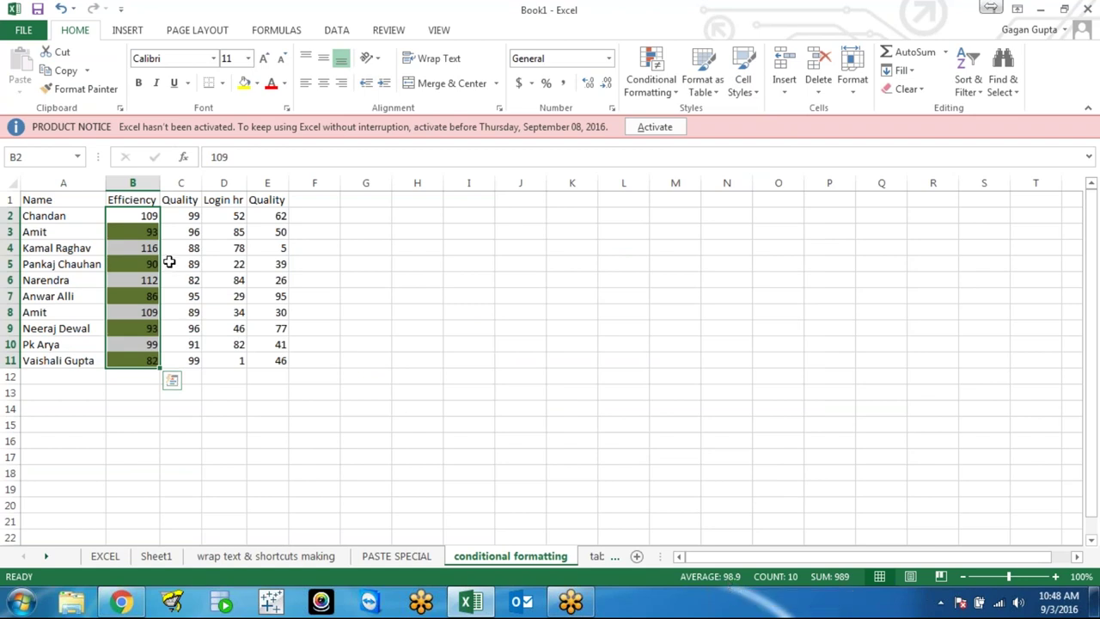
click(169, 277)
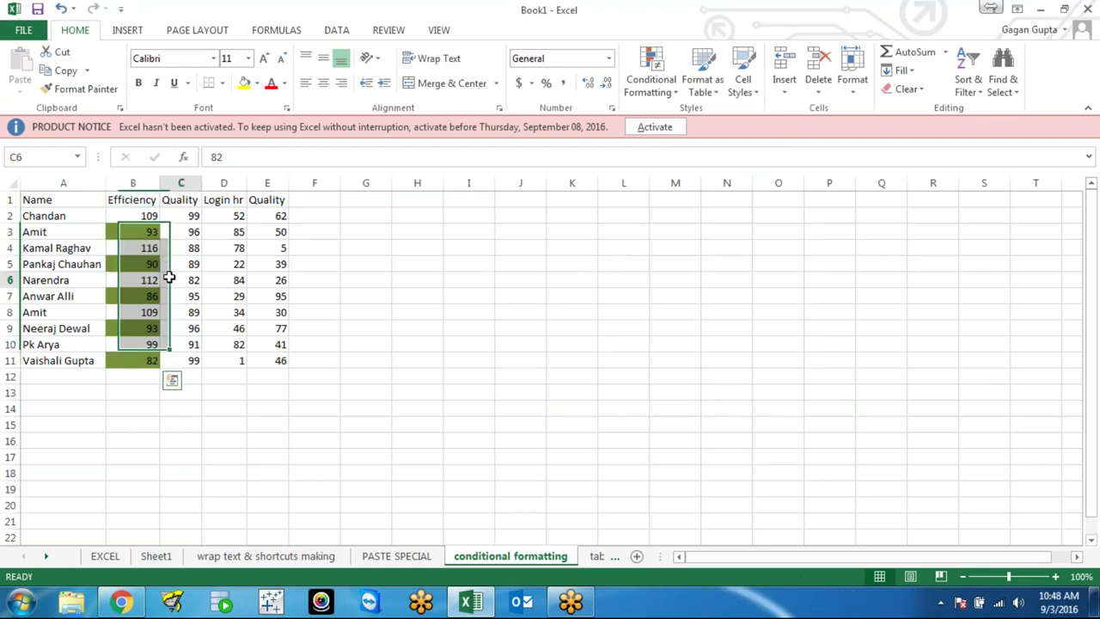
click(148, 261)
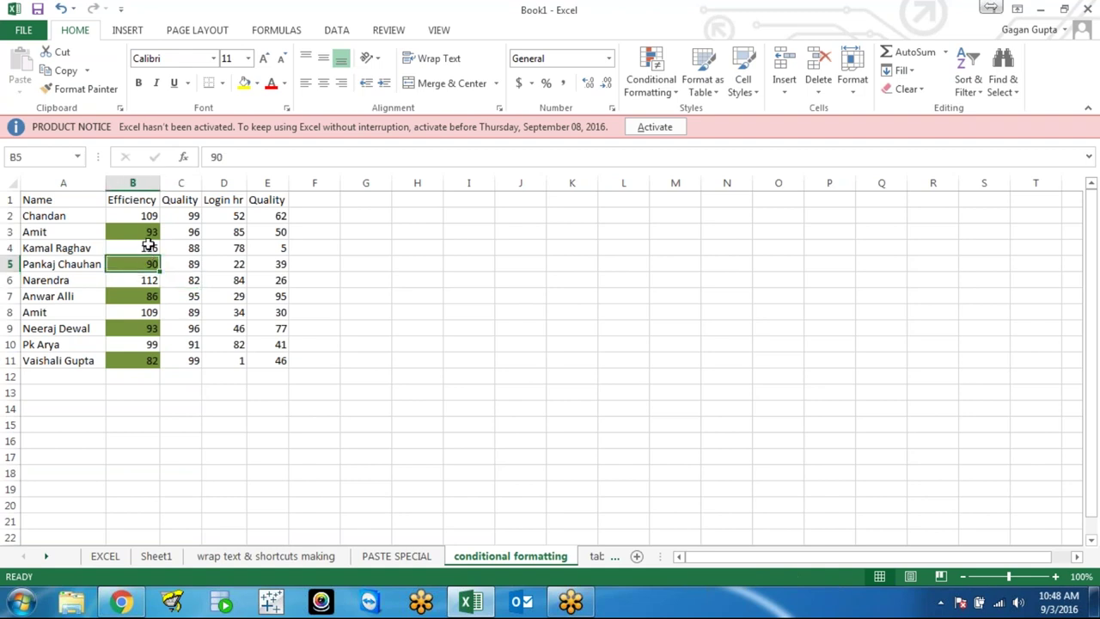
click(149, 245)
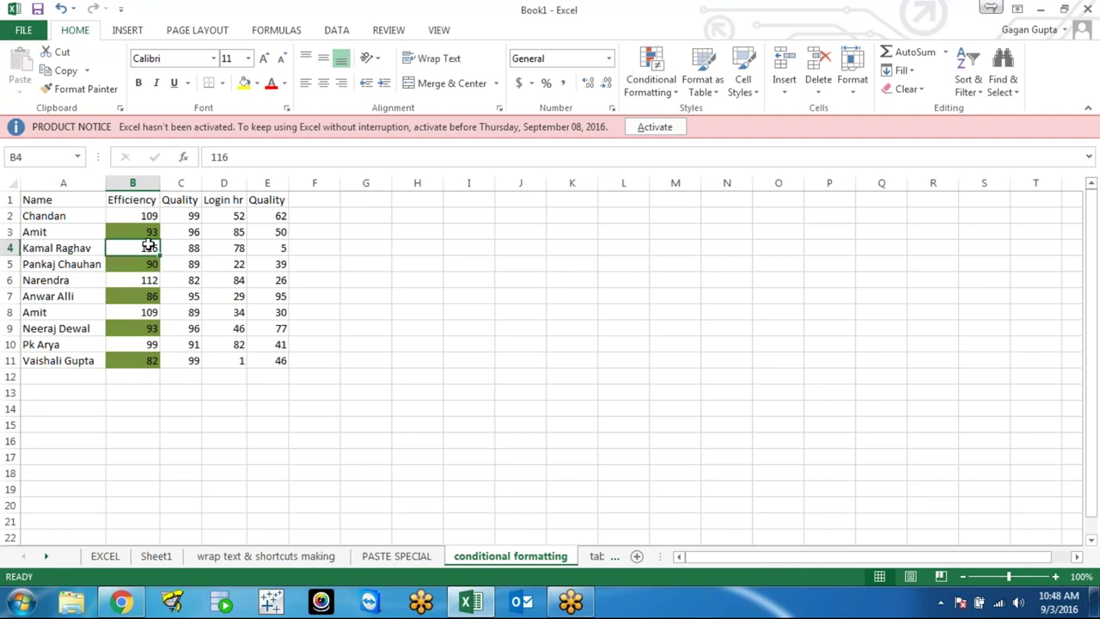
drag(132, 216, 132, 312)
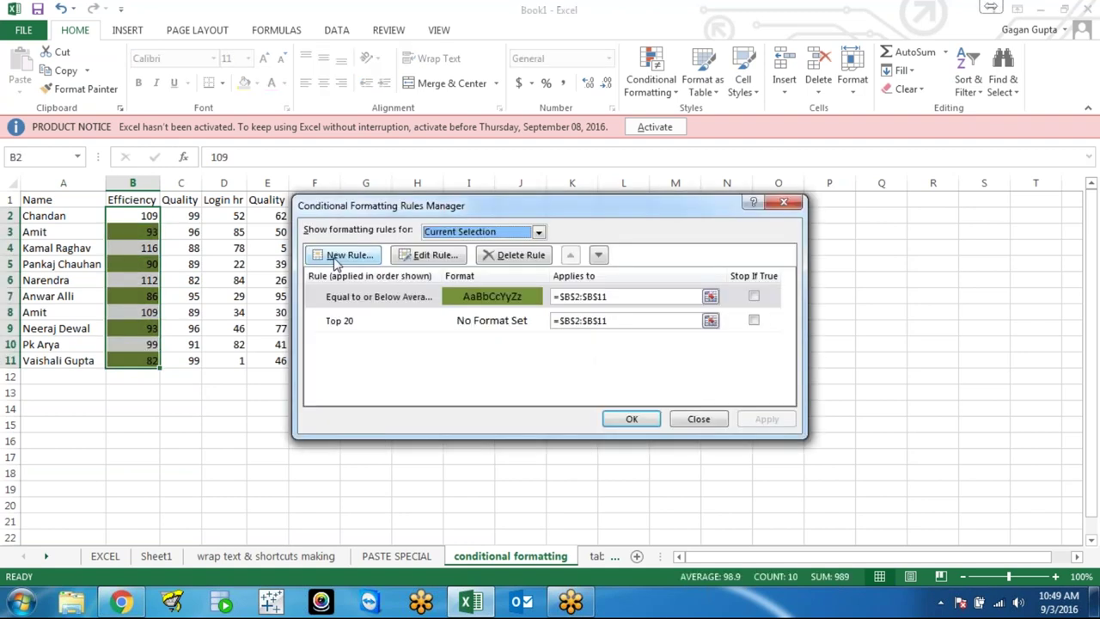
Open a new conditional formatting rule for the selection and close it unsaved
click(354, 253)
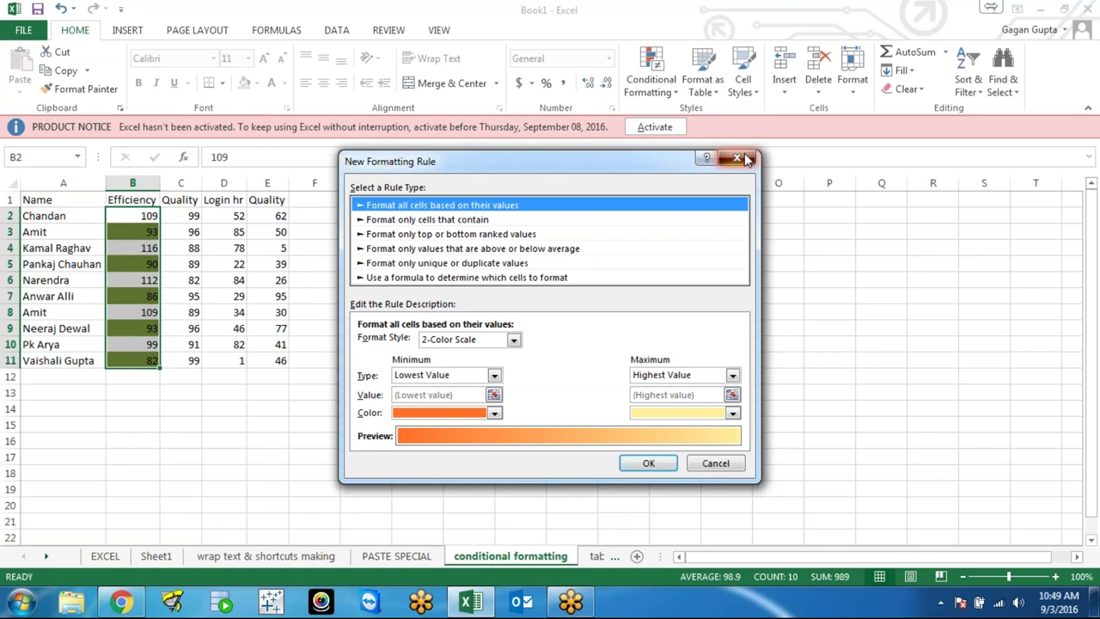
click(745, 159)
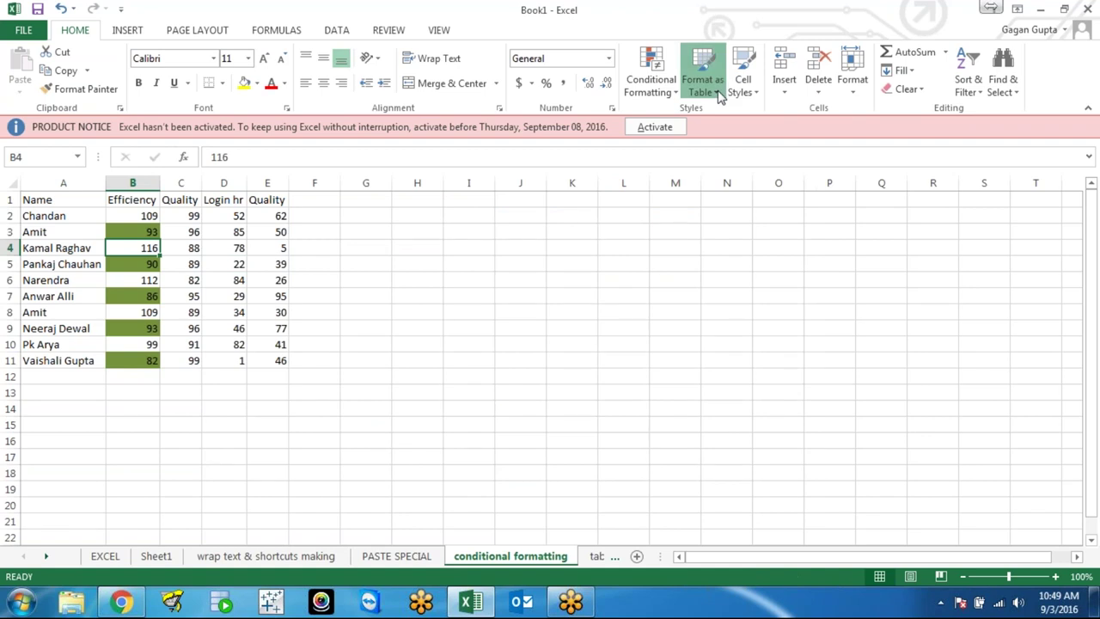
Preview the table style gallery, then use Ctrl+T to make A1:E11 a table with headers
click(720, 95)
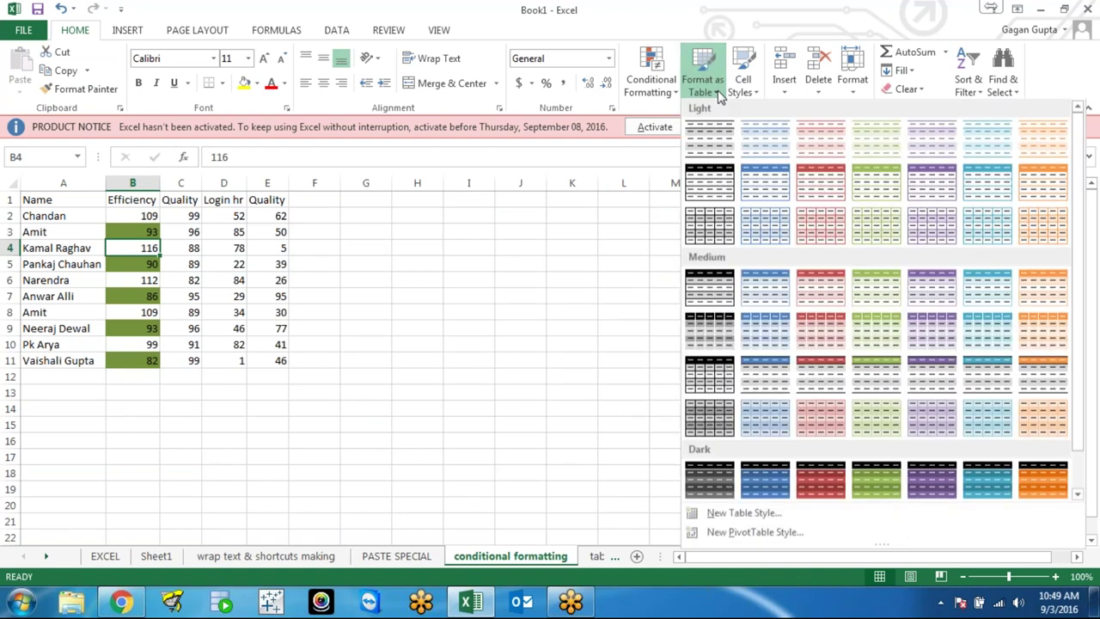
click(120, 262)
key(Up)
key(Down)
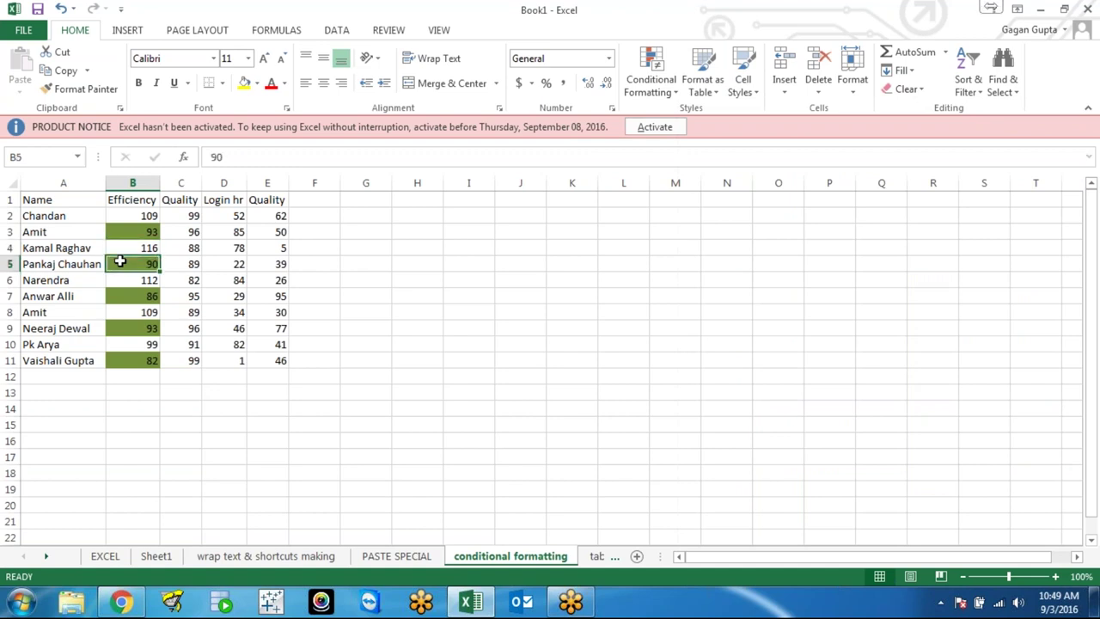
key(ctrl+t)
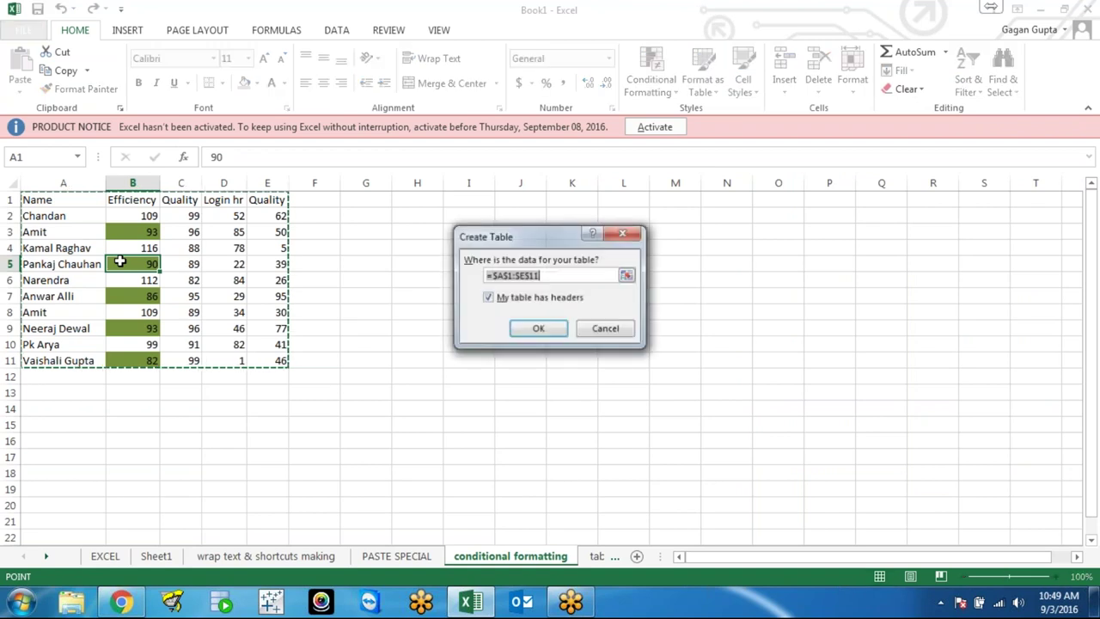
key(Return)
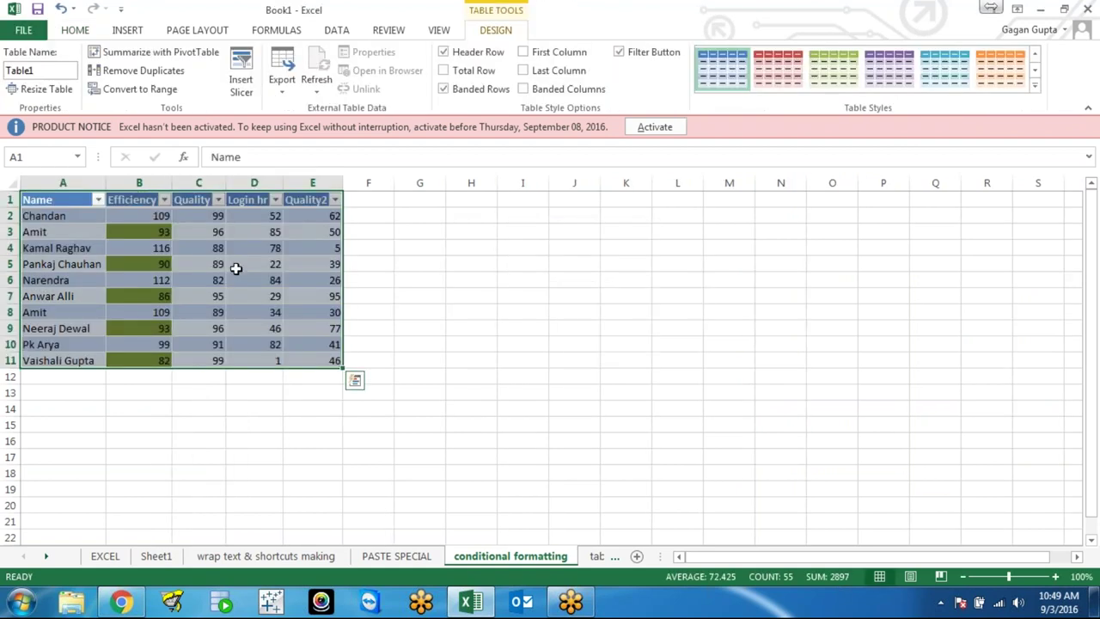
Enter 'awzegzsf' in F2 so the table grows a new Quality3 column
click(162, 220)
key(Down)
key(Down)
key(Down)
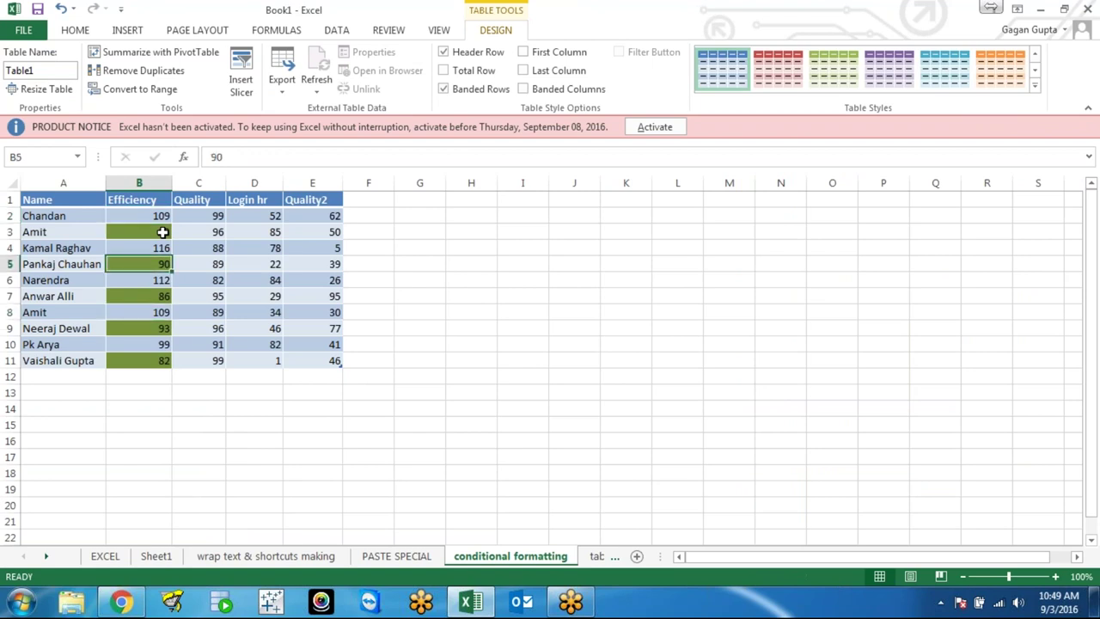
key(ctrl+Up)
key(ctrl+Right)
key(Right)
key(Down)
text(awzegzsf)
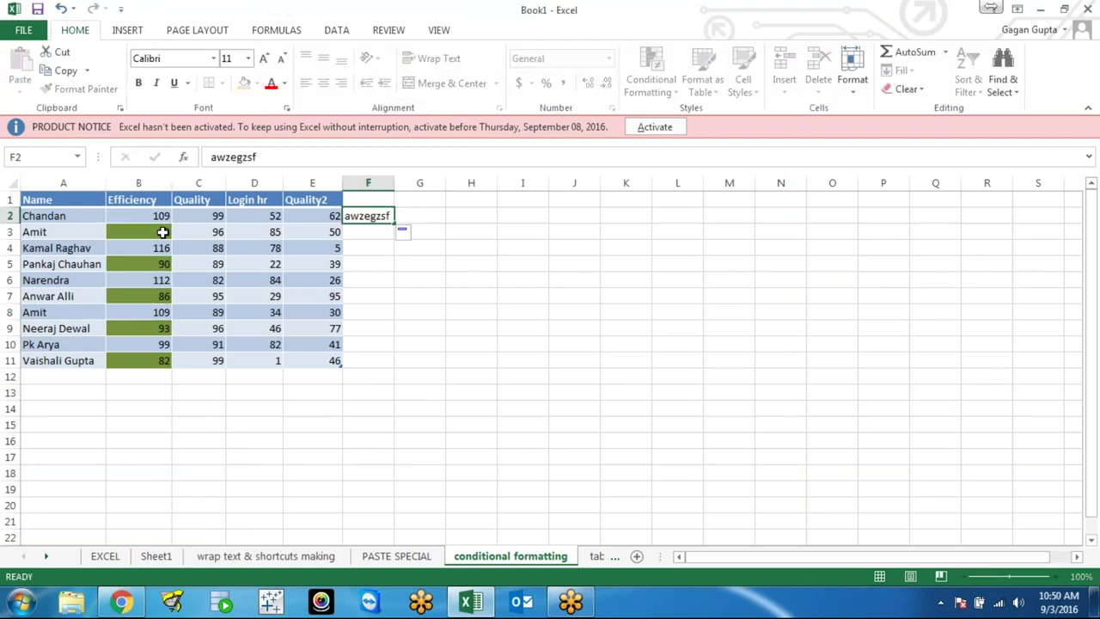
key(Return)
Enter 'awrhethdsg' in A12 so the table extends to row 12
key(Down)
key(Left)
key(Left)
key(Left)
key(Left)
key(Left)
key(ctrl+Down)
key(Down)
text(awrhethdsg)
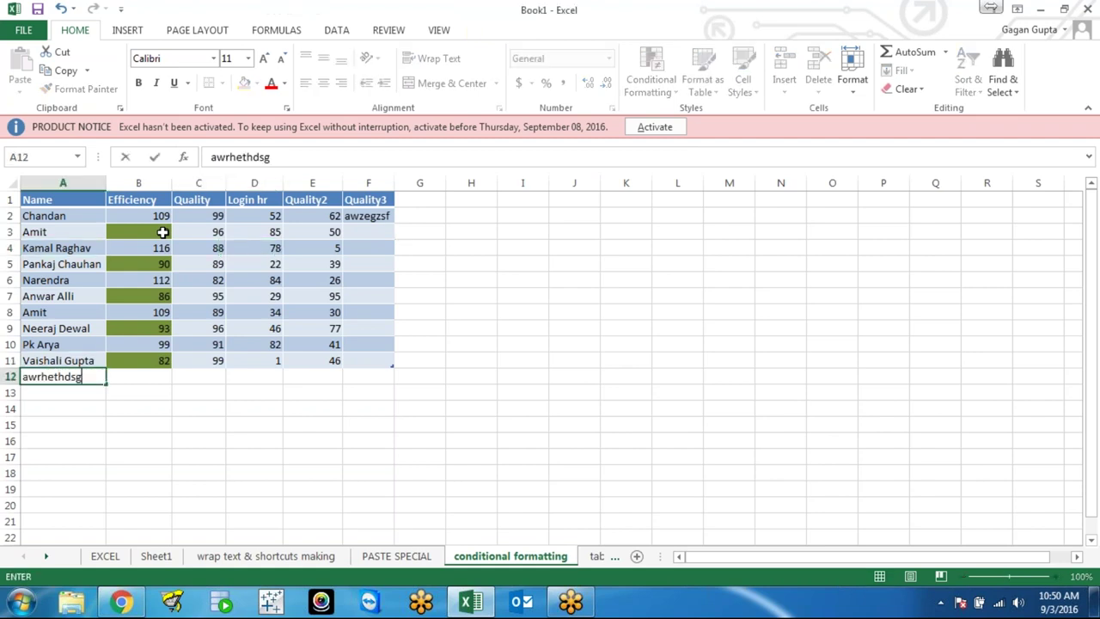
key(Return)
key(Up)
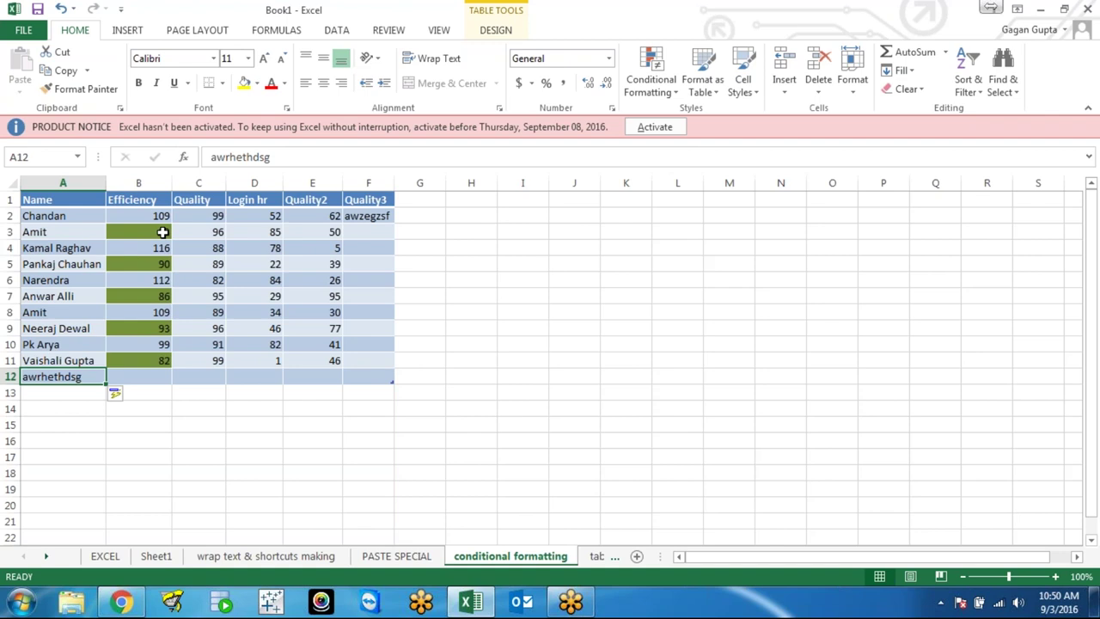
Move around row 12 and the table's right edge to check the expanded range
key(Return)
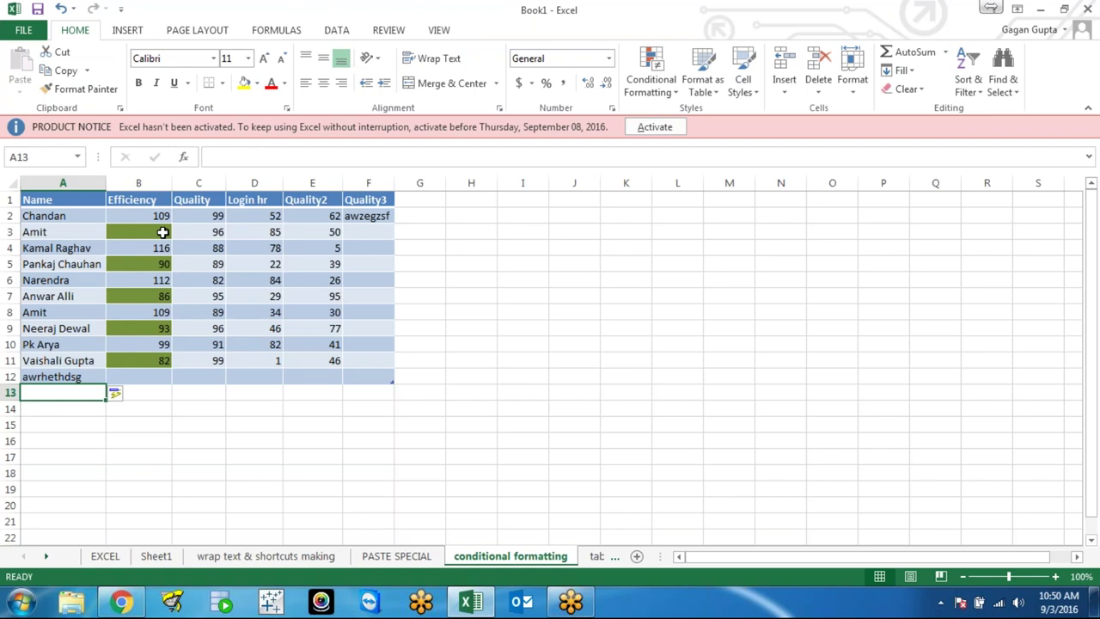
key(Down)
key(Up)
key(Up)
key(Down)
key(Up)
Step up and down through cells F3 and F4 in the Quality3 column
key(Up)
key(Up)
key(Up)
key(Up)
key(Right)
key(Right)
key(Right)
key(Right)
key(Right)
key(Right)
key(Left)
key(Down)
key(Up)
key(Up)
key(Up)
key(Up)
key(Up)
key(Up)
key(Up)
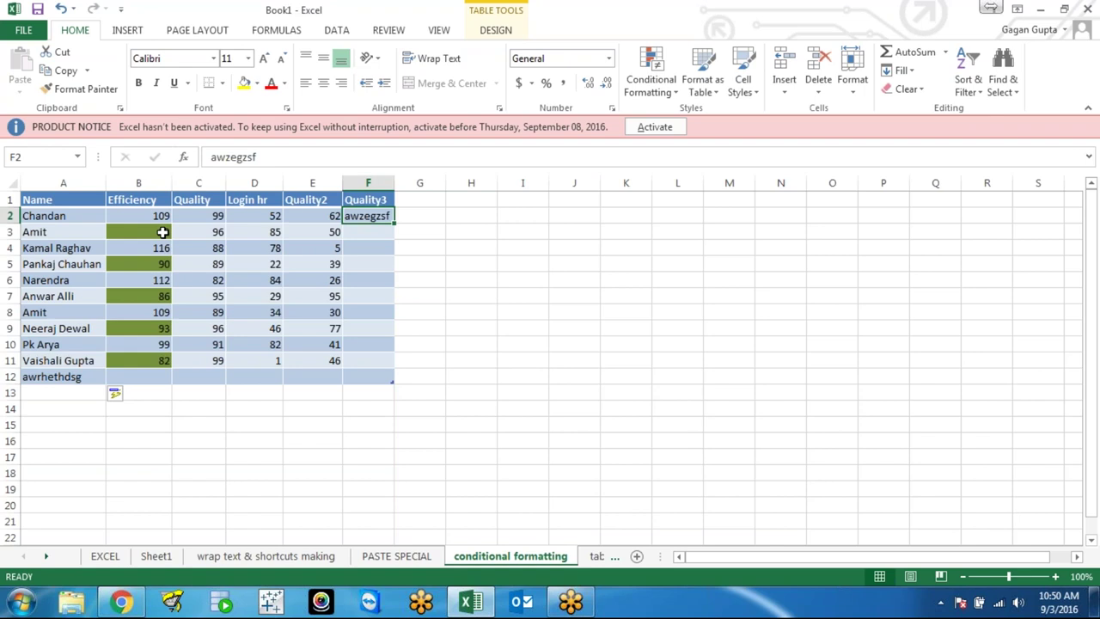
key(Down)
key(Up)
key(Down)
key(Up)
key(Down)
key(Down)
key(Up)
key(Down)
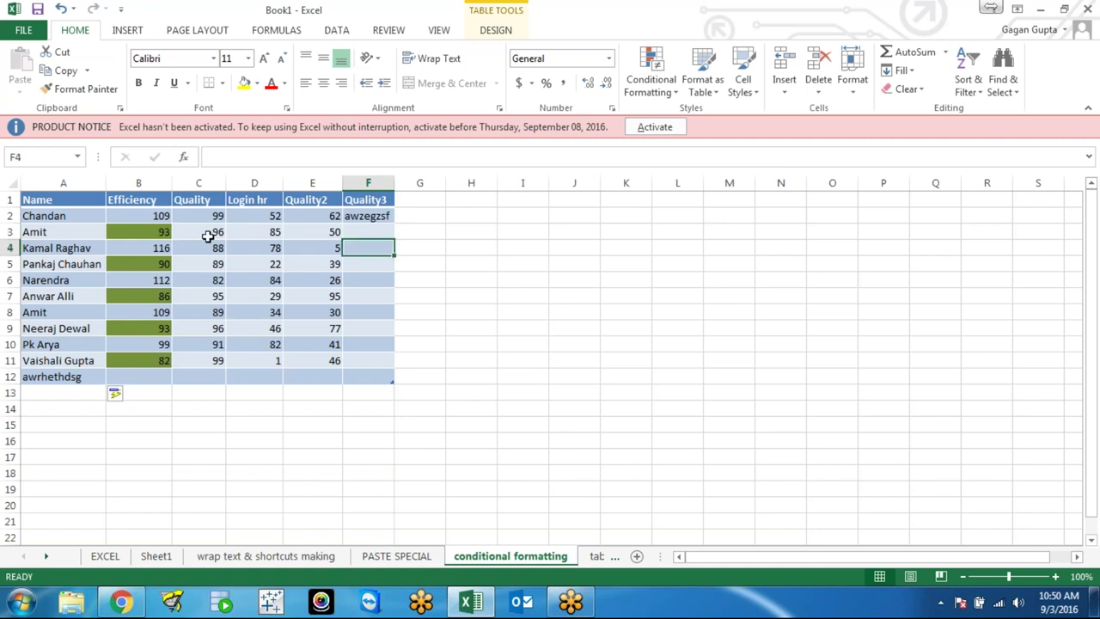
Convert Table1 to a normal range through Table > Convert to Range, confirming Yes
click(208, 236)
right_click(208, 236)
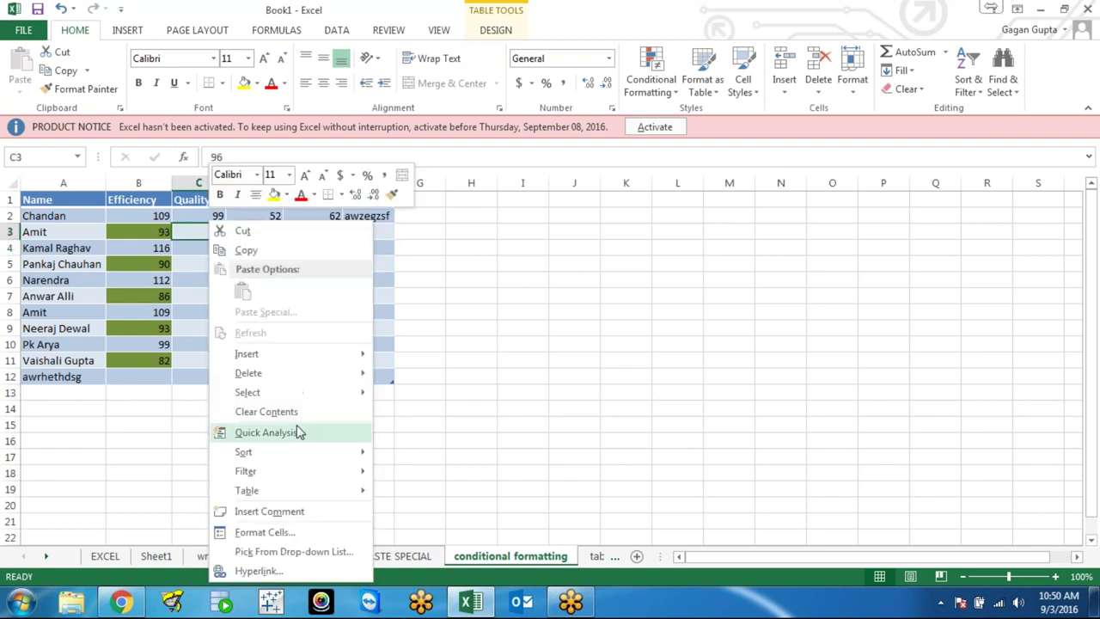
key(Escape)
click(138, 248)
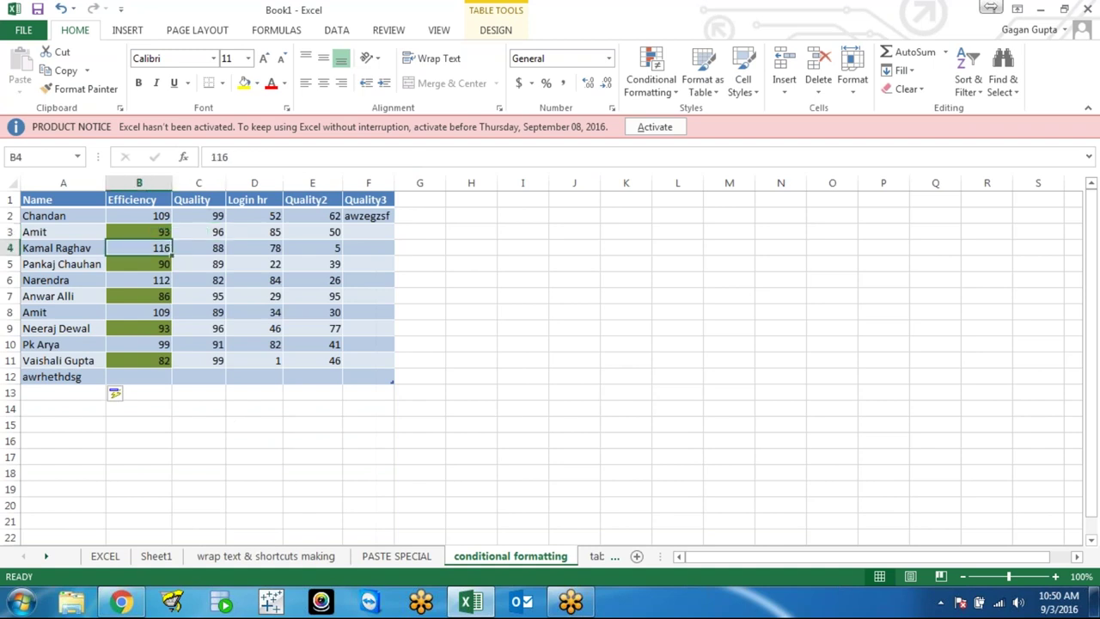
right_click(137, 247)
mouse_move(221, 470)
mouse_move(221, 490)
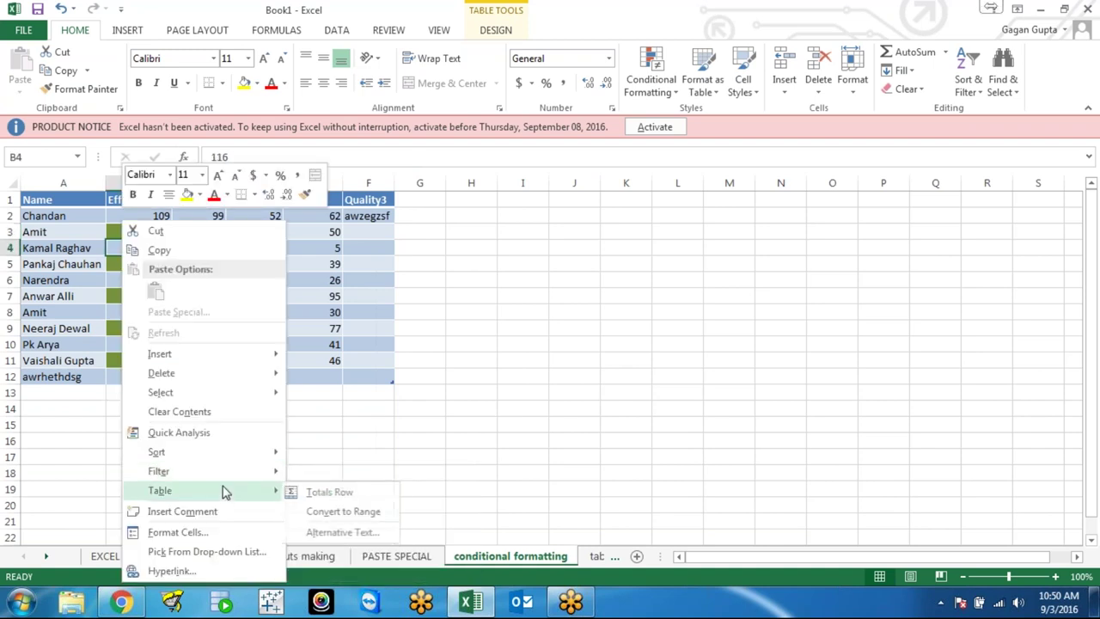
click(334, 511)
click(520, 340)
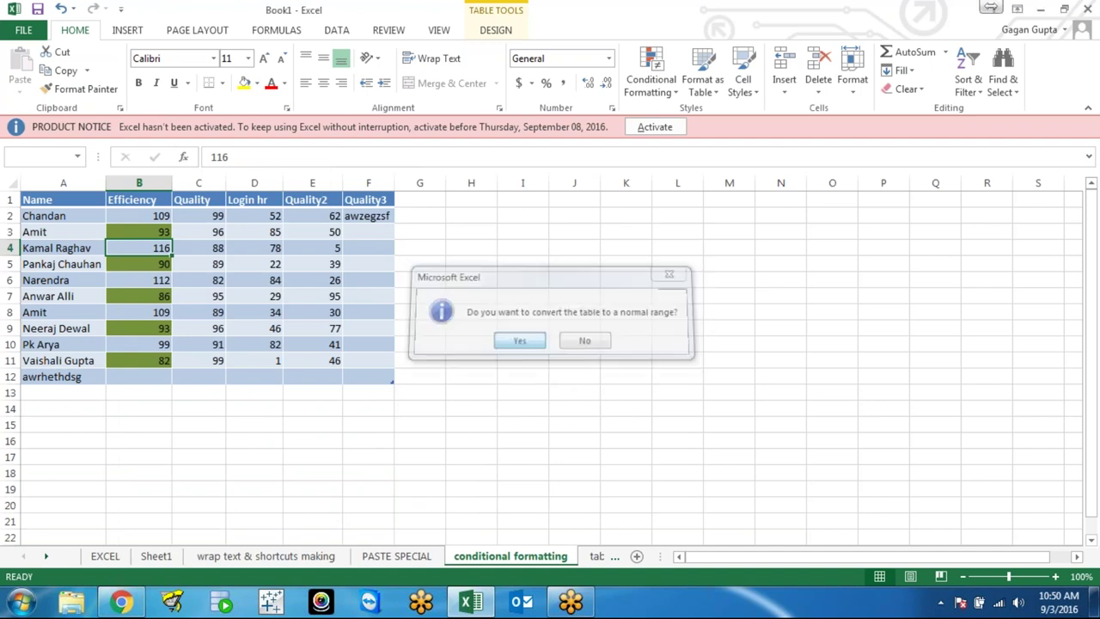
Type 'zfbgdxb' into F5, then move along row 12
click(199, 266)
click(312, 265)
click(370, 266)
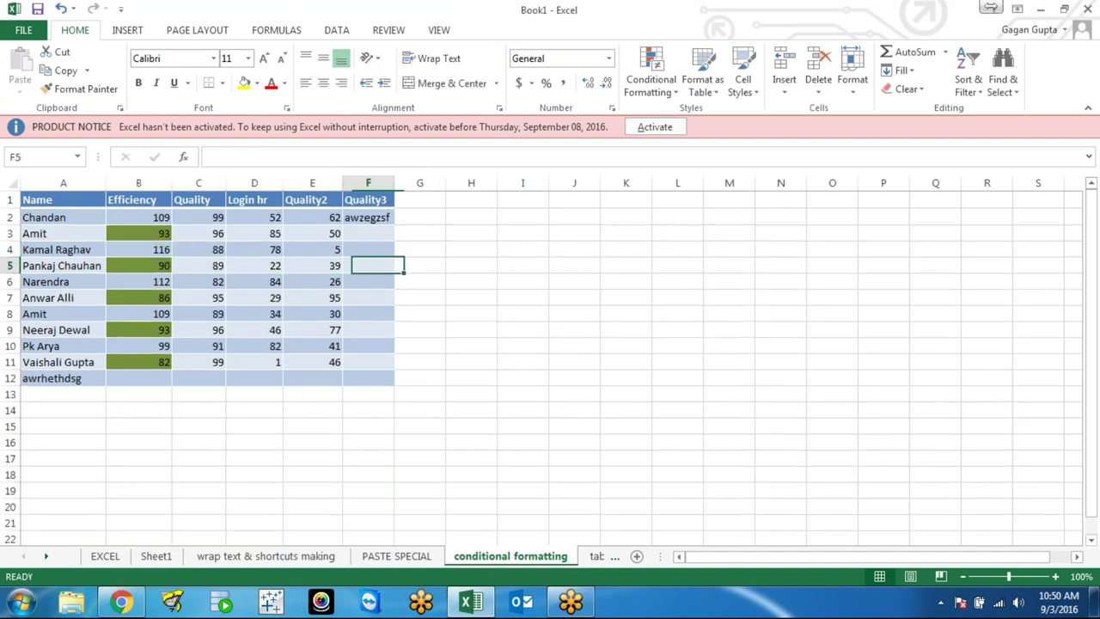
text(zfbgdxb)
key(Return)
key(Return)
key(Down)
key(Down)
key(Down)
key(Down)
key(Left)
key(Left)
key(Left)
key(Left)
key(Left)
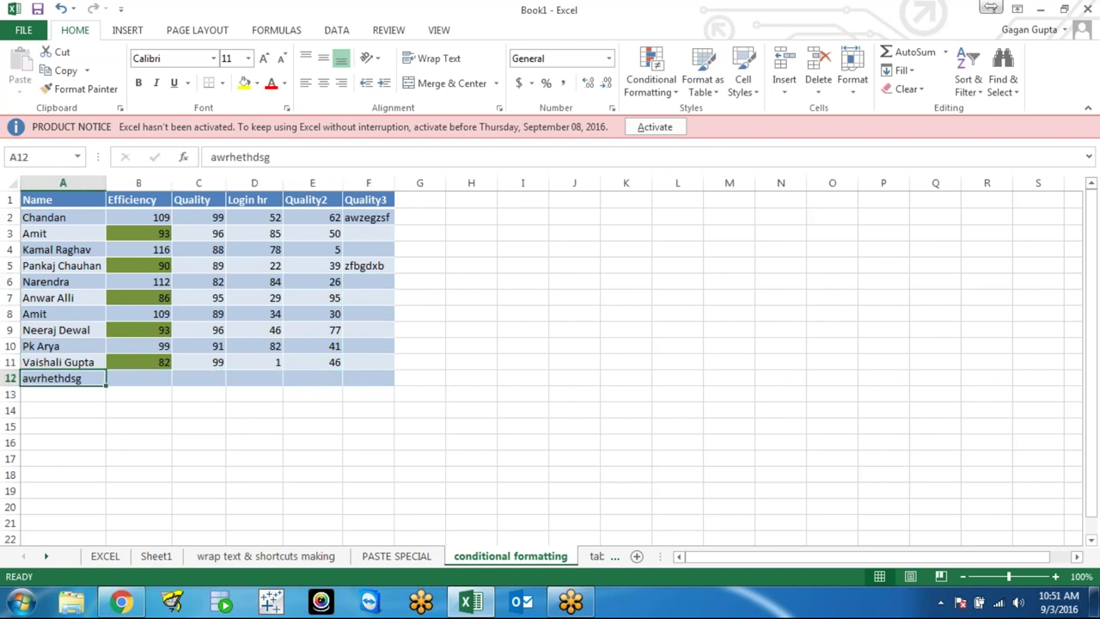
key(Right)
key(Right)
key(Right)
Turn A1:F12 back into a table with headers using Ctrl+T
click(198, 268)
double_click(198, 269)
key(Escape)
key(ctrl+t)
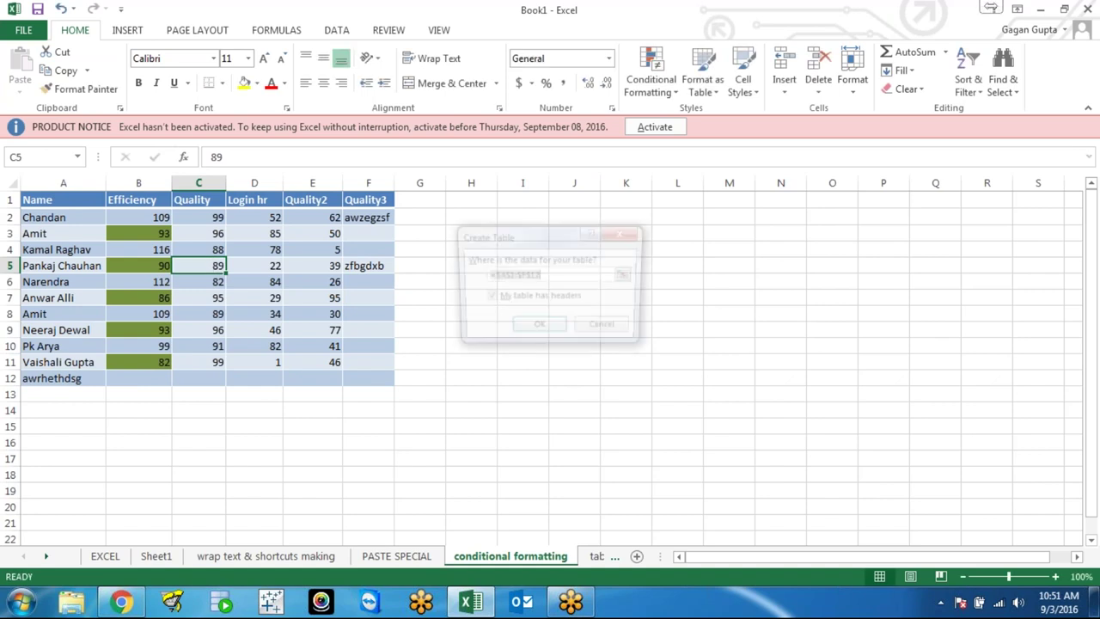
key(Return)
click(240, 346)
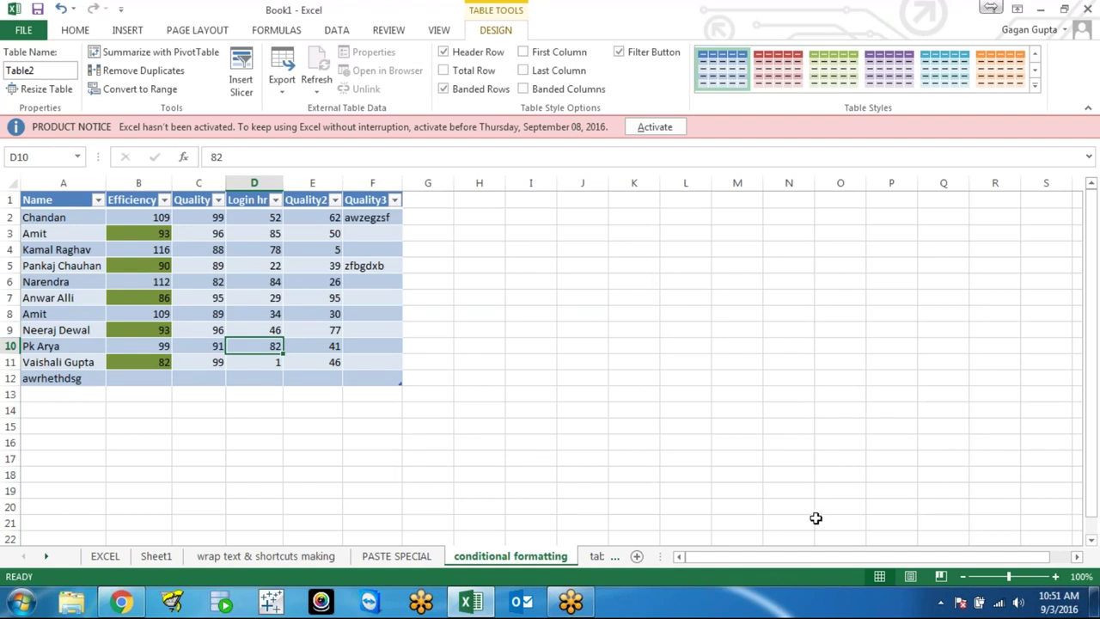
Zoom in on the new table, then zoom back out to 110%
click(1055, 576)
ctrl+scroll(636, 503, up, 5)
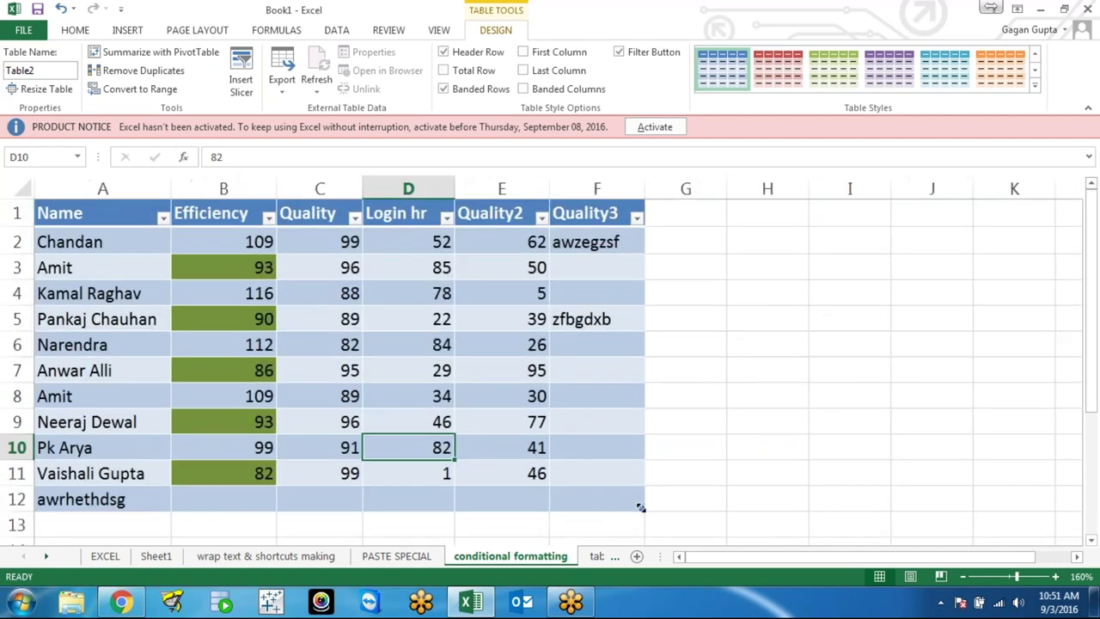
click(690, 474)
key(Down)
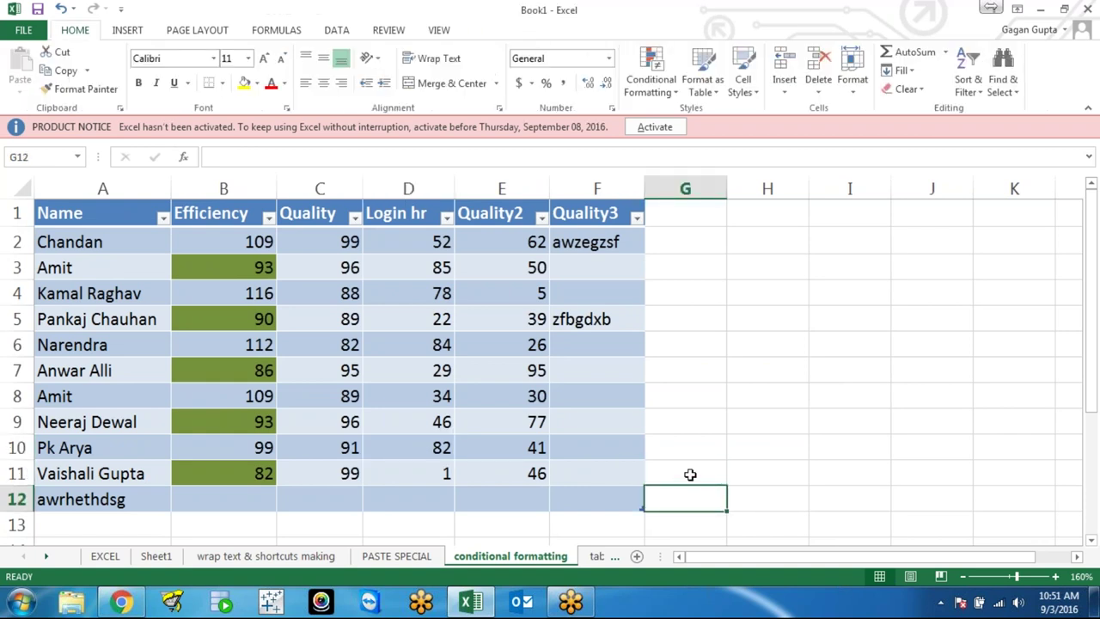
key(Down)
key(Down)
key(Down)
key(Down)
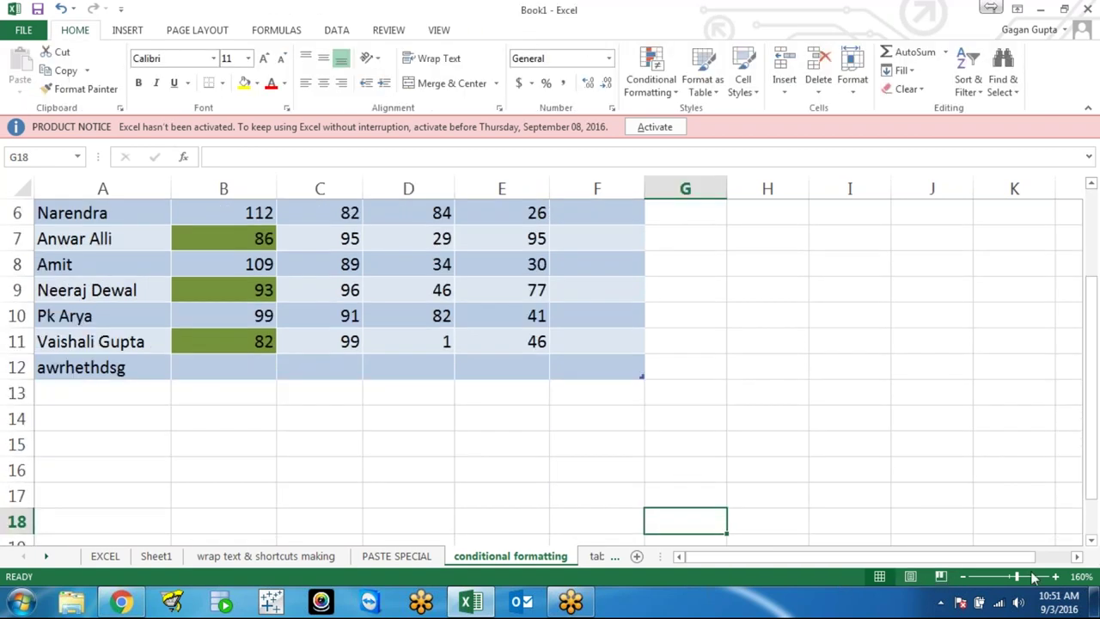
click(962, 577)
click(963, 576)
click(962, 577)
click(963, 577)
click(962, 577)
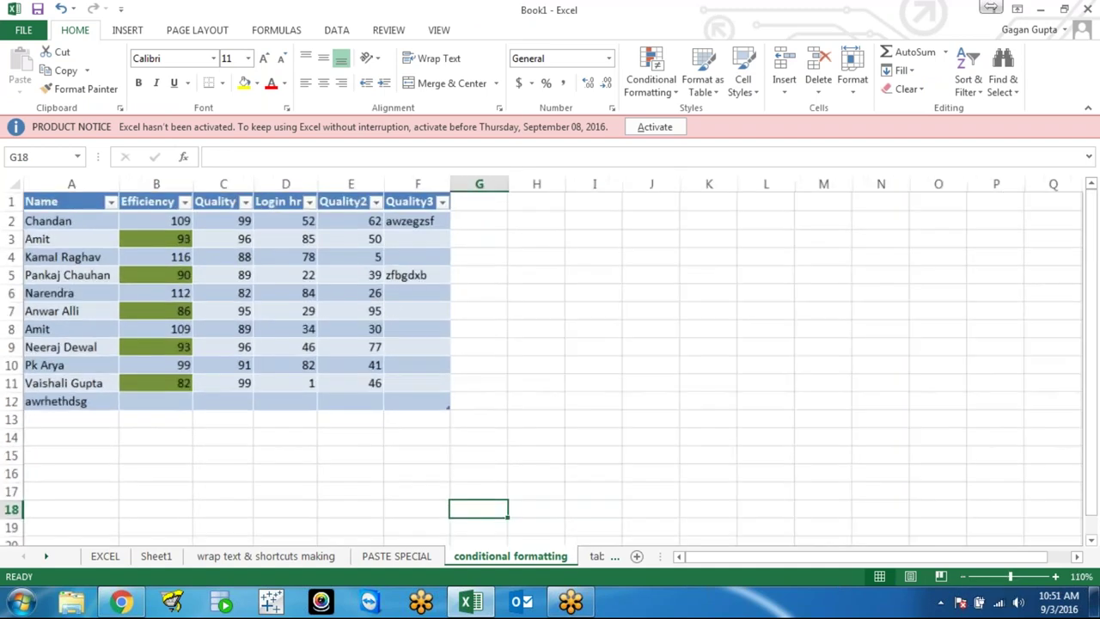
click(696, 361)
click(693, 330)
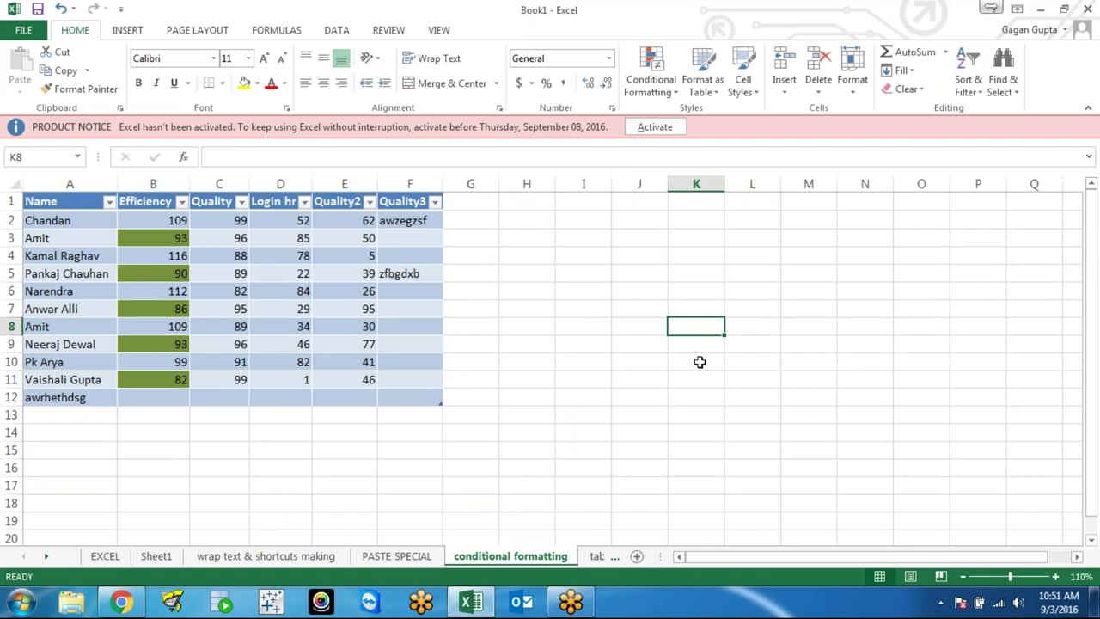
click(699, 362)
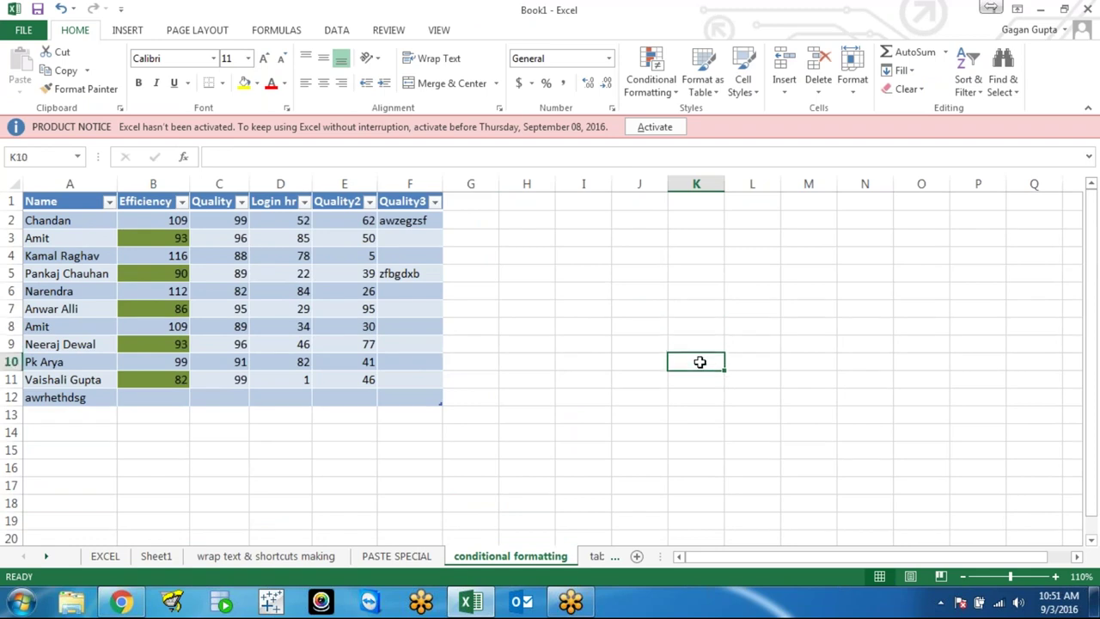
Browse Cell Styles and a new style's Fill settings, then cancel without changes
click(755, 97)
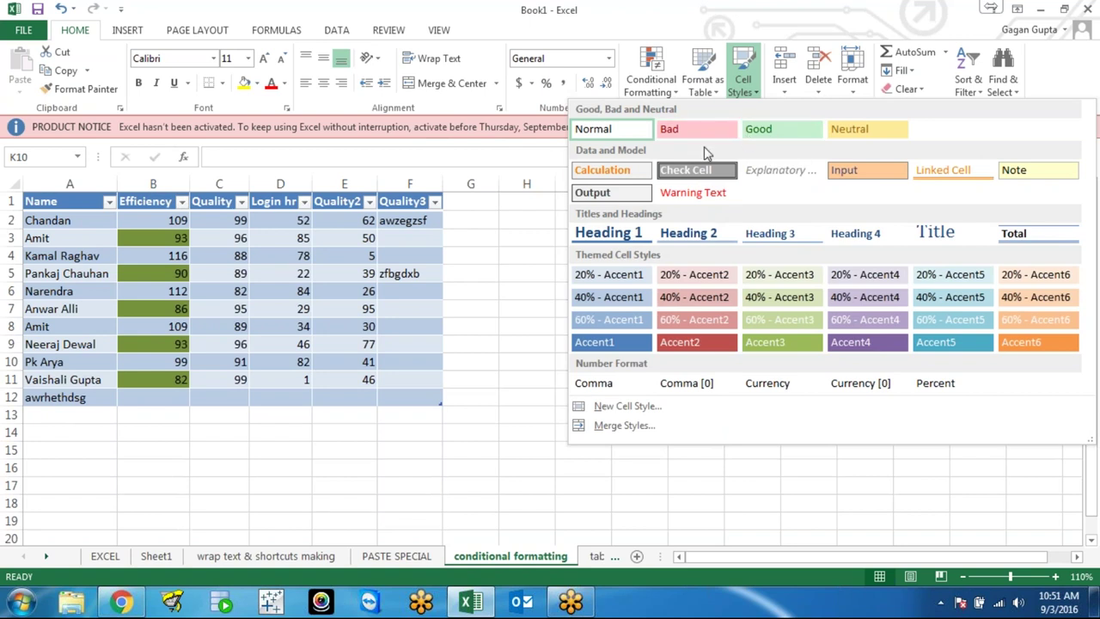
click(493, 322)
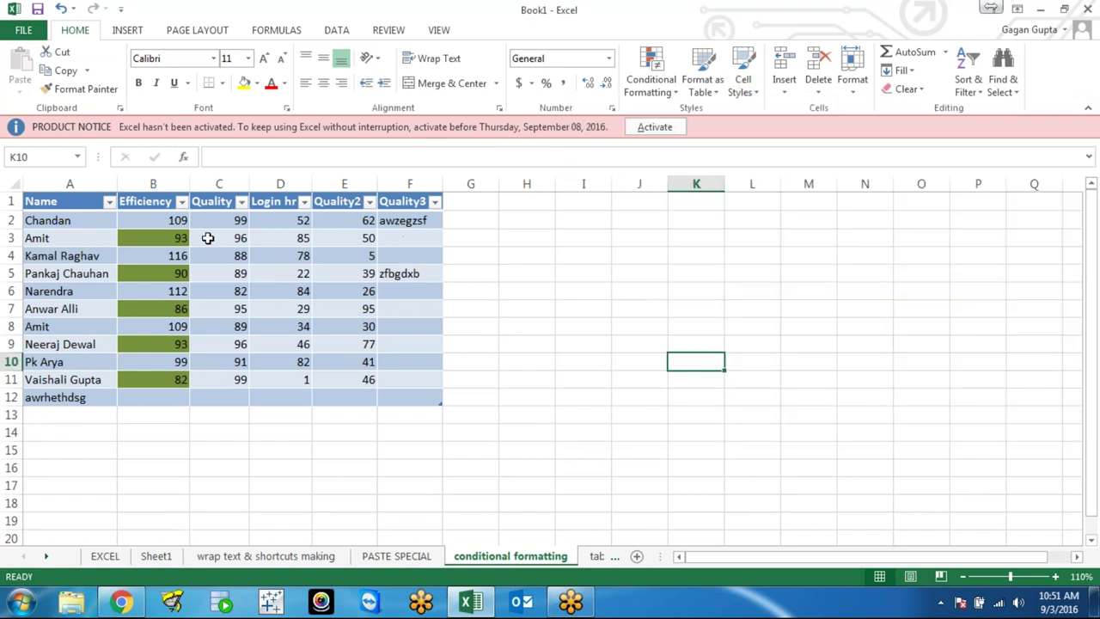
drag(207, 239, 257, 238)
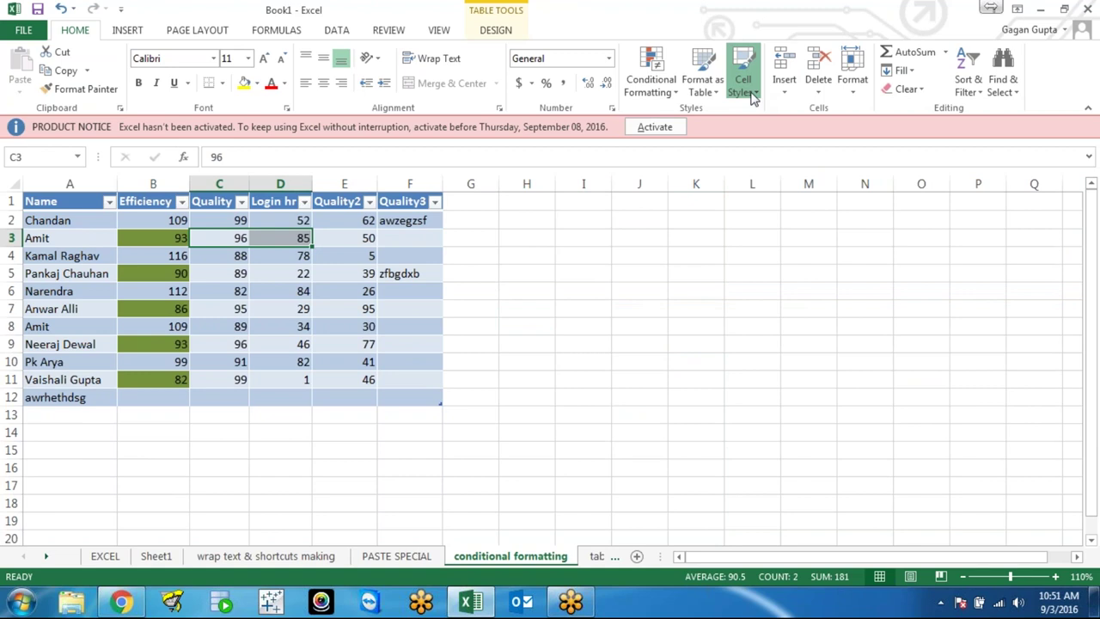
click(752, 94)
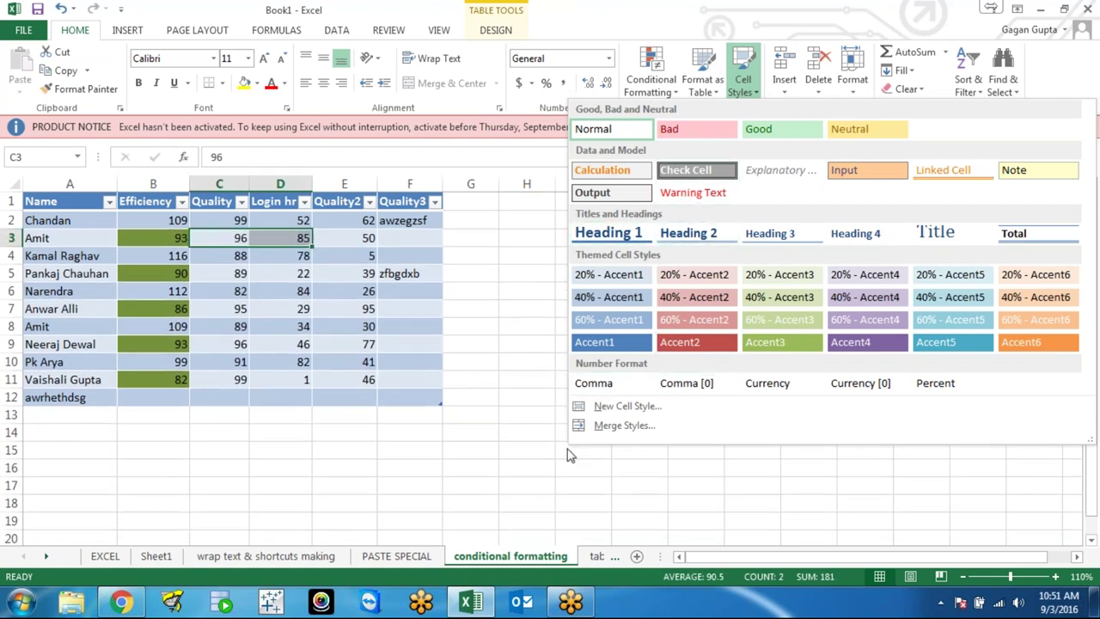
click(627, 406)
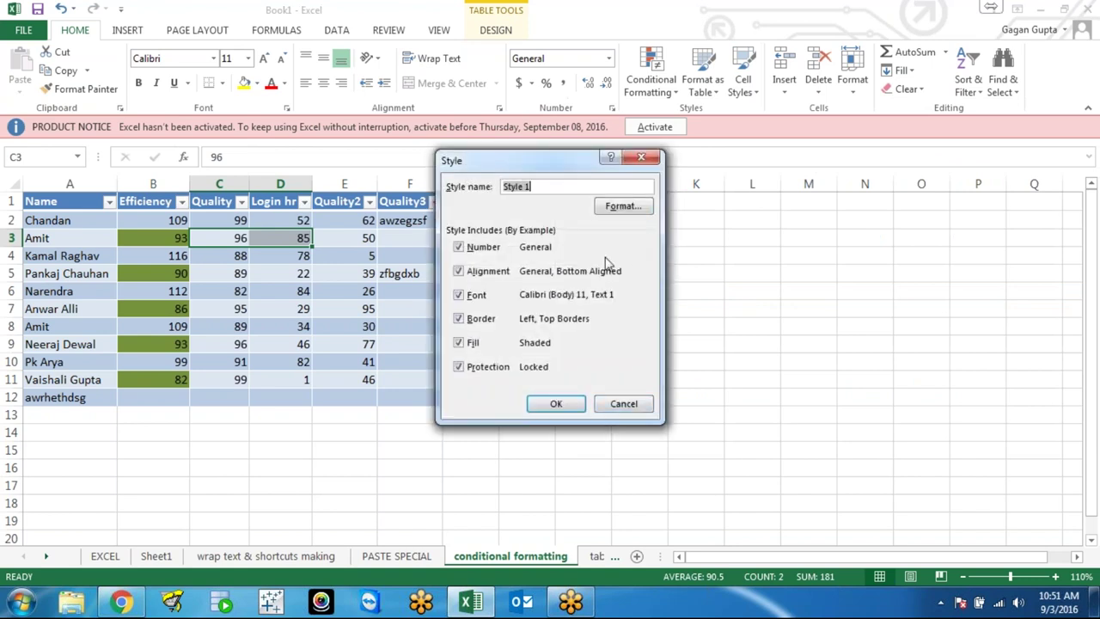
click(623, 211)
click(623, 211)
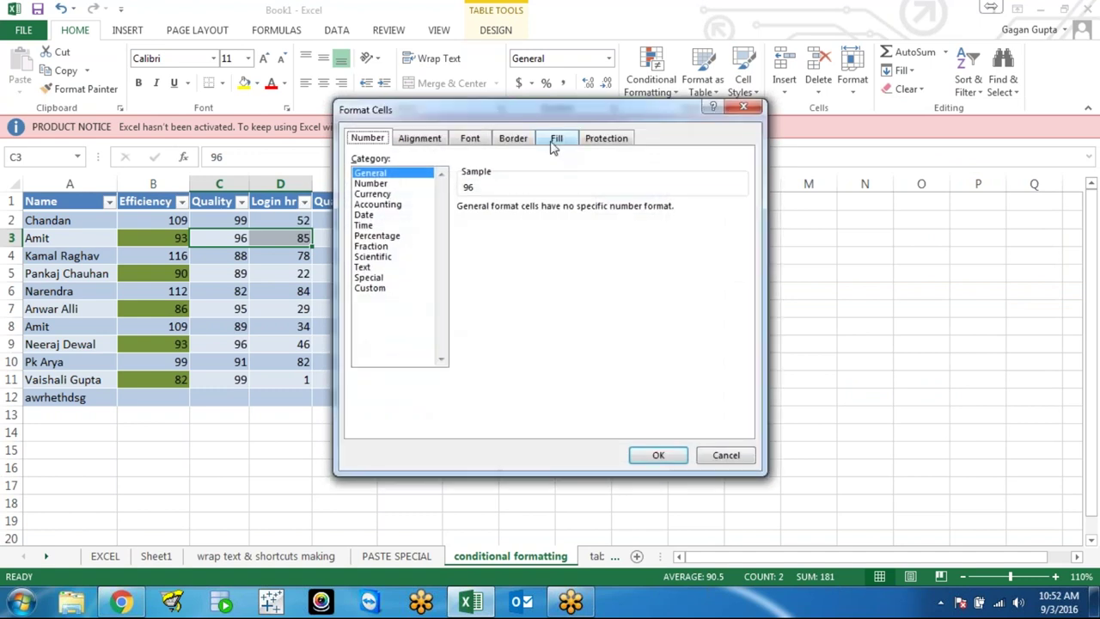
click(556, 139)
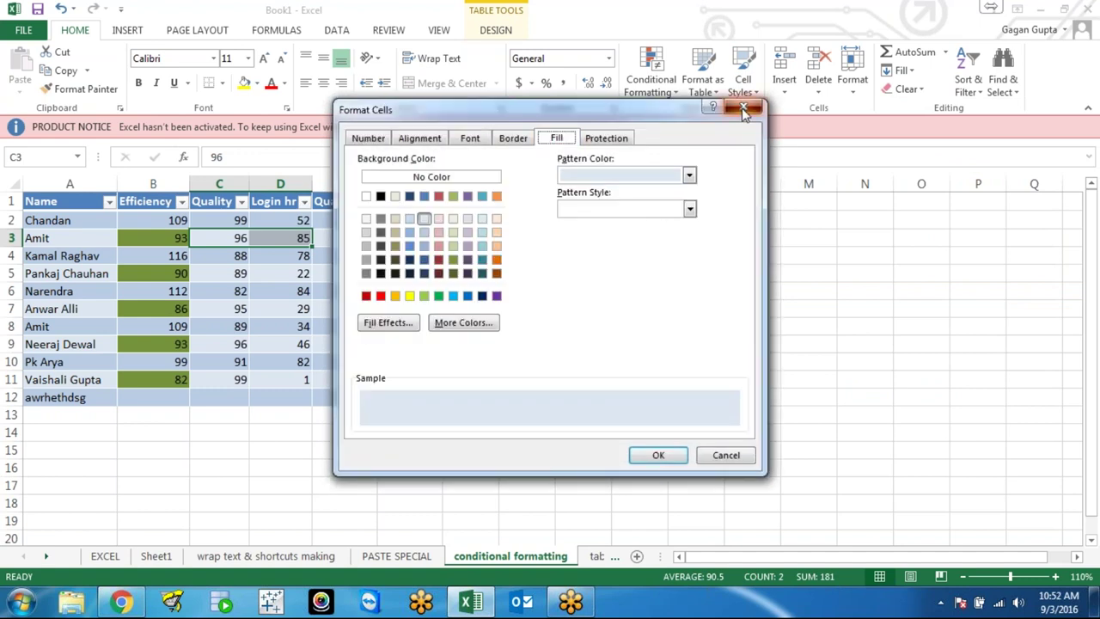
click(744, 112)
click(639, 162)
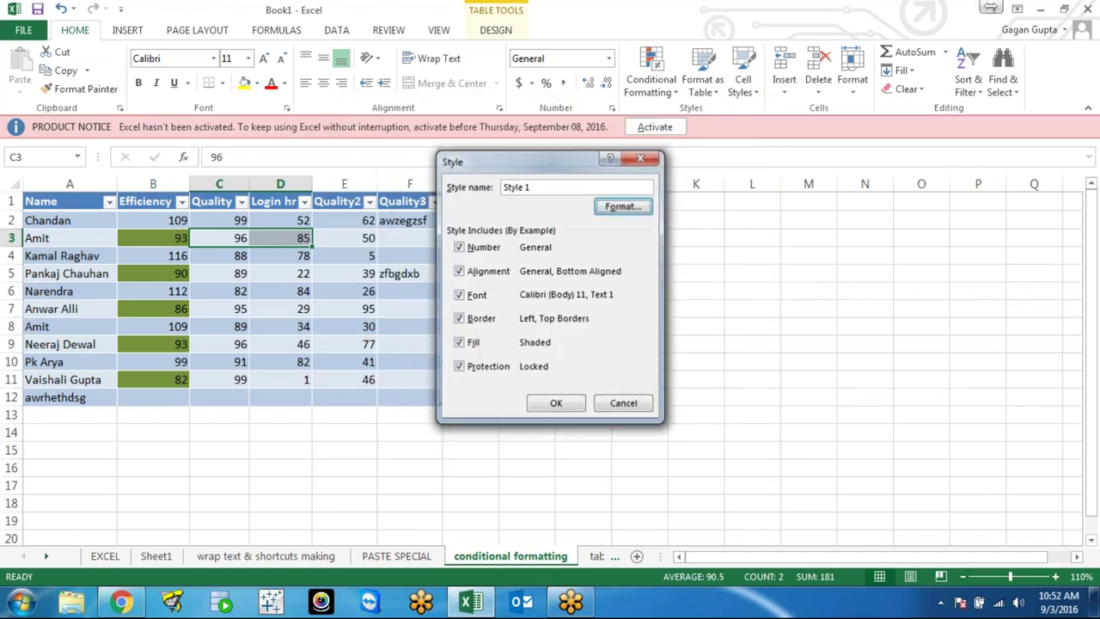
Select L4 and show the Insert choices for cells, rows, columns or sheet
click(758, 96)
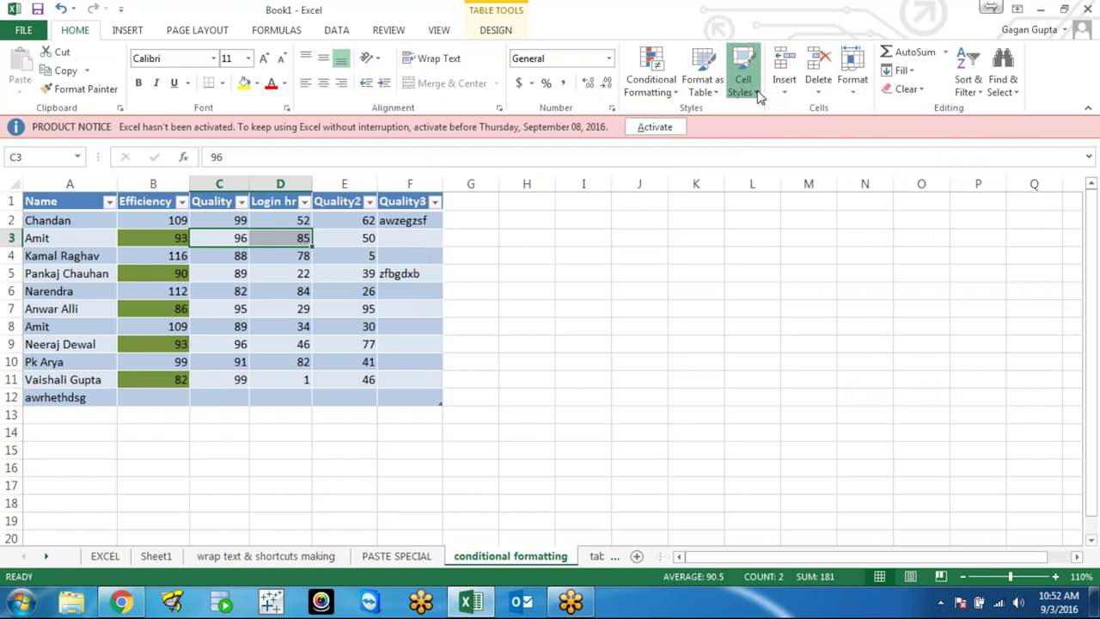
click(503, 258)
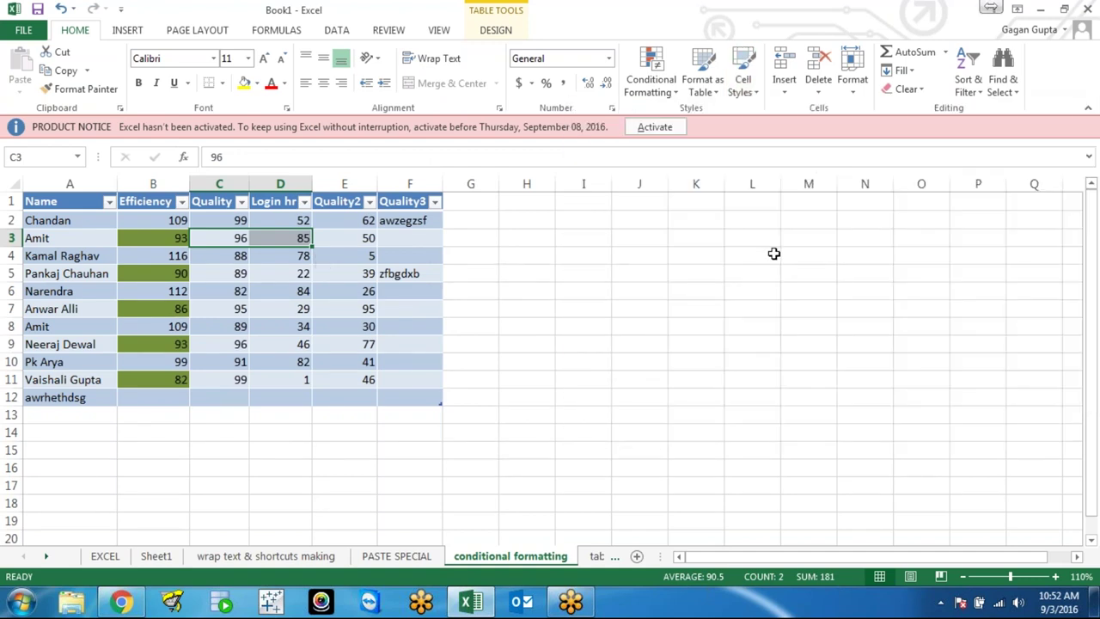
click(773, 254)
click(784, 90)
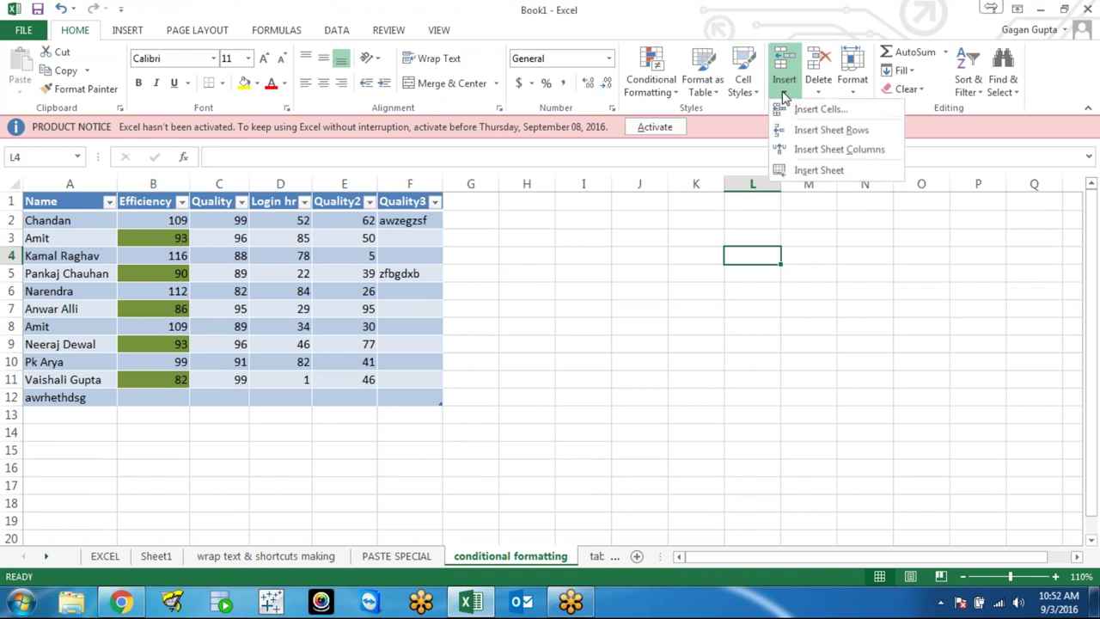
click(543, 341)
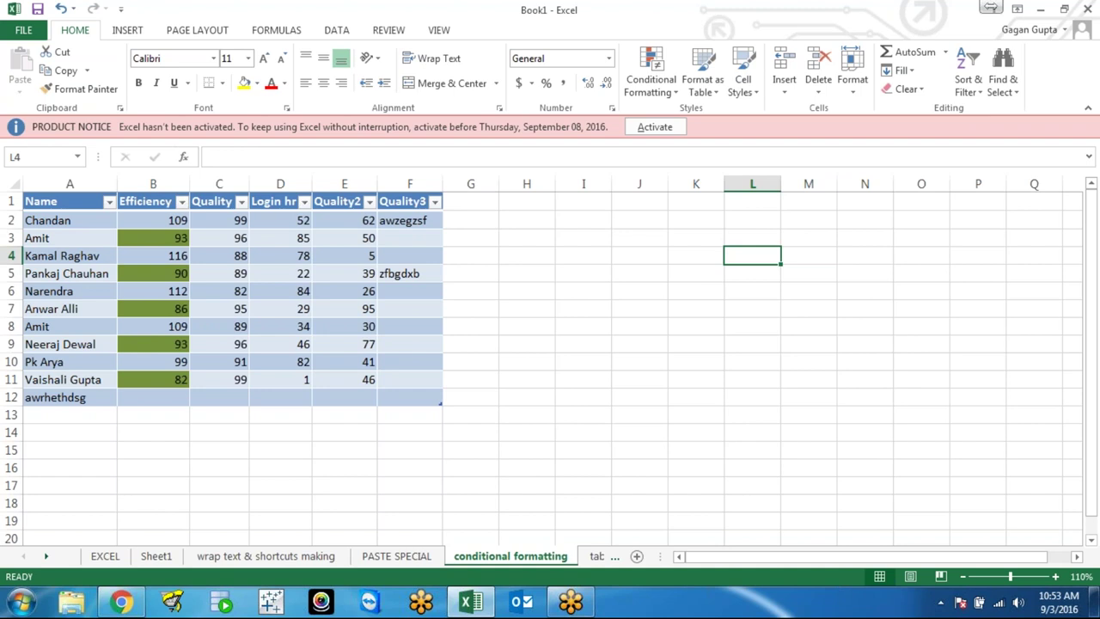
click(567, 314)
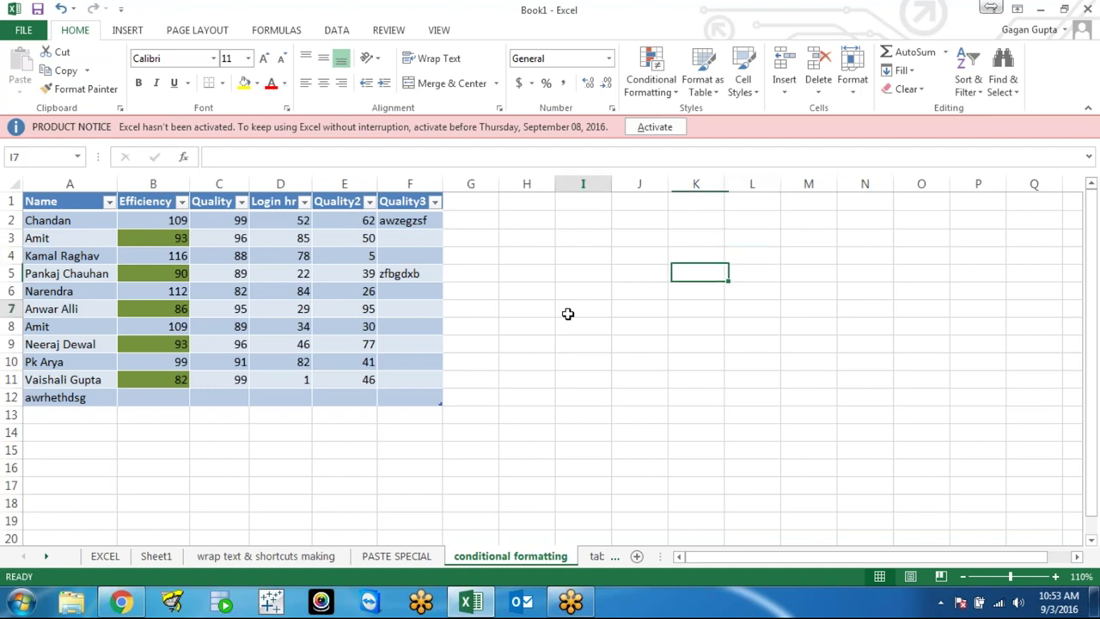
click(785, 86)
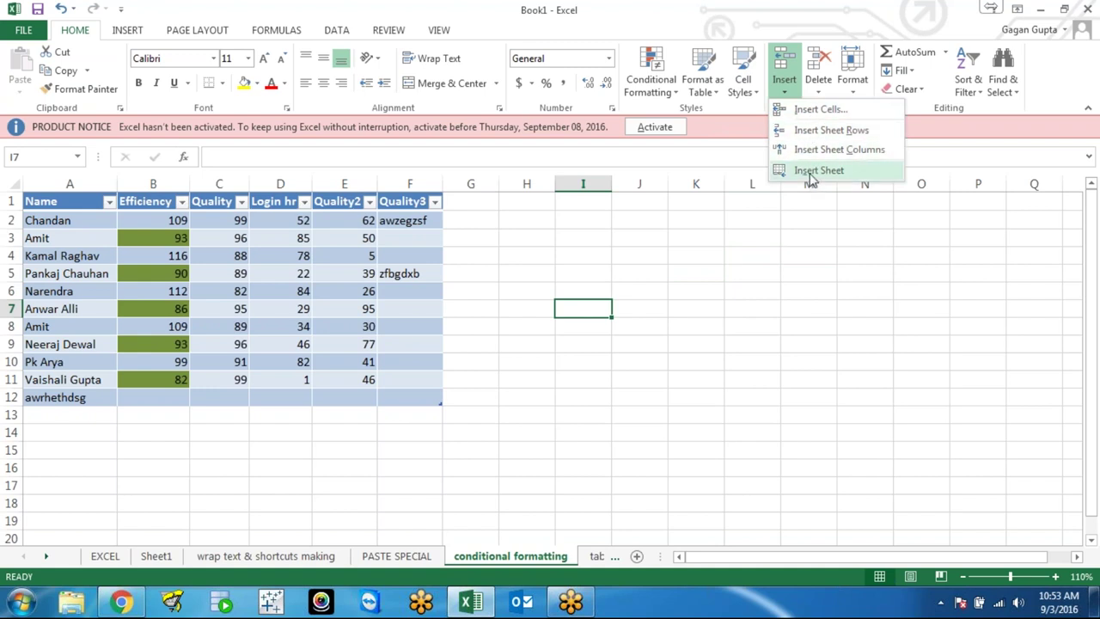
click(712, 268)
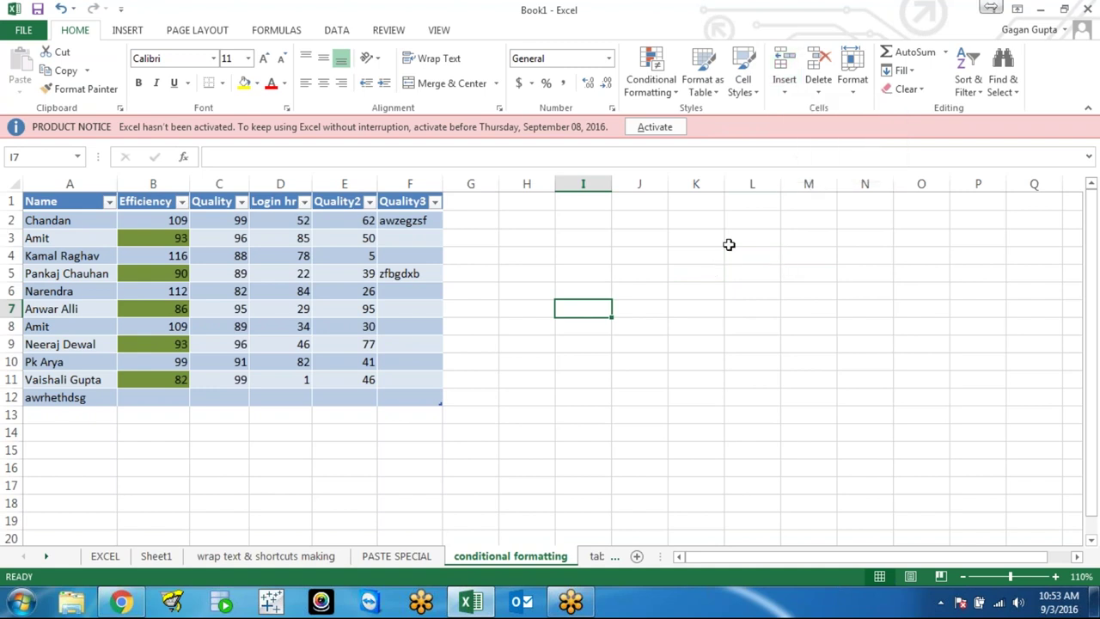
click(784, 95)
click(783, 90)
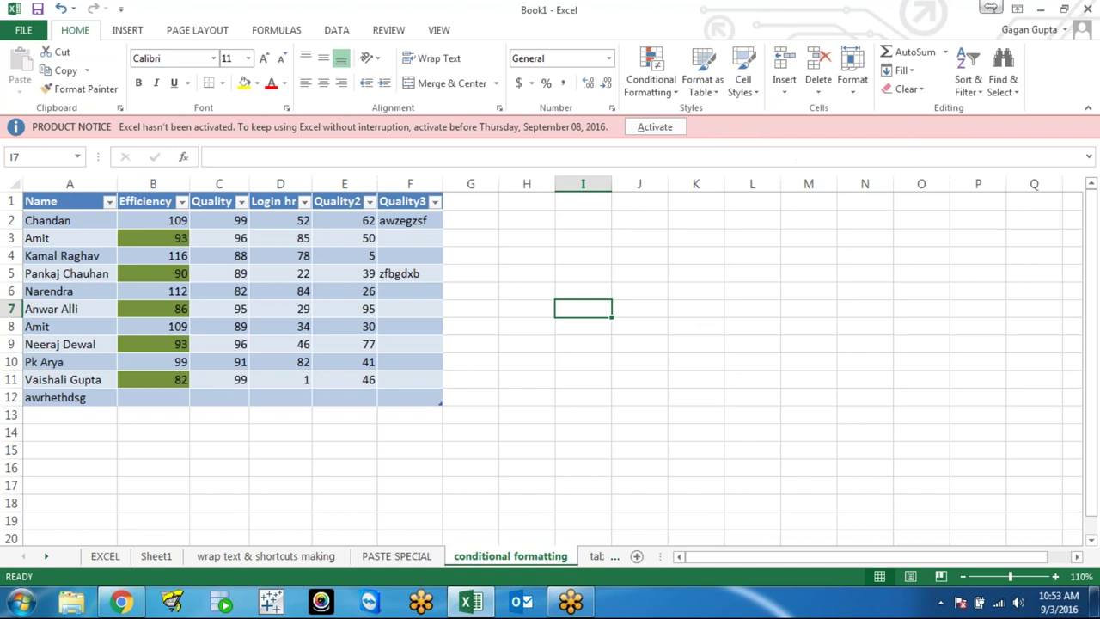
click(221, 385)
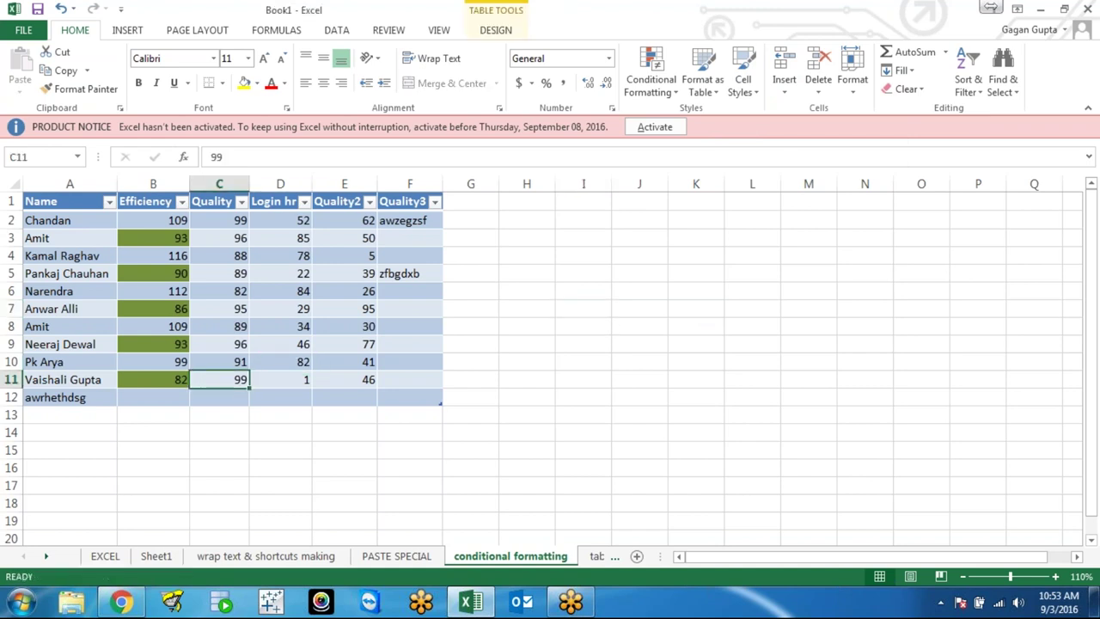
click(198, 342)
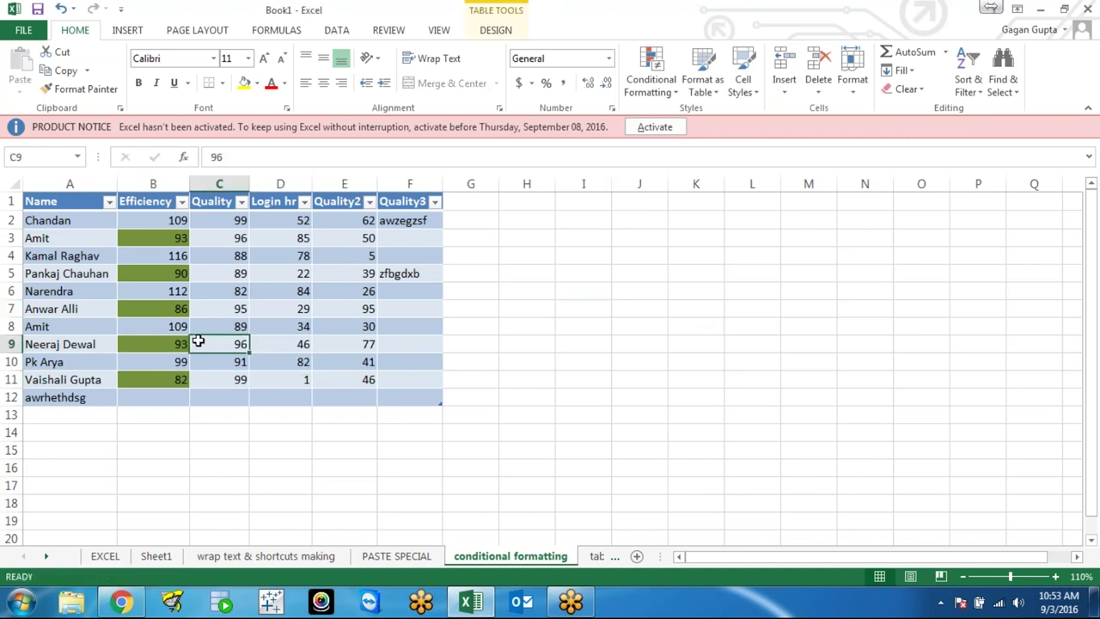
Convert Table2 to a normal range through Table > Convert to Range, confirming Yes
right_click(198, 344)
mouse_move(295, 490)
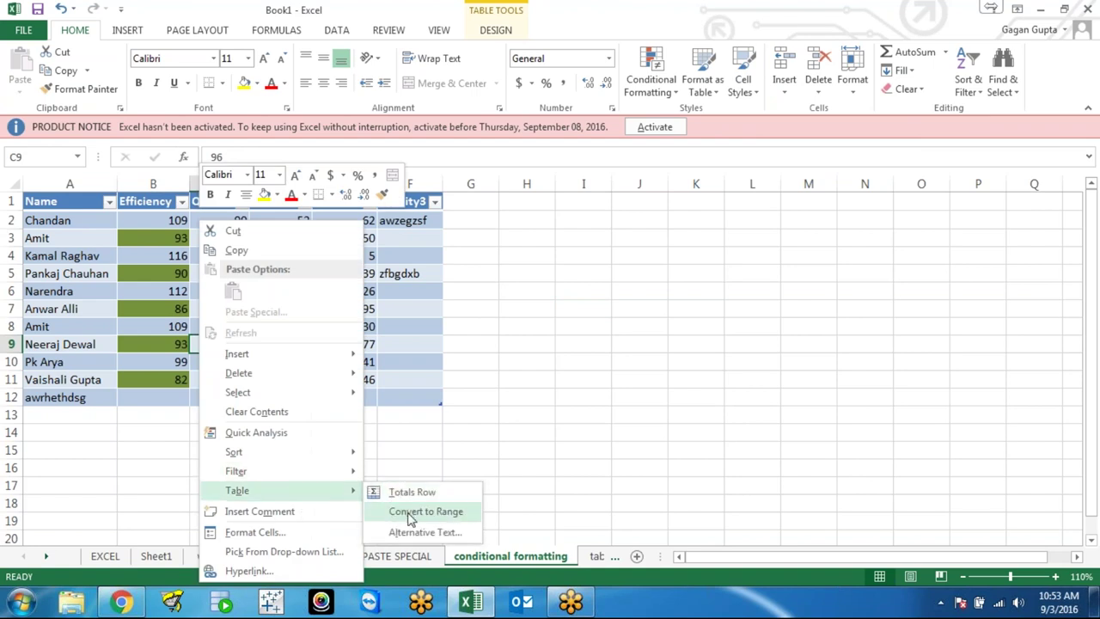
click(409, 514)
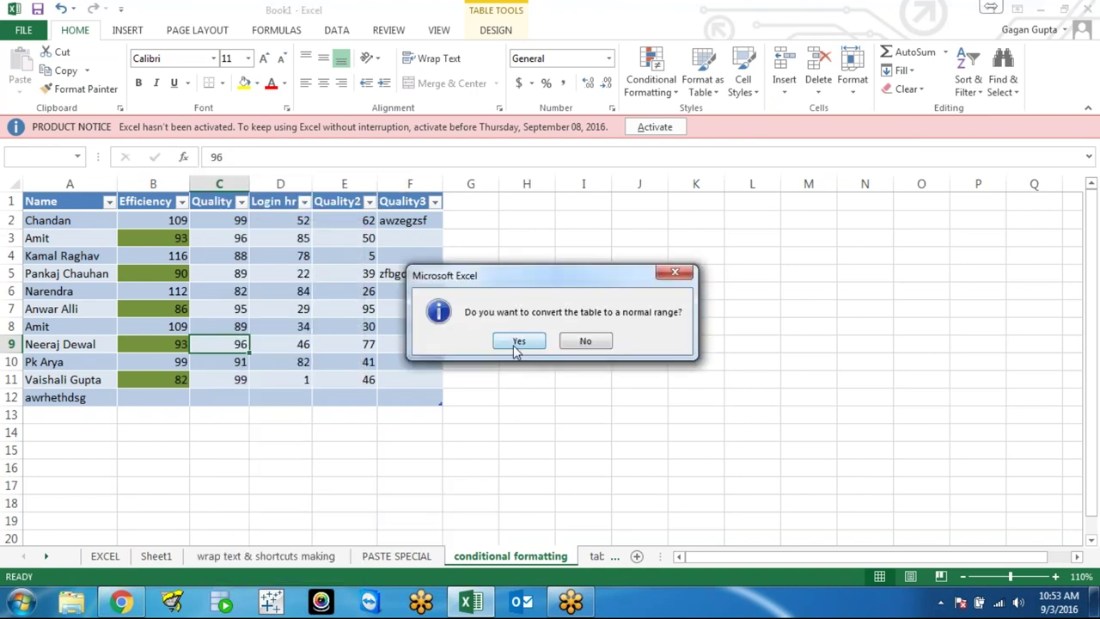
click(520, 341)
Select all of row 8 from cell C8
click(215, 359)
click(215, 328)
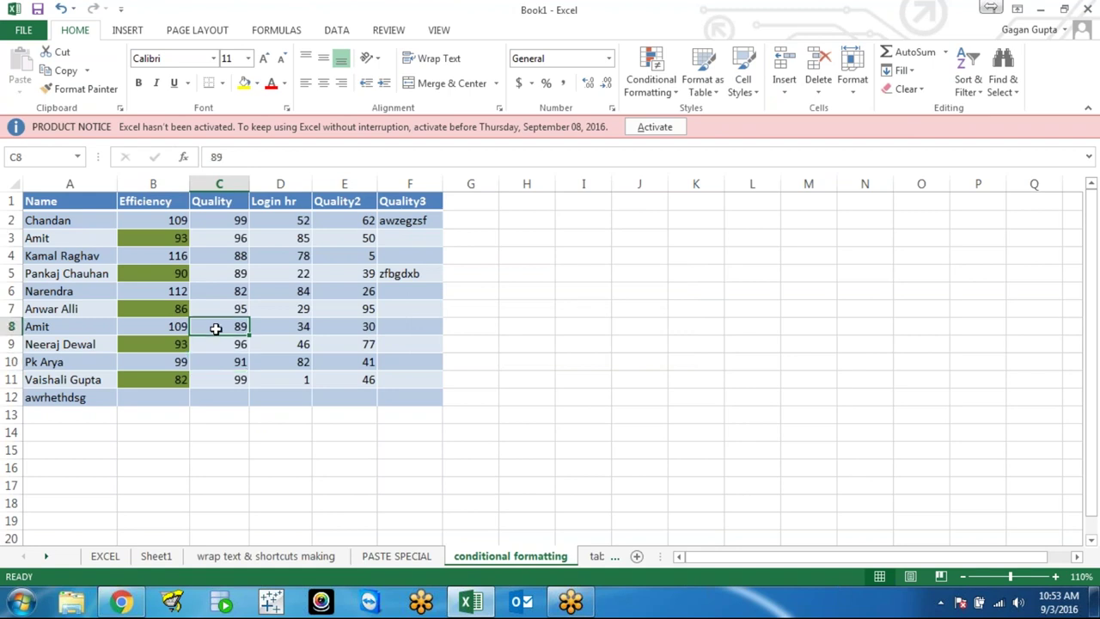
key(shift+space)
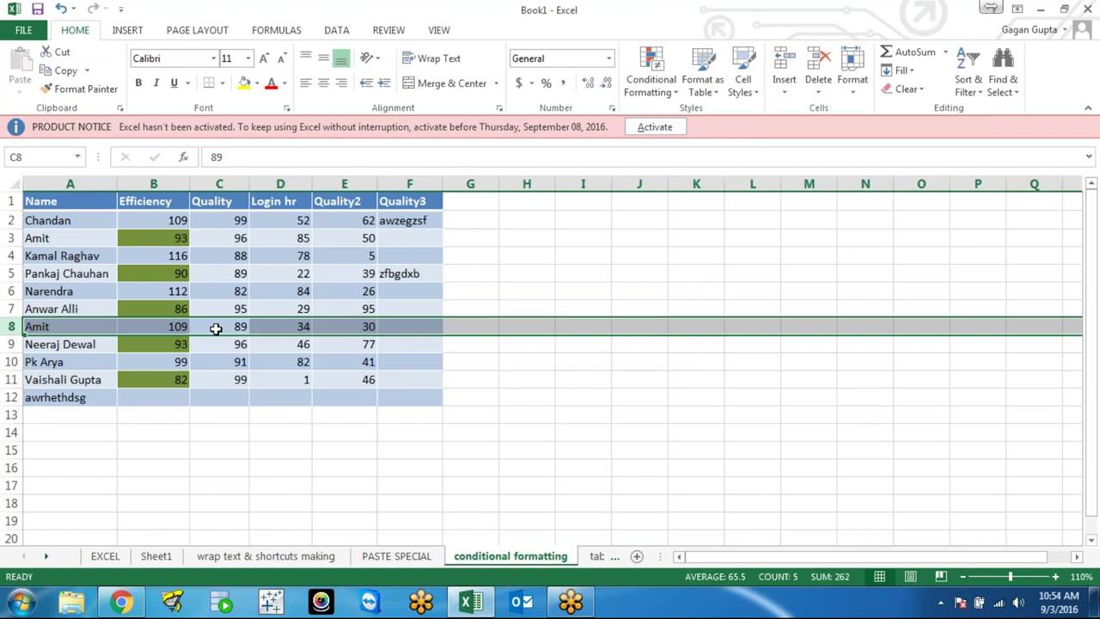
Move between C8 and C9 and select all of row 9
click(216, 328)
key(Down)
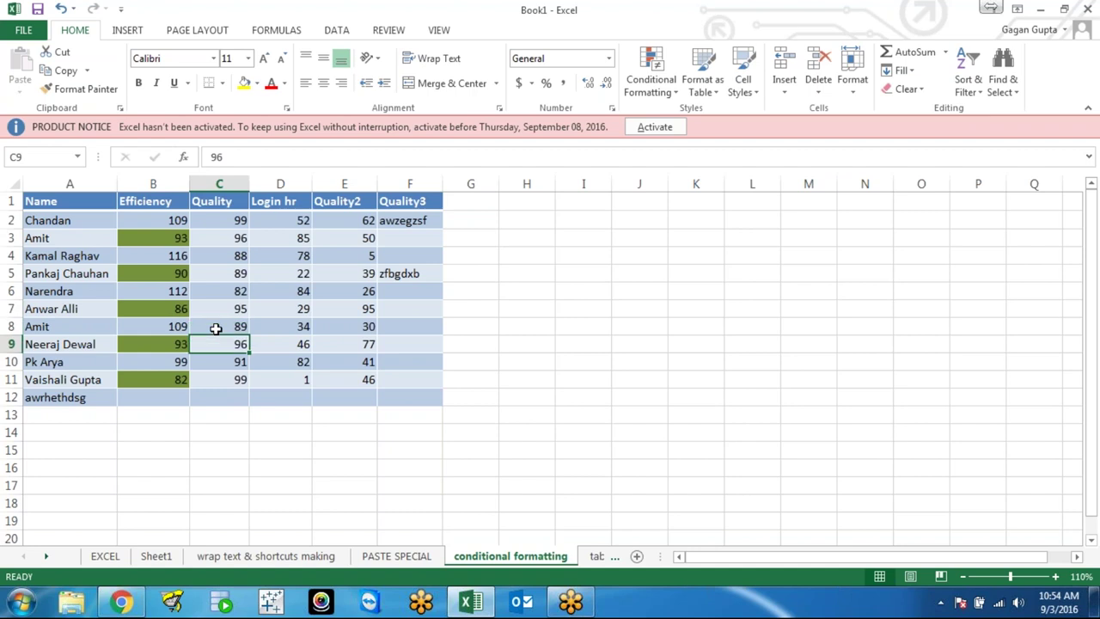
click(216, 328)
key(Up)
key(shift+space)
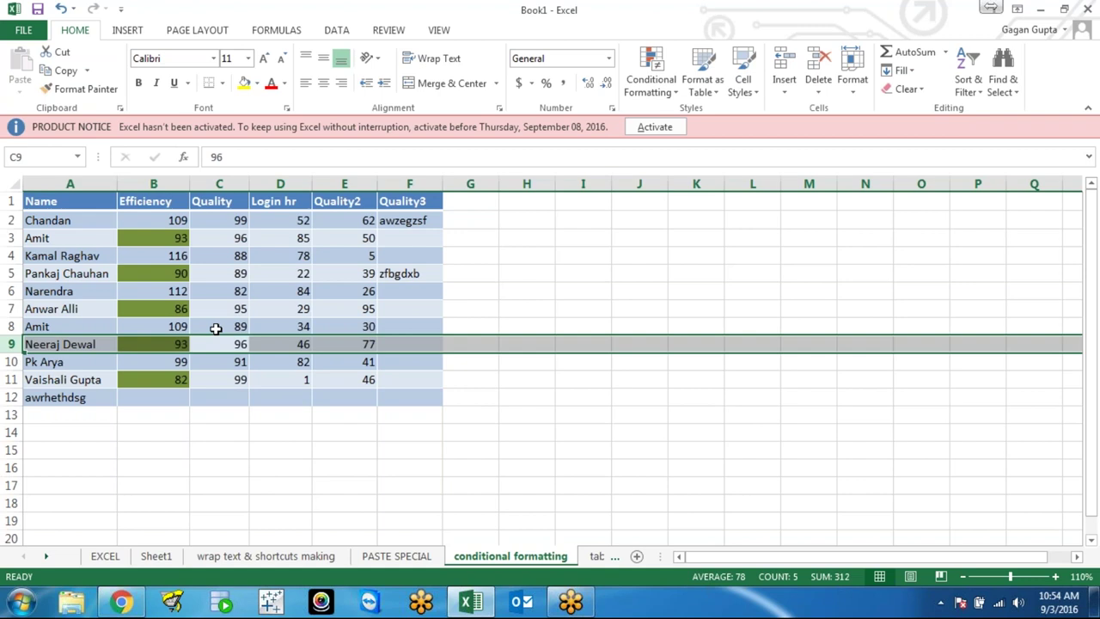
Step the active cell up and down between C8 and C10
key(Up)
key(Down)
key(Down)
key(Up)
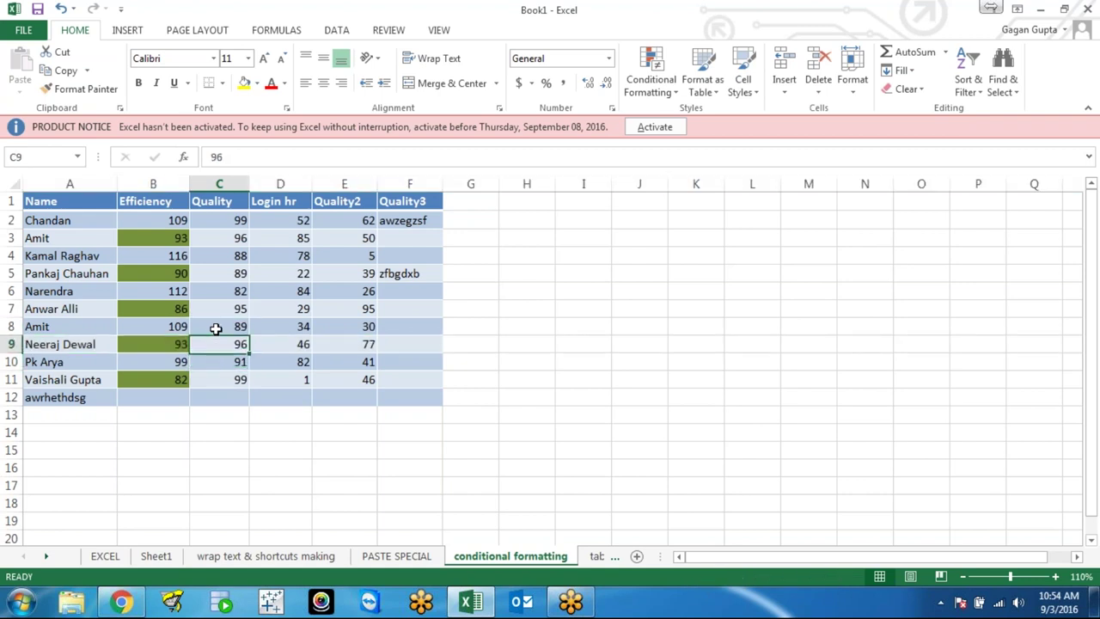
key(Up)
key(Down)
key(Down)
key(Up)
key(Up)
key(Down)
key(Down)
key(Up)
key(Up)
key(Down)
key(Down)
key(Up)
key(Up)
key(Down)
key(Down)
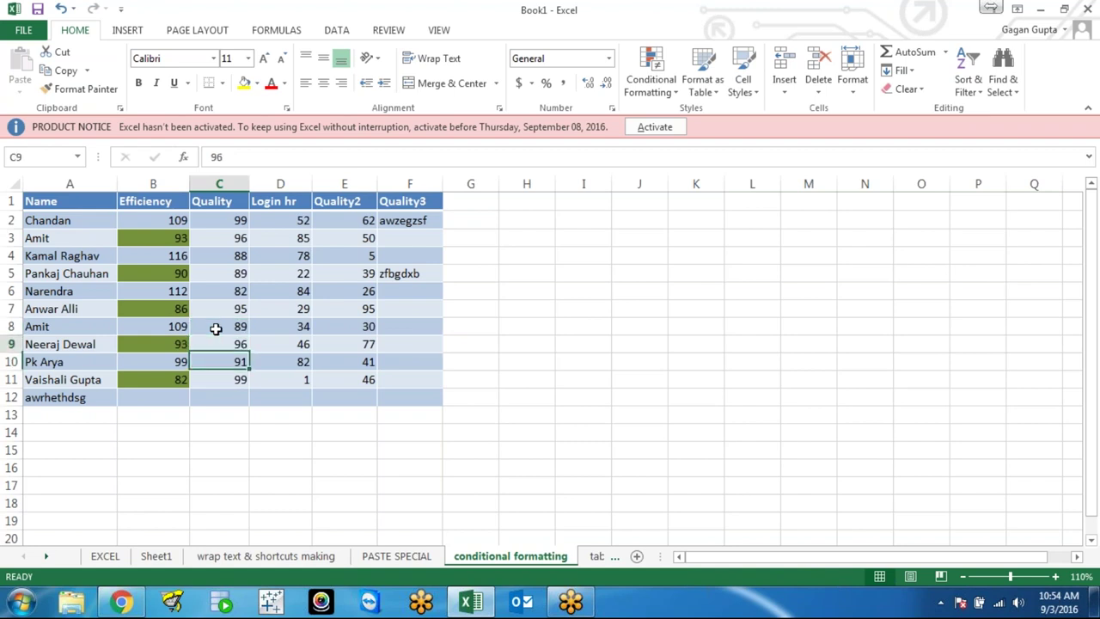
key(Up)
key(Up)
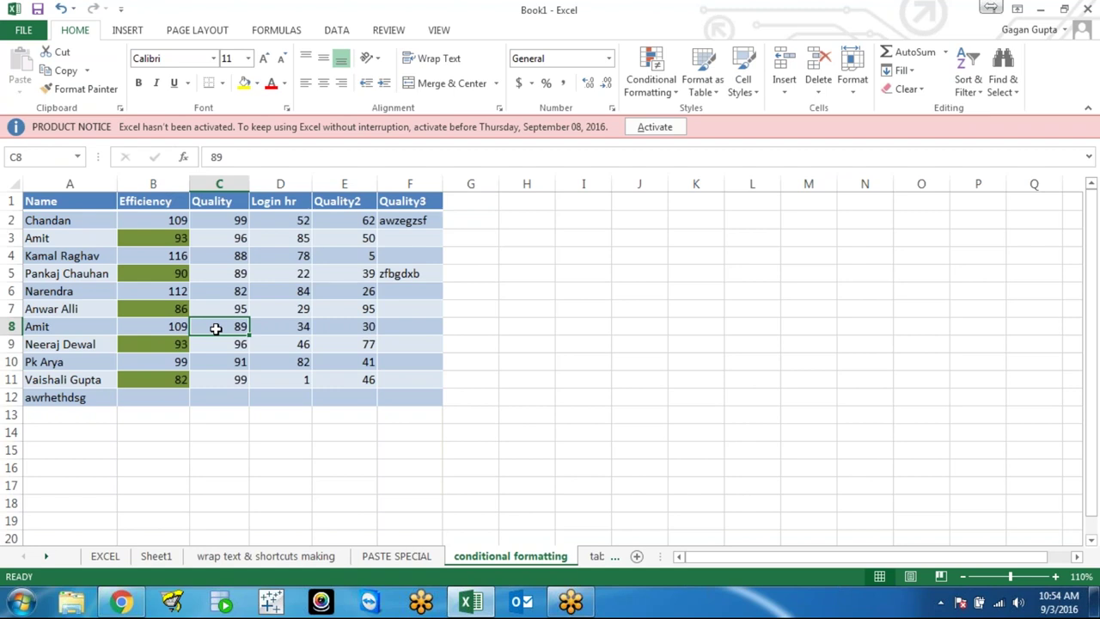
key(shift+space)
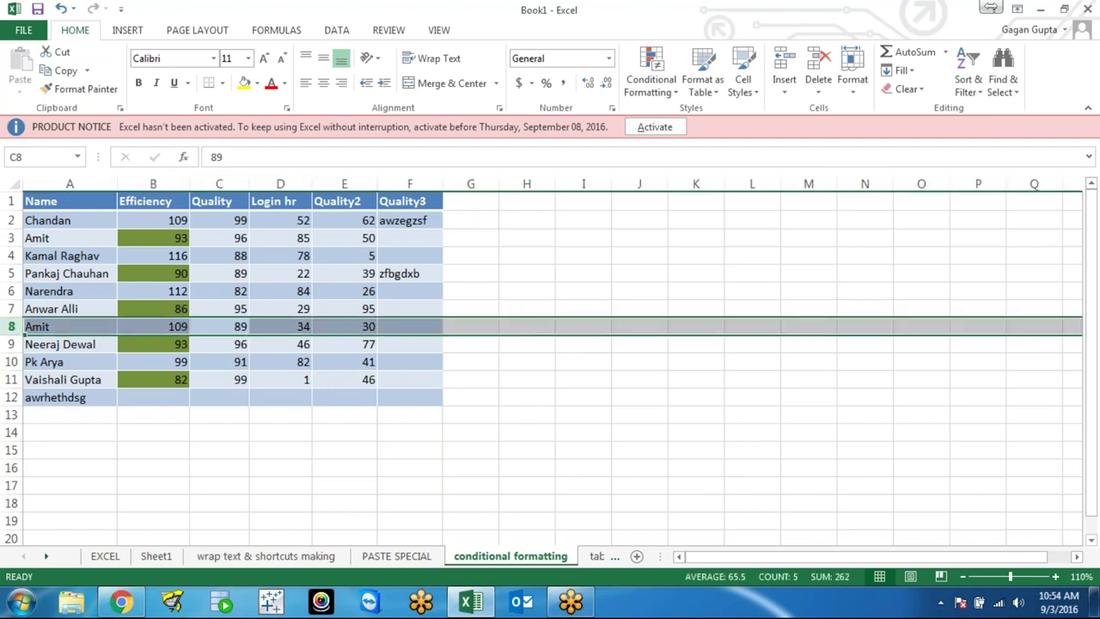
key(ctrl+shift+plus)
key(ctrl+z)
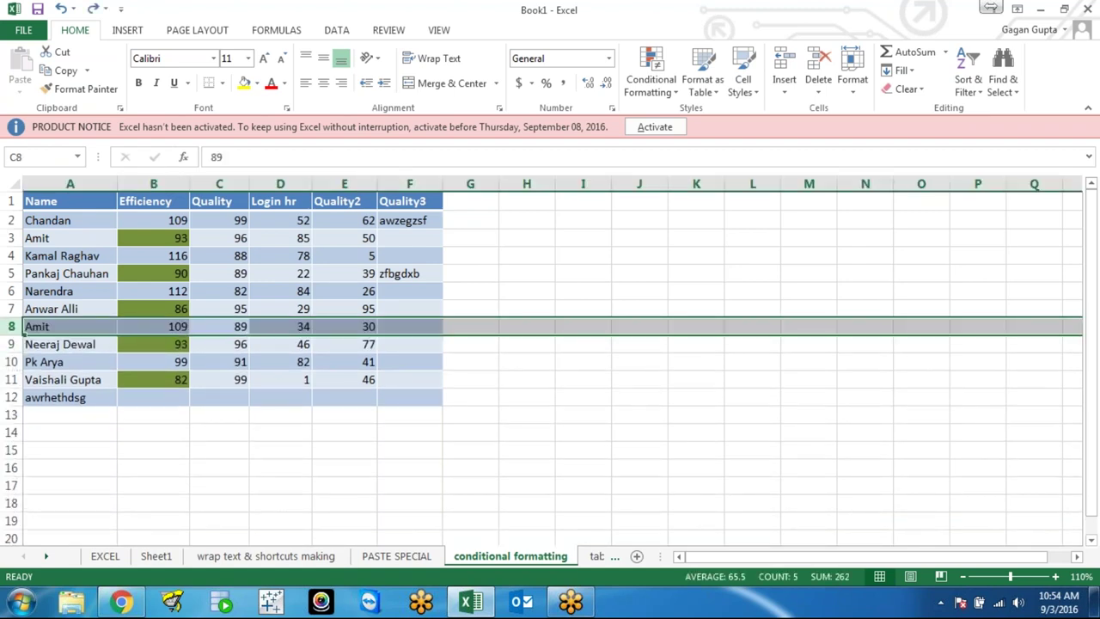
key(ctrl+y)
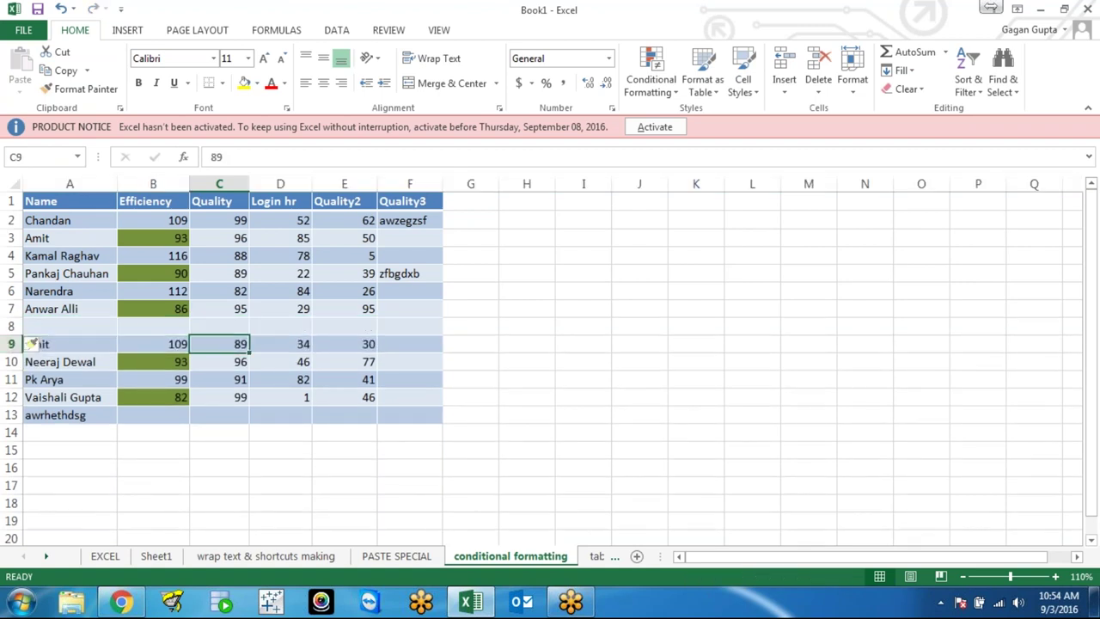
key(shift+space)
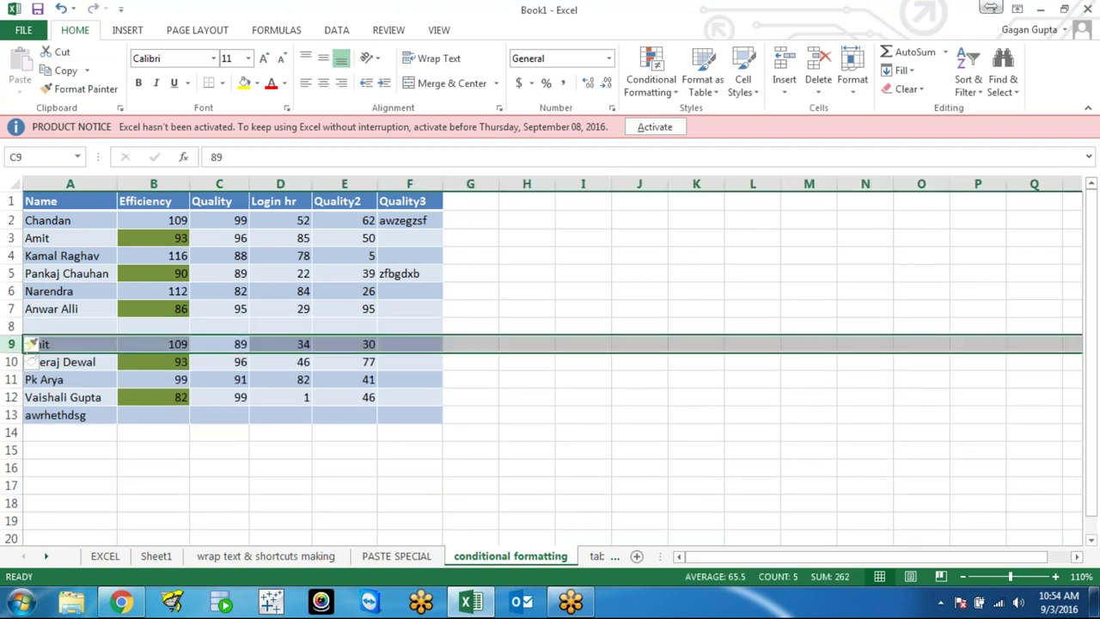
key(ctrl+shift+plus)
key(Down)
key(Up)
key(Up)
key(shift+space)
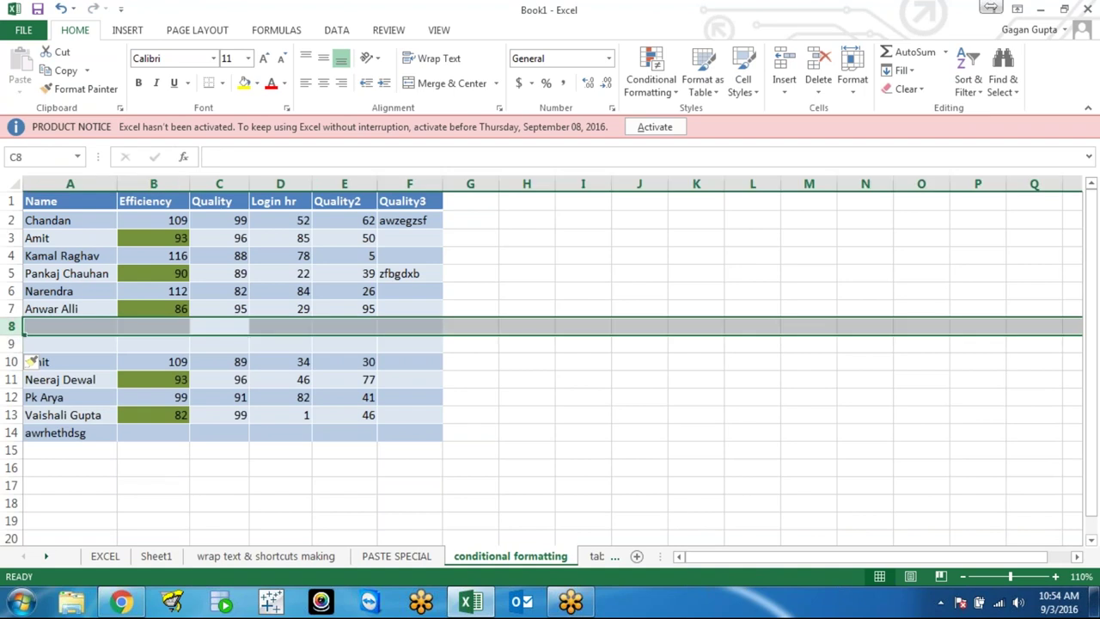
key(ctrl+minus)
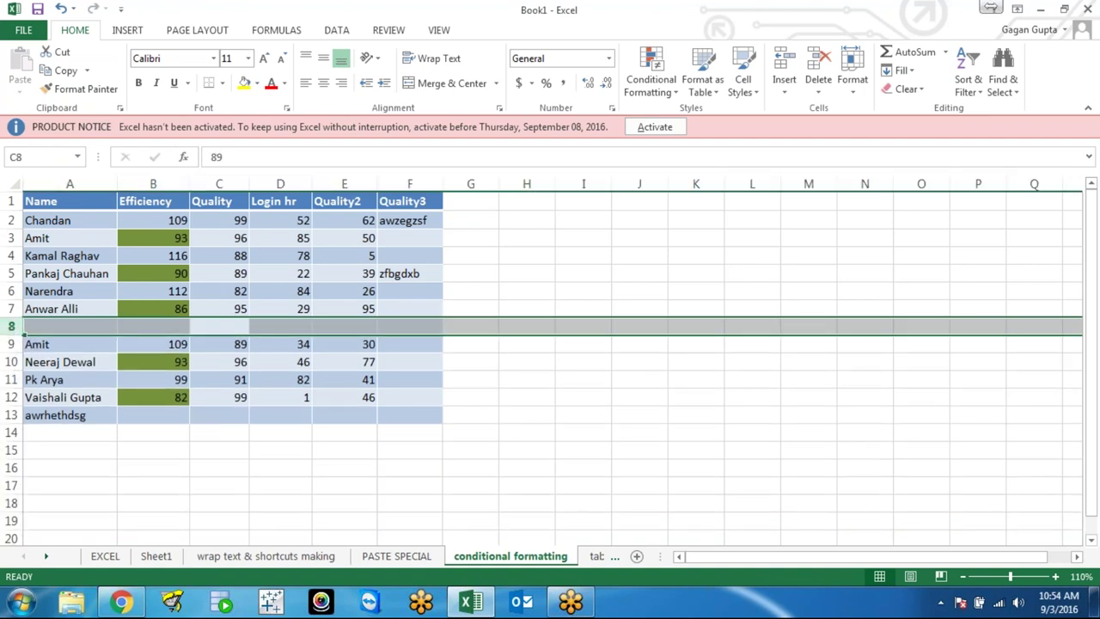
key(ctrl+minus)
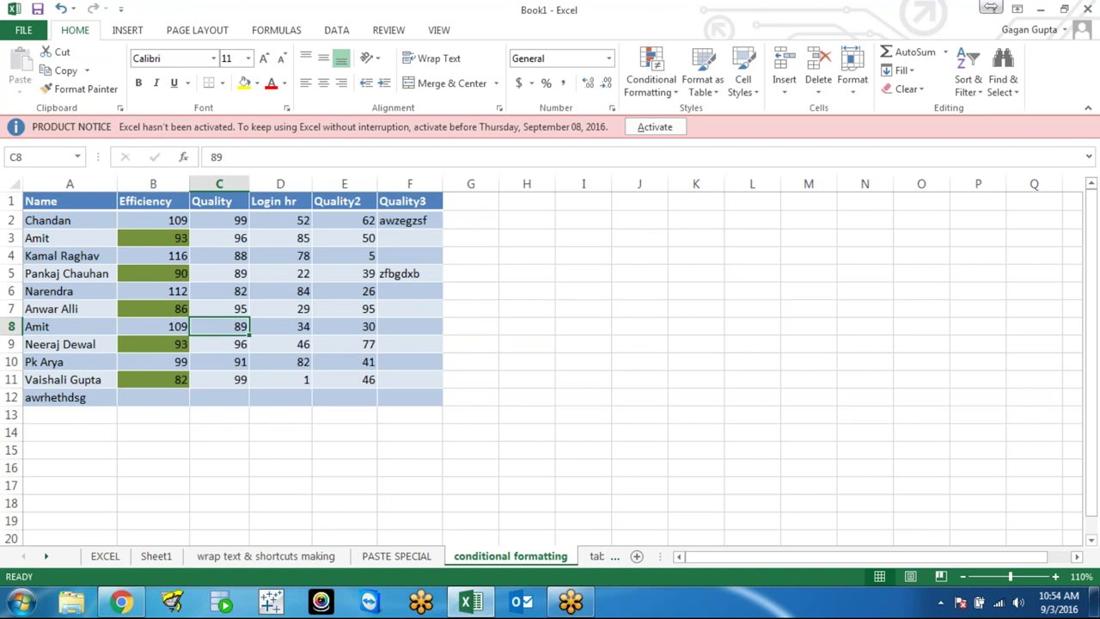
Try inserting a blank column at C and a row above Amit, undoing each
key(ctrl+space)
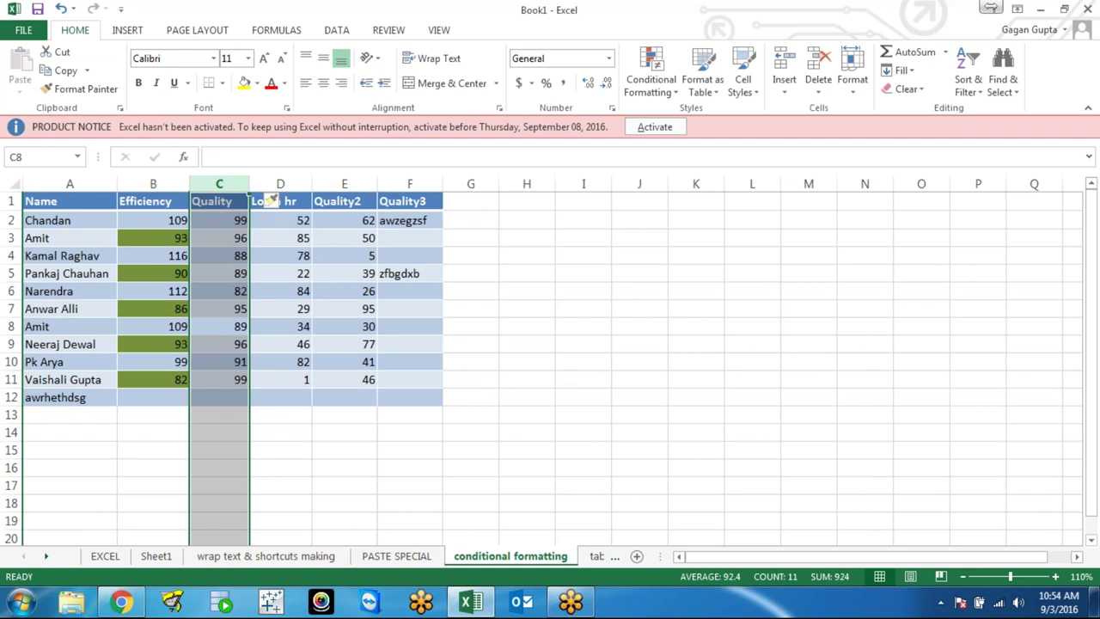
key(ctrl+plus)
key(ctrl+z)
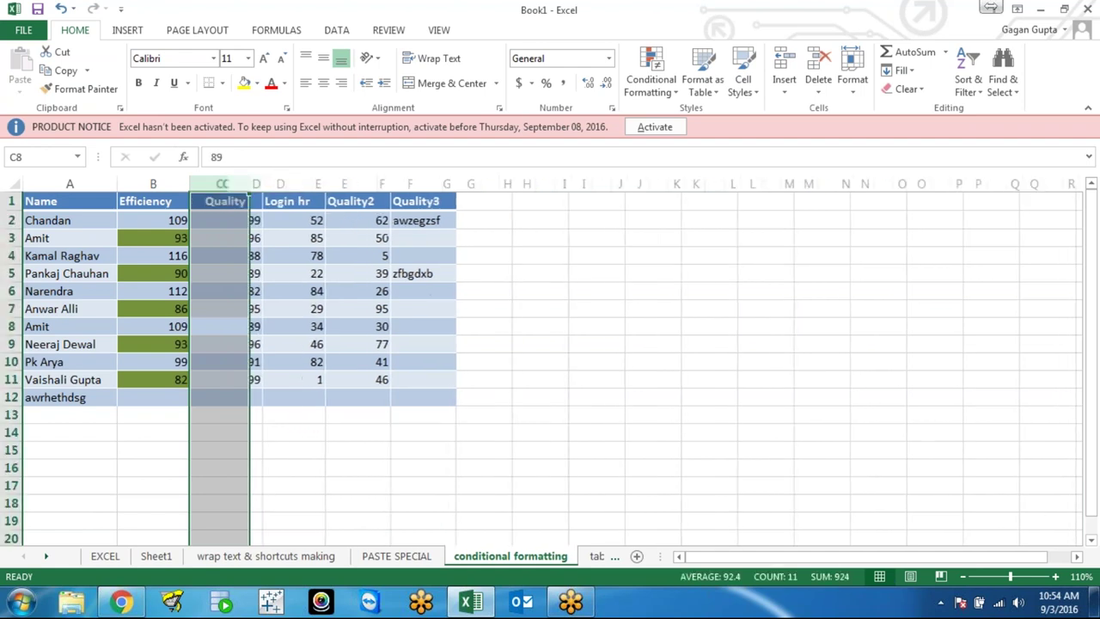
key(Down)
click(219, 327)
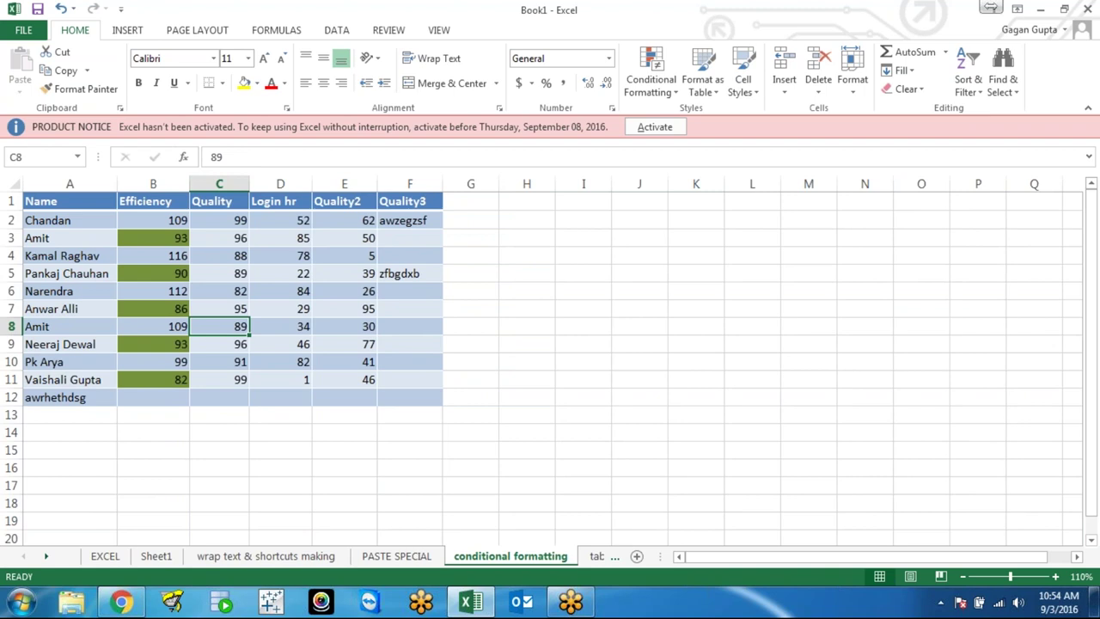
key(shift+space)
key(ctrl+plus)
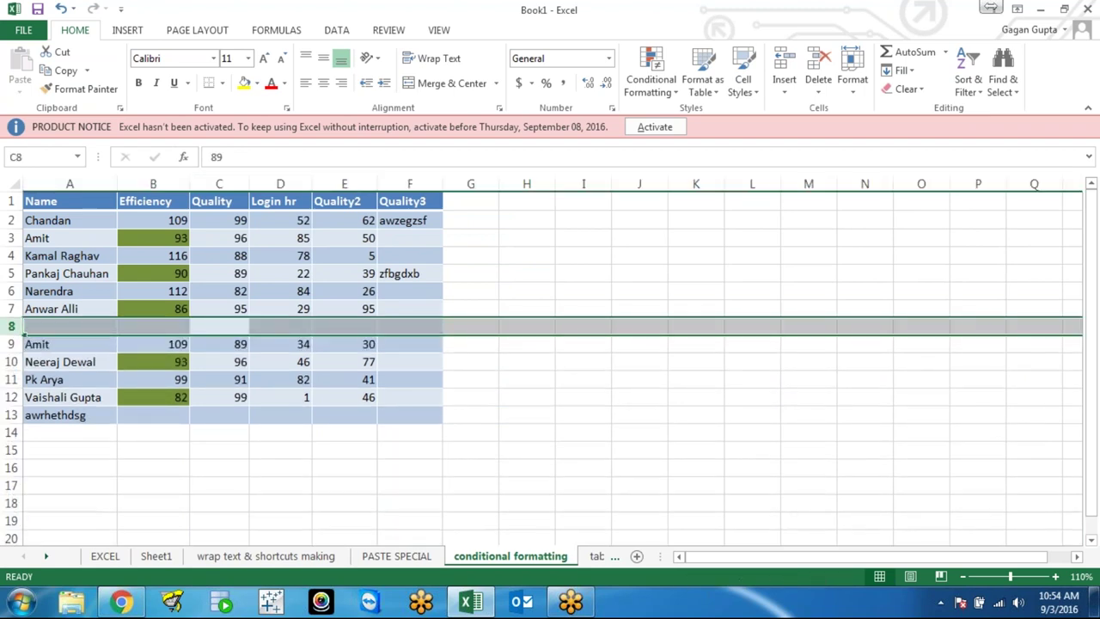
key(ctrl+z)
key(Up)
key(ctrl+space)
key(ctrl+plus)
key(ctrl+z)
key(Down)
Select the Efficiency values from B6 down to B11
key(Up)
key(Left)
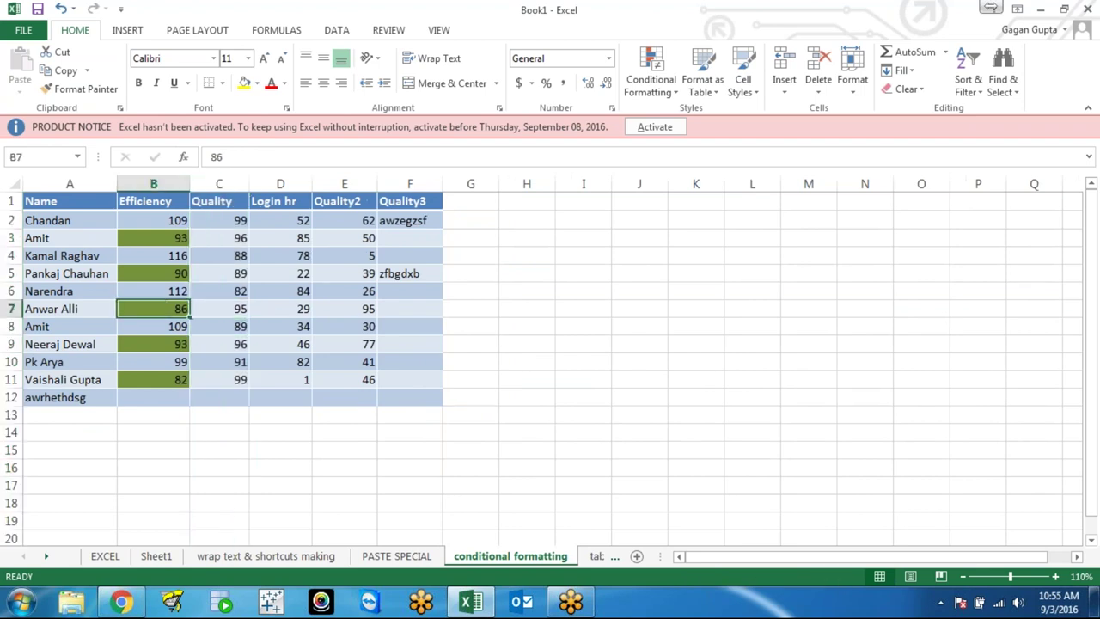
key(Up)
key(shift+Down)
key(shift+Down)
key(shift+Down)
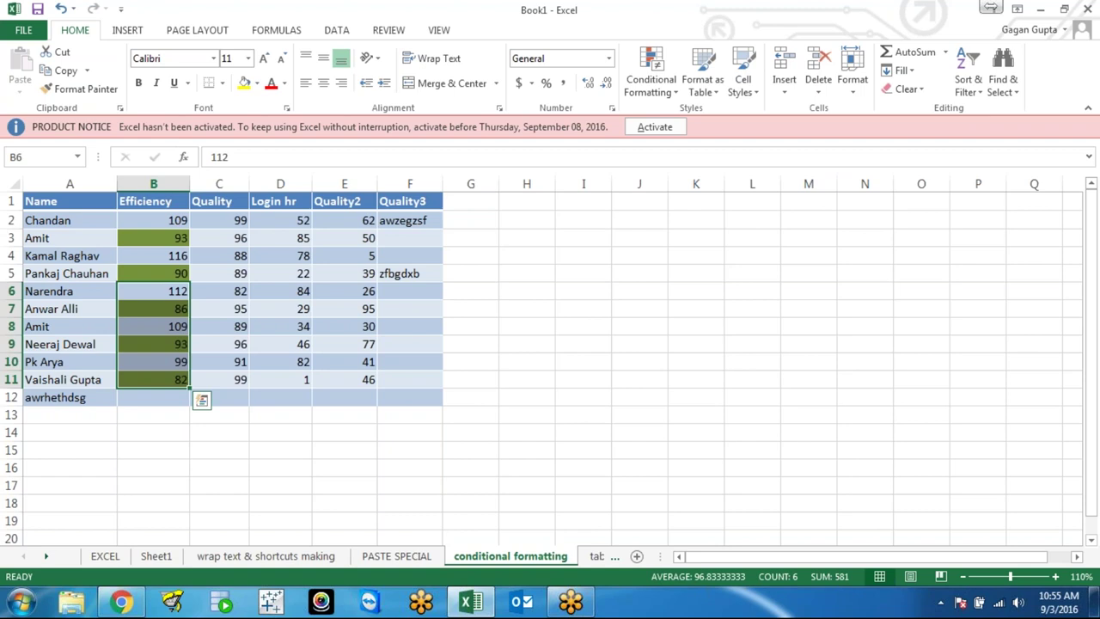
Delete the stray text awrhethdsg from cell A12 below the table
key(ctrl+Down)
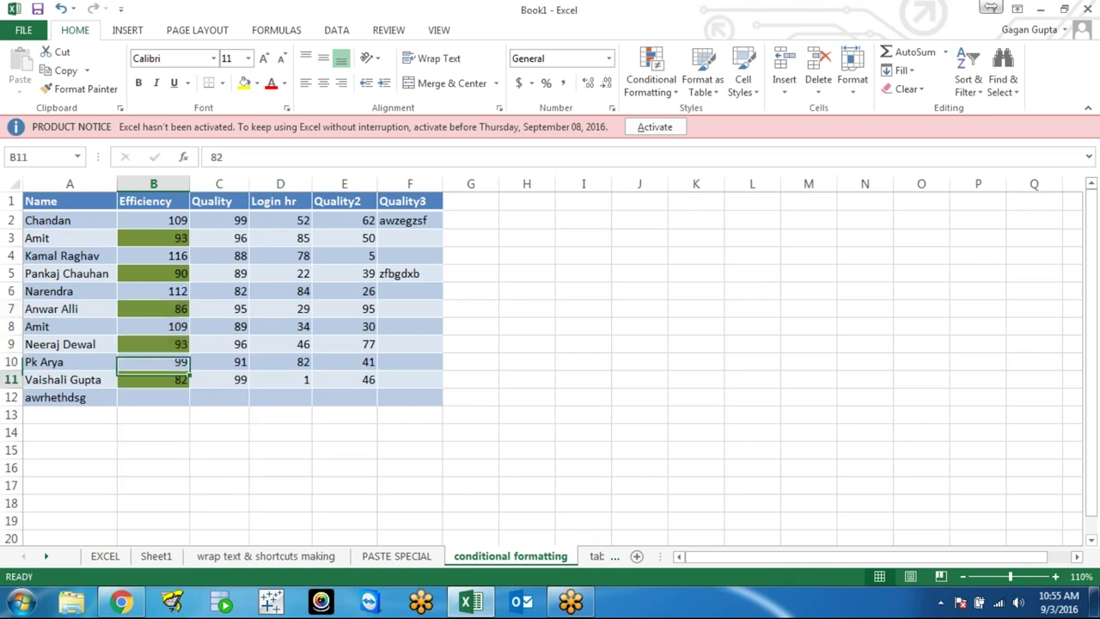
key(Left)
key(Down)
key(Delete)
Copy the Efficiency values B6:B11 and paste them one row lower at B7
key(Up)
key(Right)
key(Right)
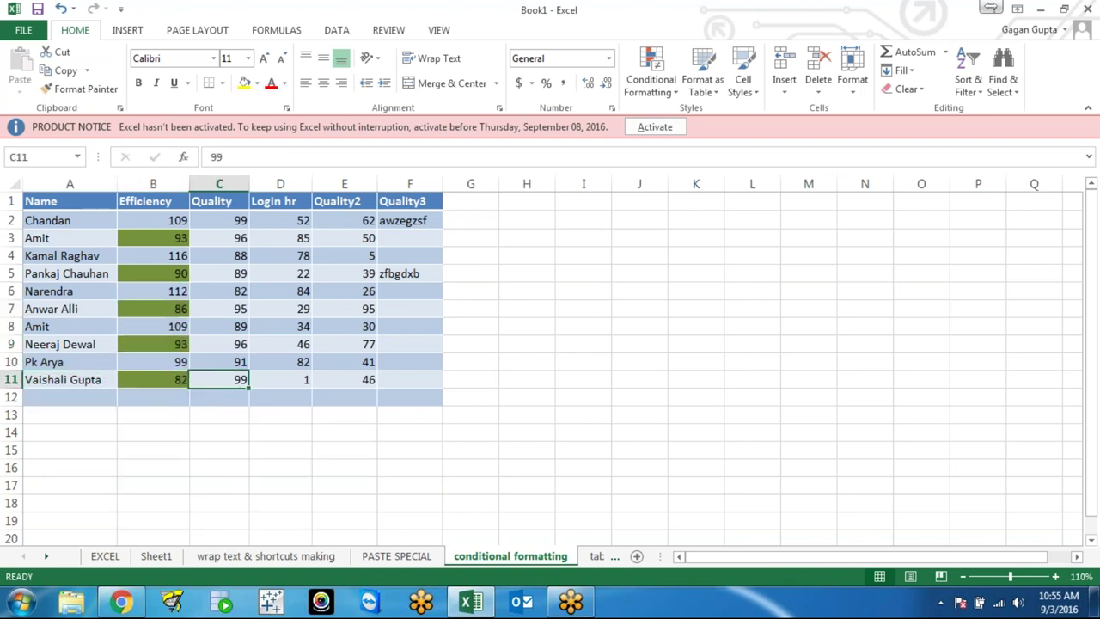
key(Up)
key(Left)
key(Up)
key(Up)
key(Up)
key(Up)
key(shift+Down)
key(shift+Down)
key(shift+Down)
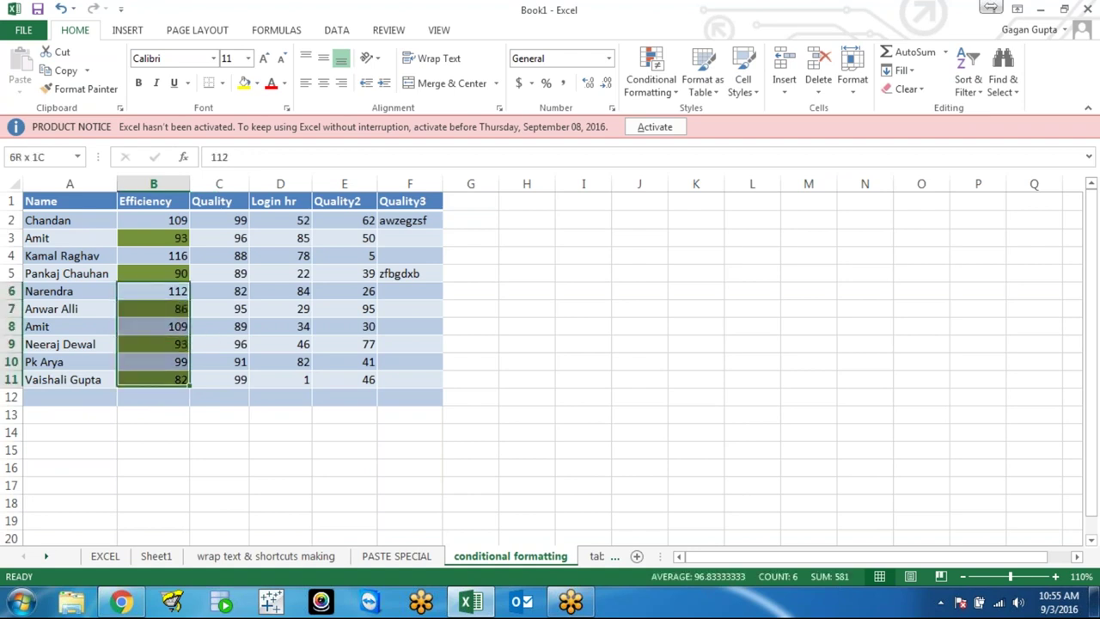
key(ctrl+c)
key(Down)
key(Down)
key(Up)
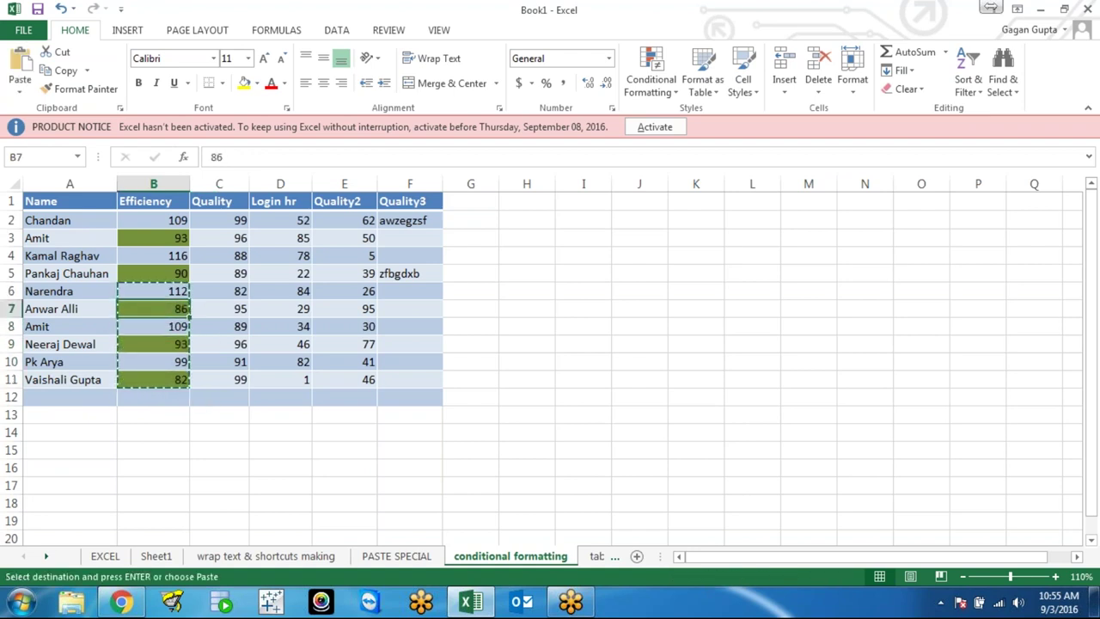
key(ctrl+v)
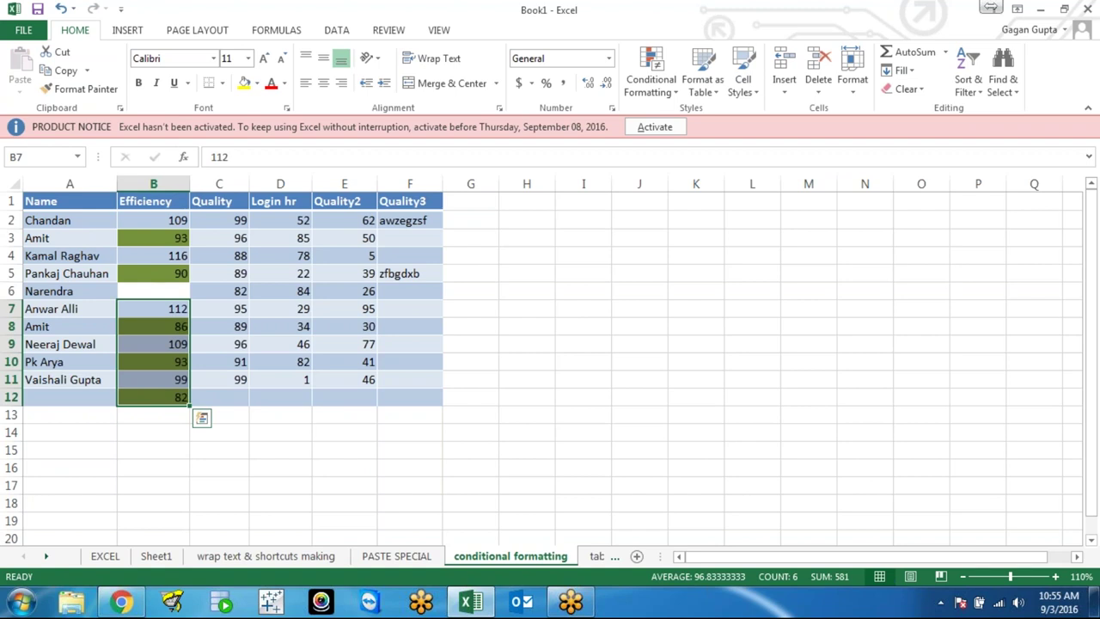
Shift the Efficiency block between B6:B11 and B7:B12, ending in B7:B12 with B6 empty
key(Up)
key(Down)
key(Down)
key(Up)
key(Up)
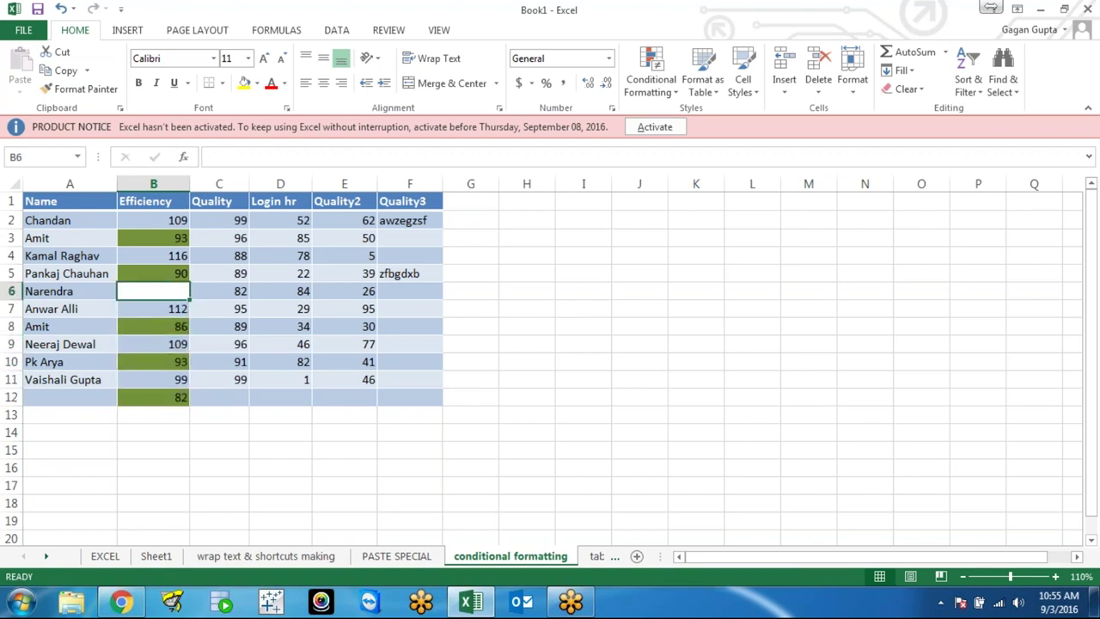
key(Down)
key(Down)
key(Down)
key(Down)
key(Down)
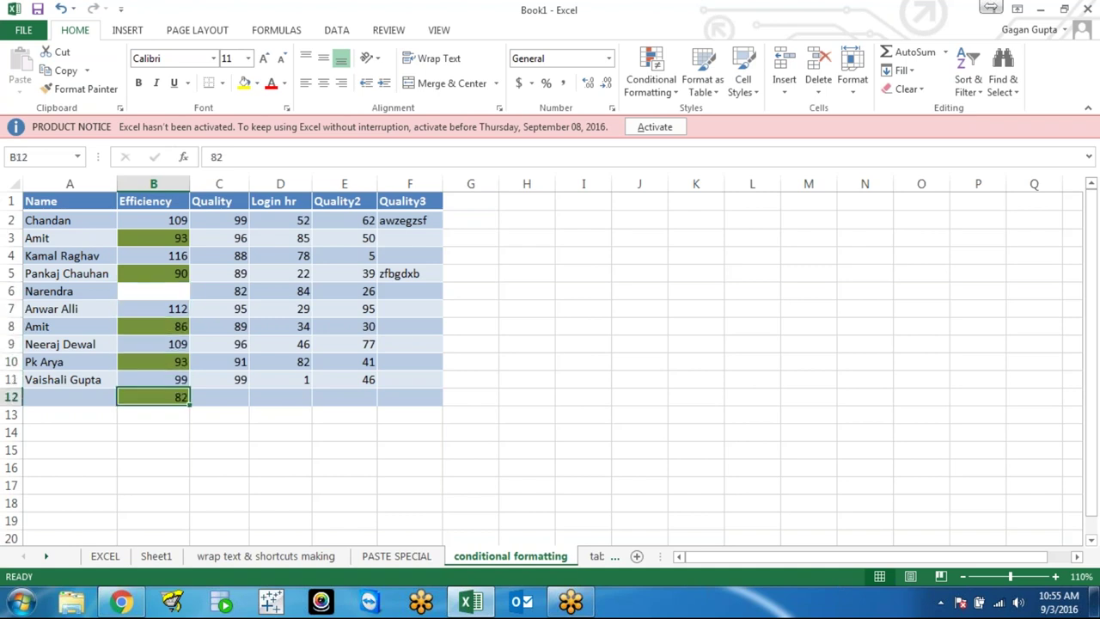
key(Up)
key(Up)
key(Up)
key(Up)
key(ctrl+v)
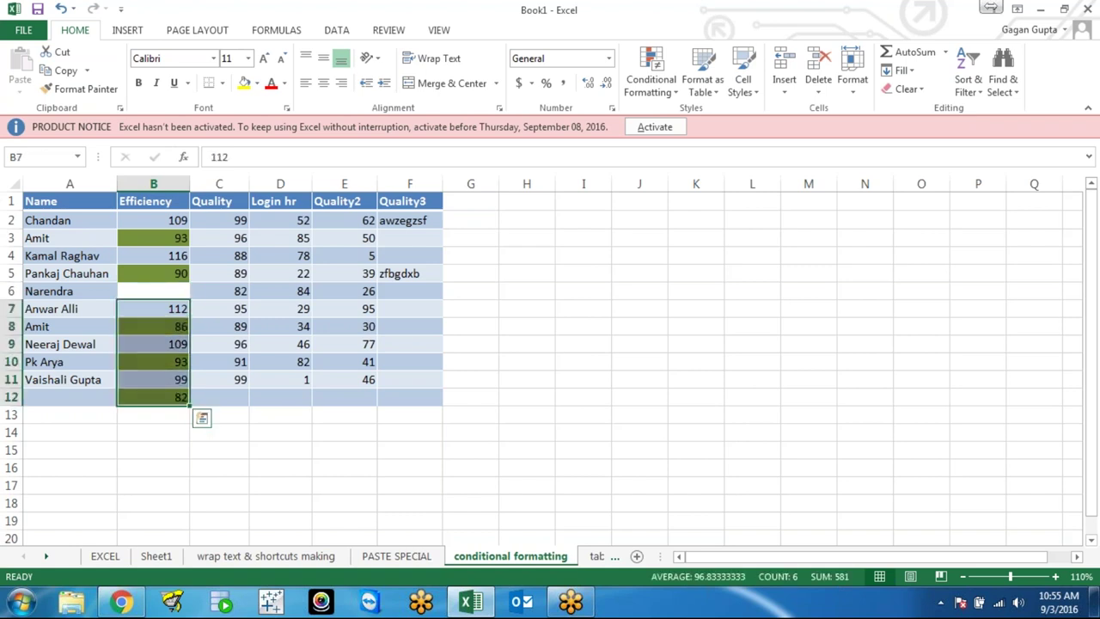
key(ctrl+x)
key(Up)
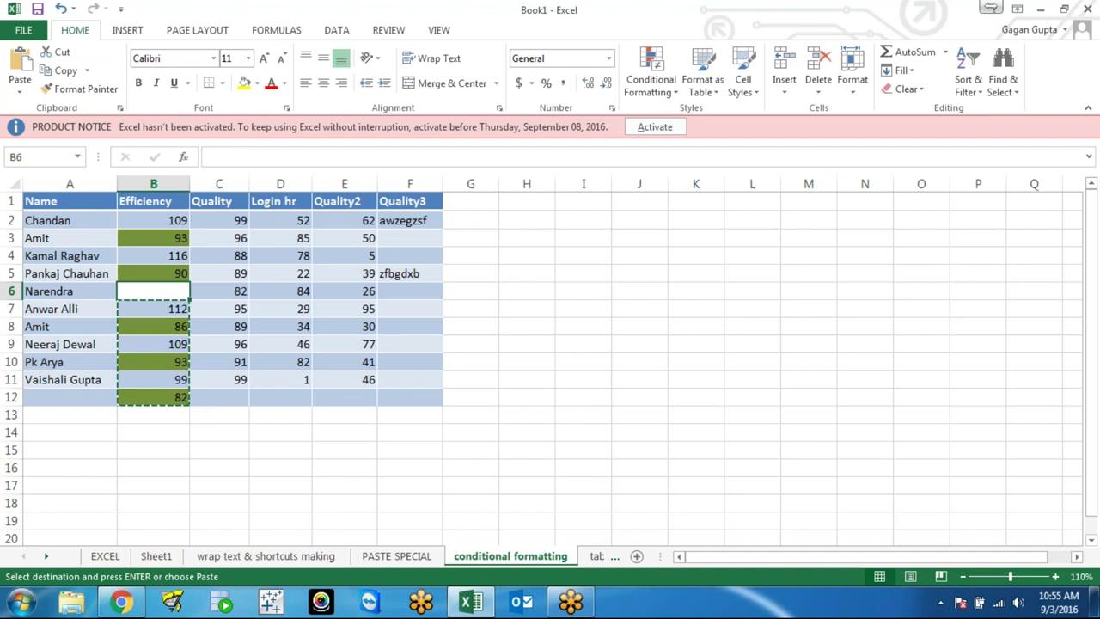
key(ctrl+v)
key(Down)
key(ctrl+y)
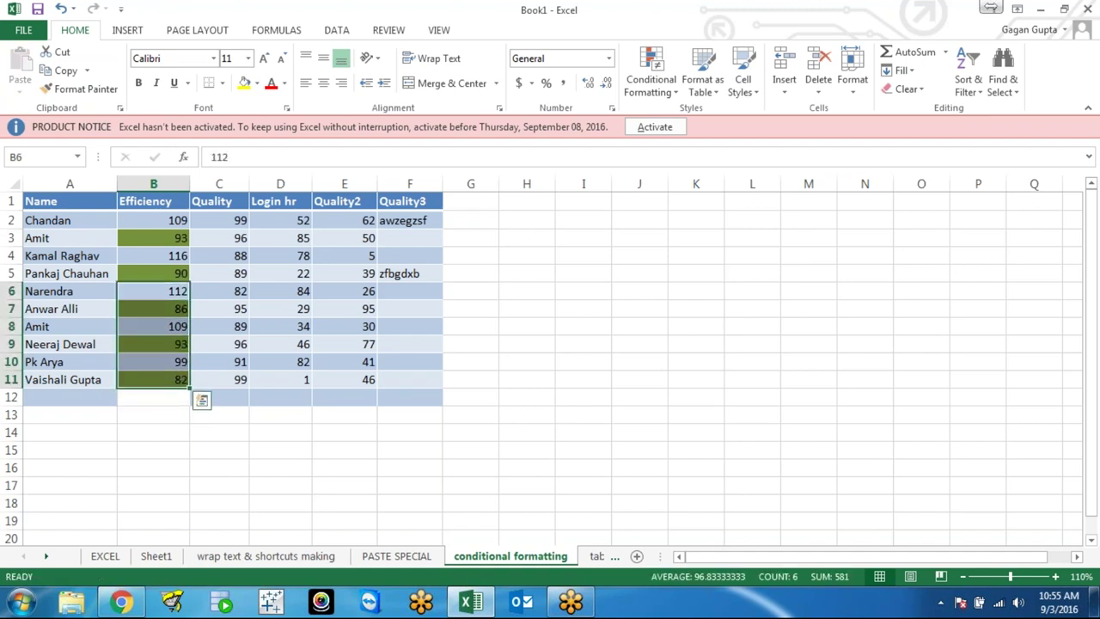
key(ctrl+x)
key(Down)
key(Return)
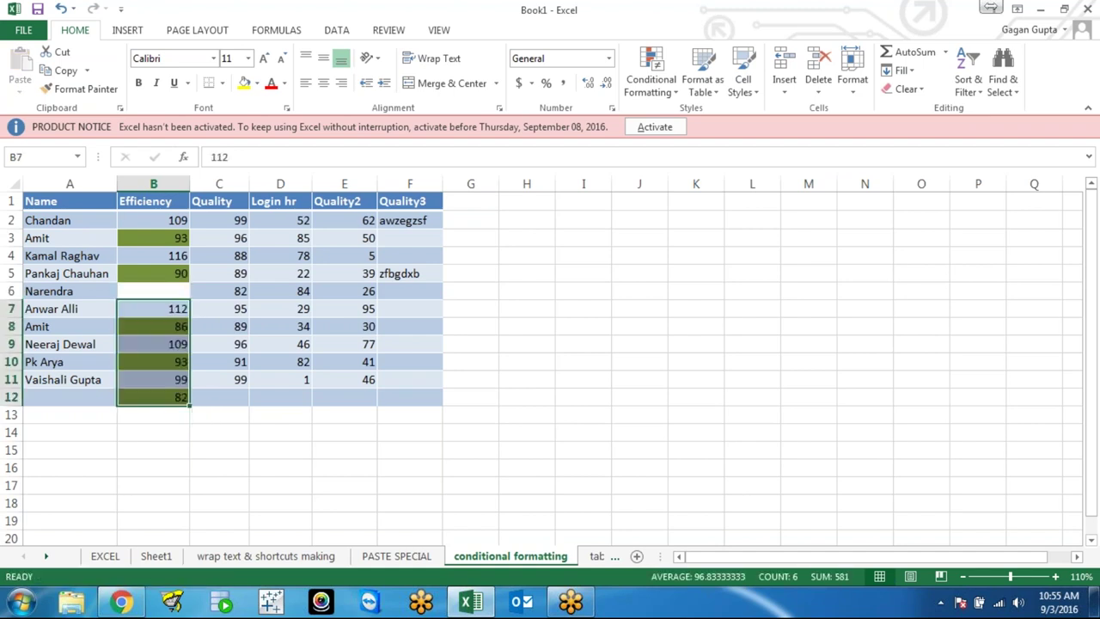
key(Up)
Delete the empty cell B6 with Shift cells up, restoring the Efficiency column
key(ctrl+minus)
key(Down)
key(Up)
key(Up)
key(Down)
key(Down)
key(Down)
key(Up)
key(Up)
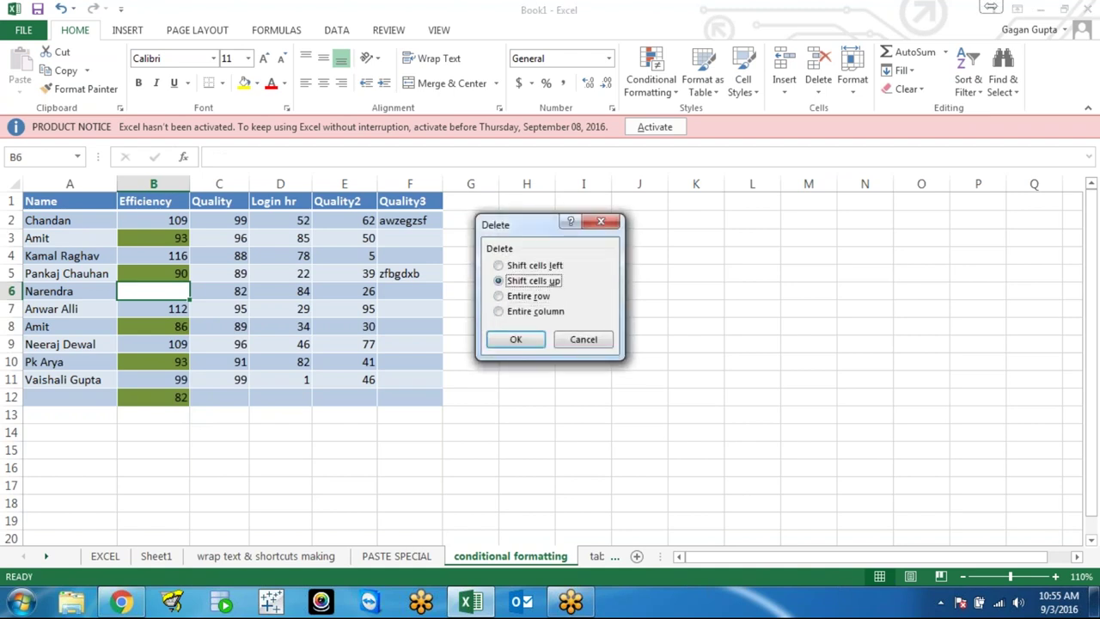
key(Return)
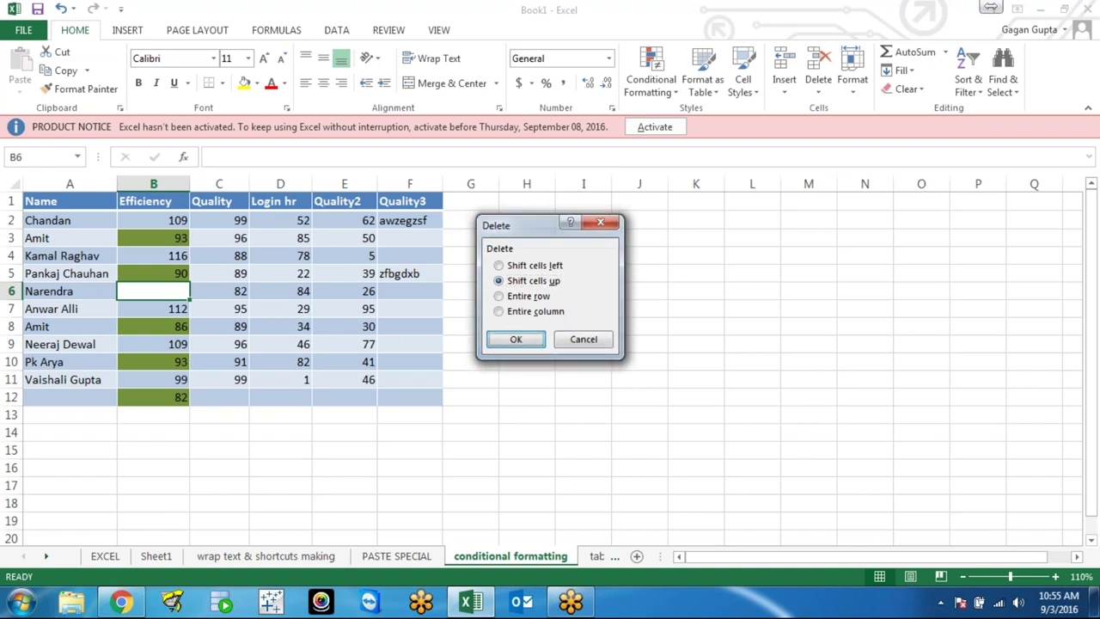
key(Down)
key(Up)
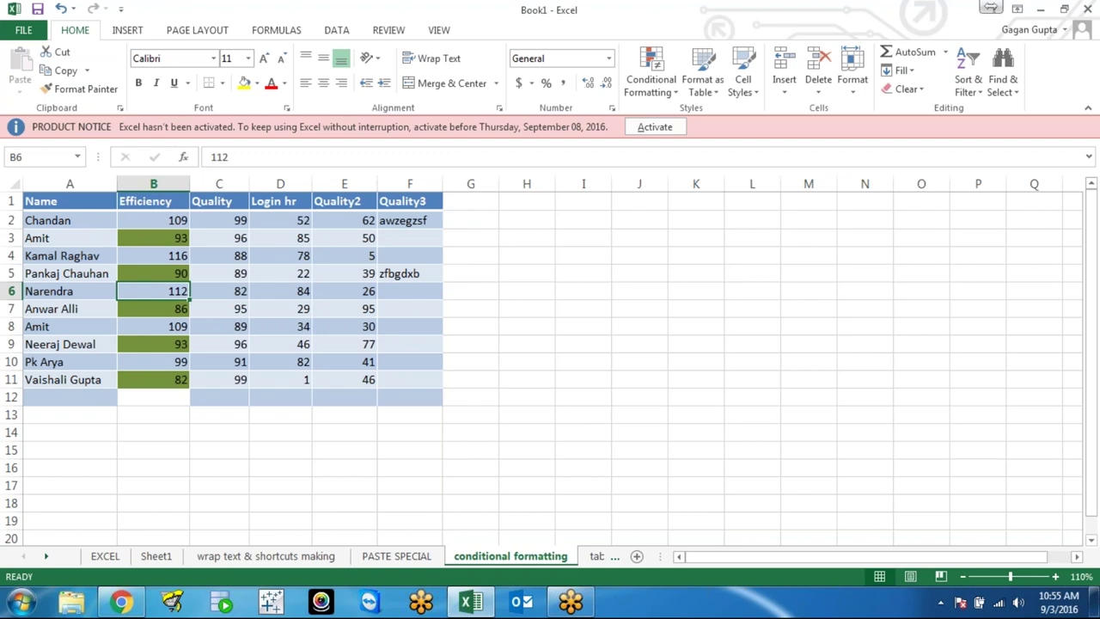
Check the Efficiency values from B6 down and bring up the ribbon's delete options
key(ctrl+shift+Down)
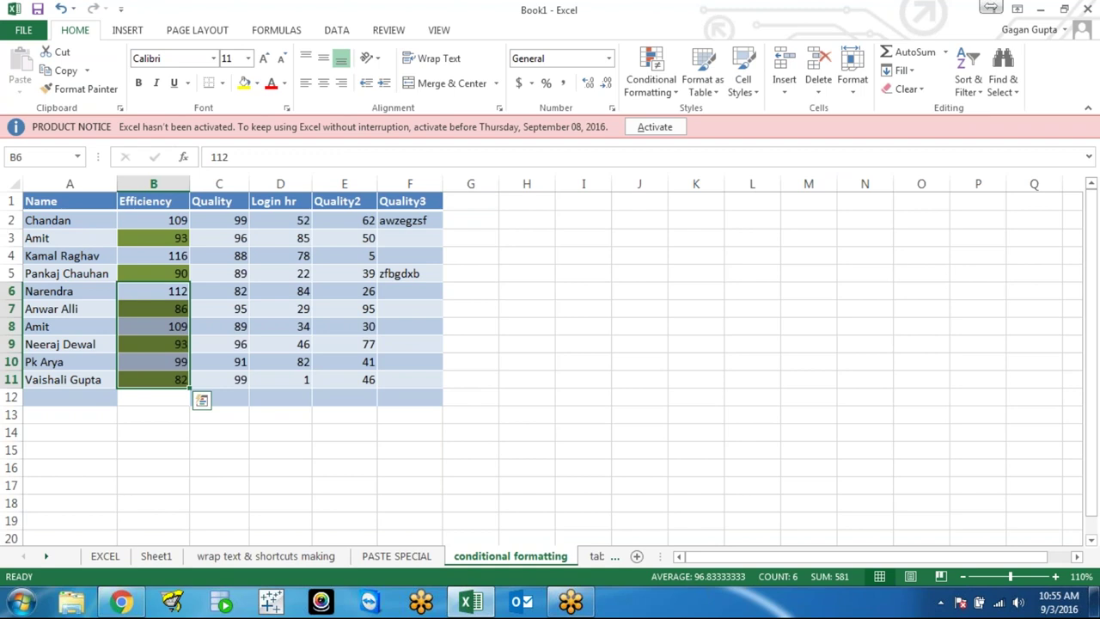
click(153, 290)
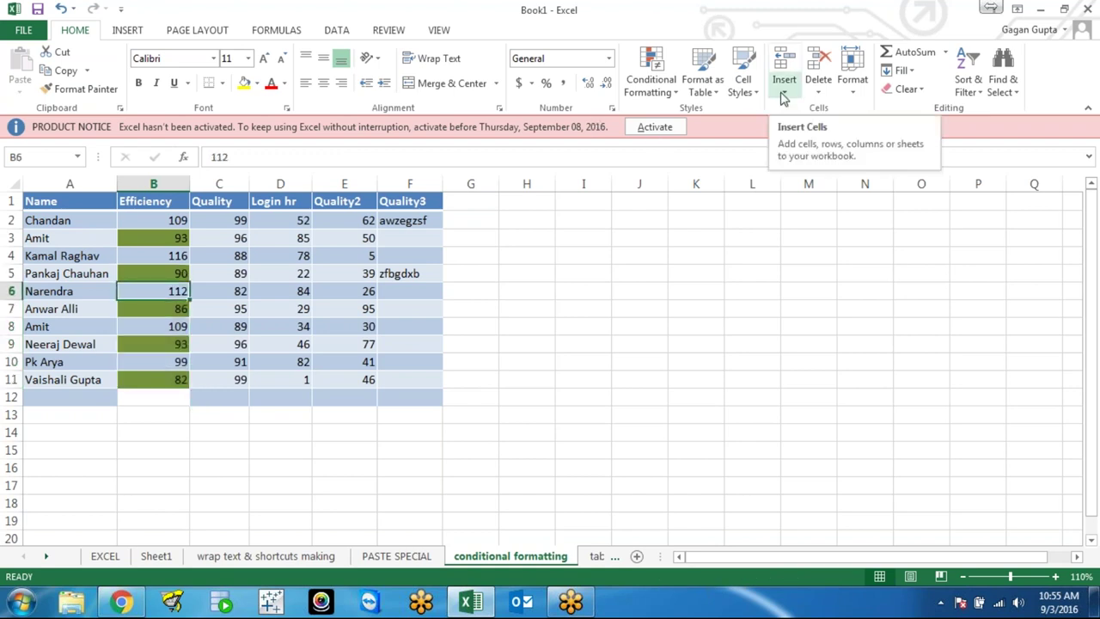
click(817, 93)
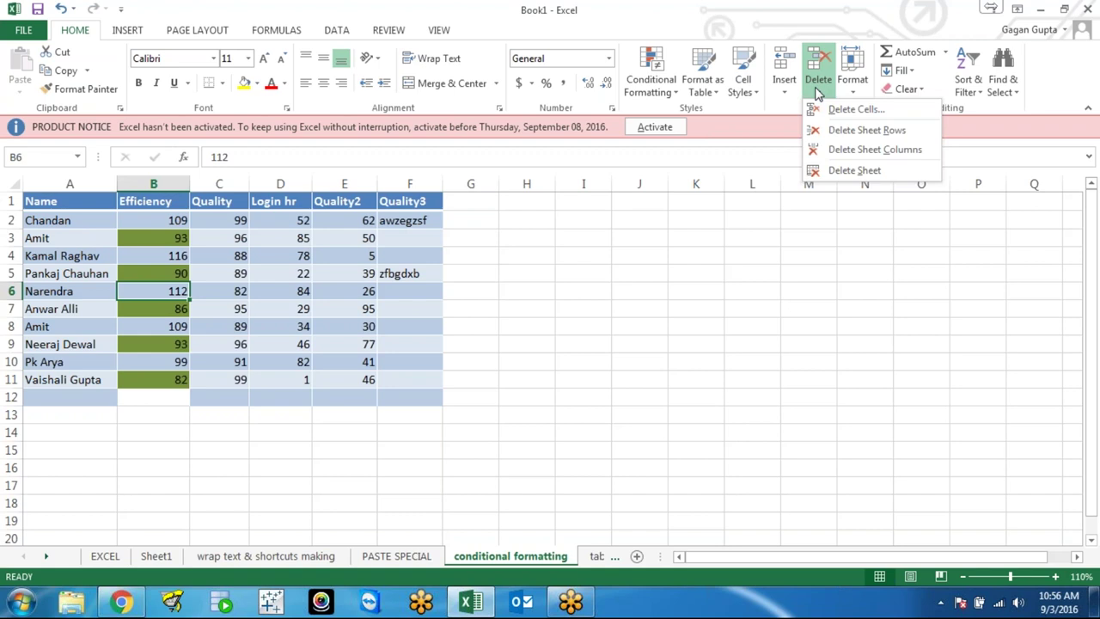
click(859, 101)
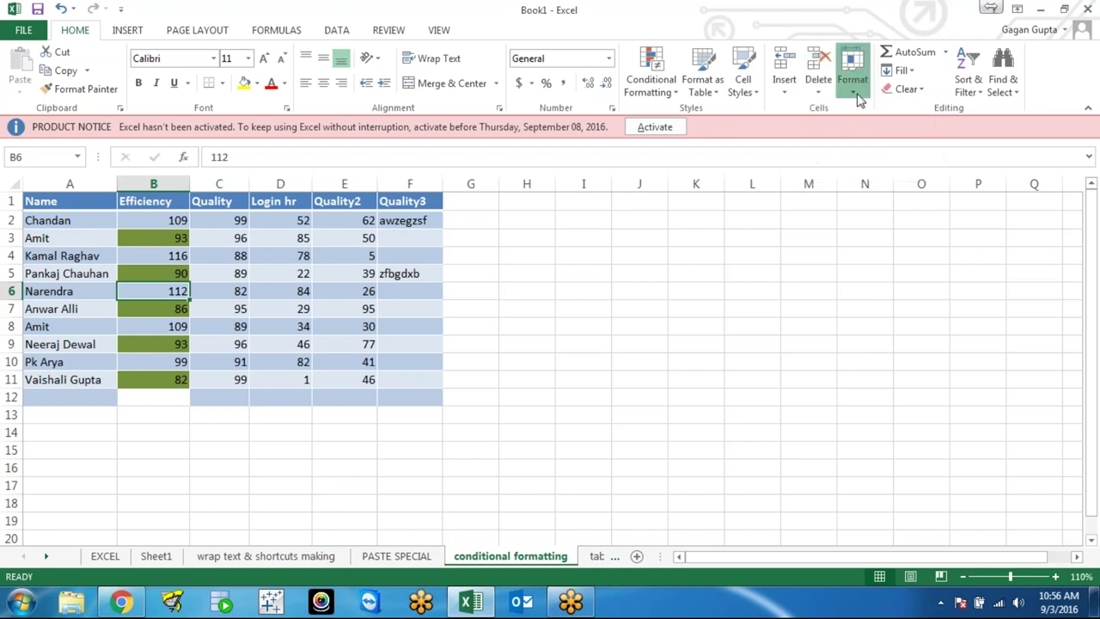
click(860, 100)
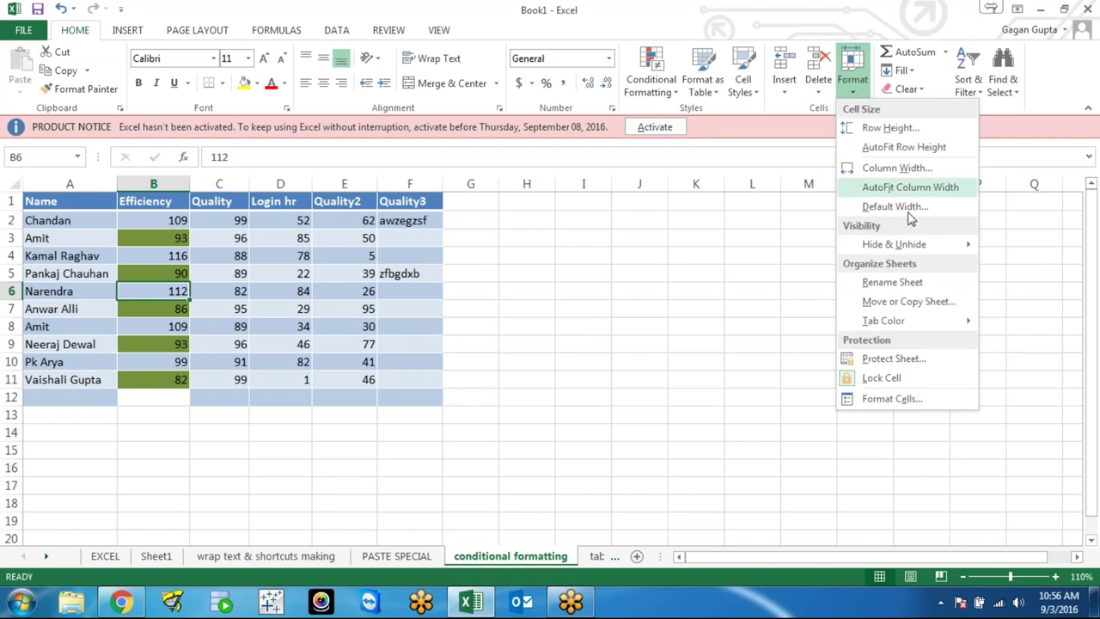
mouse_move(913, 245)
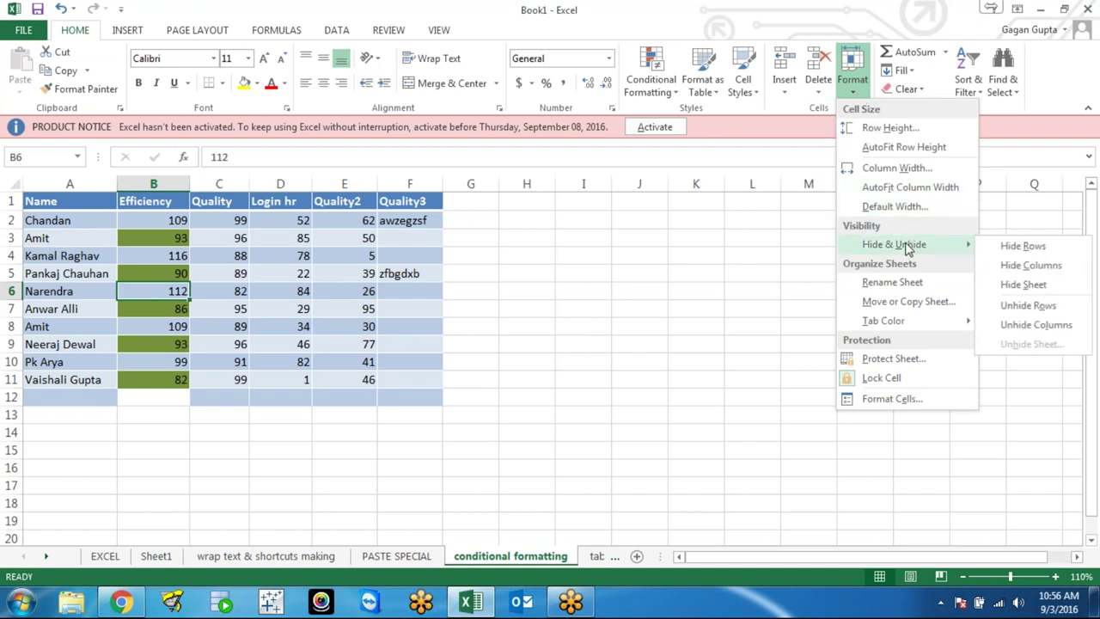
click(539, 324)
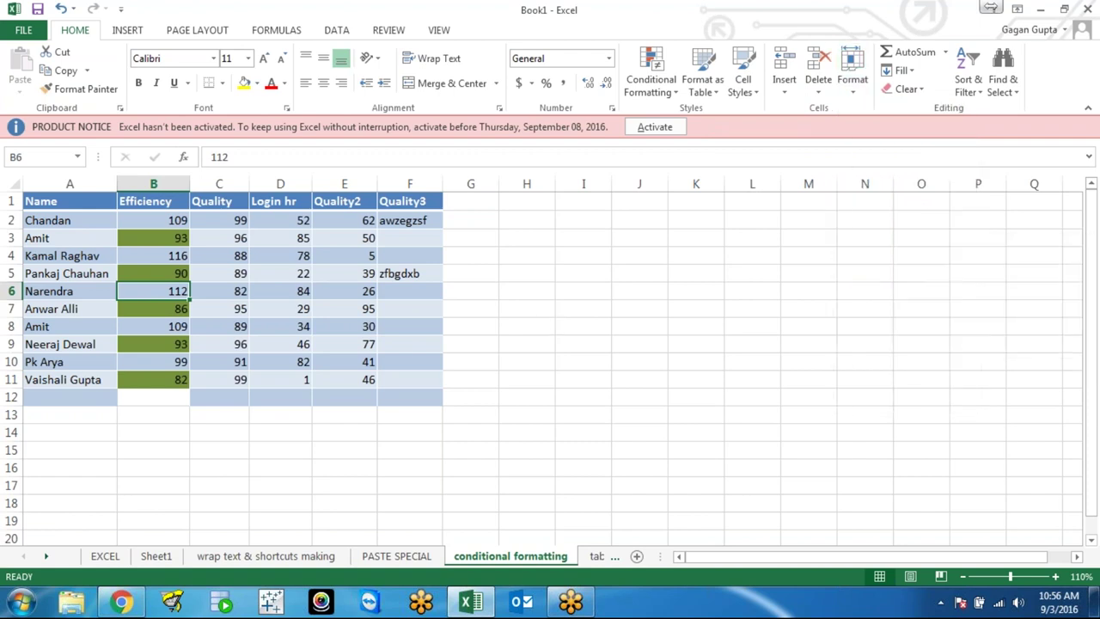
click(540, 342)
click(541, 320)
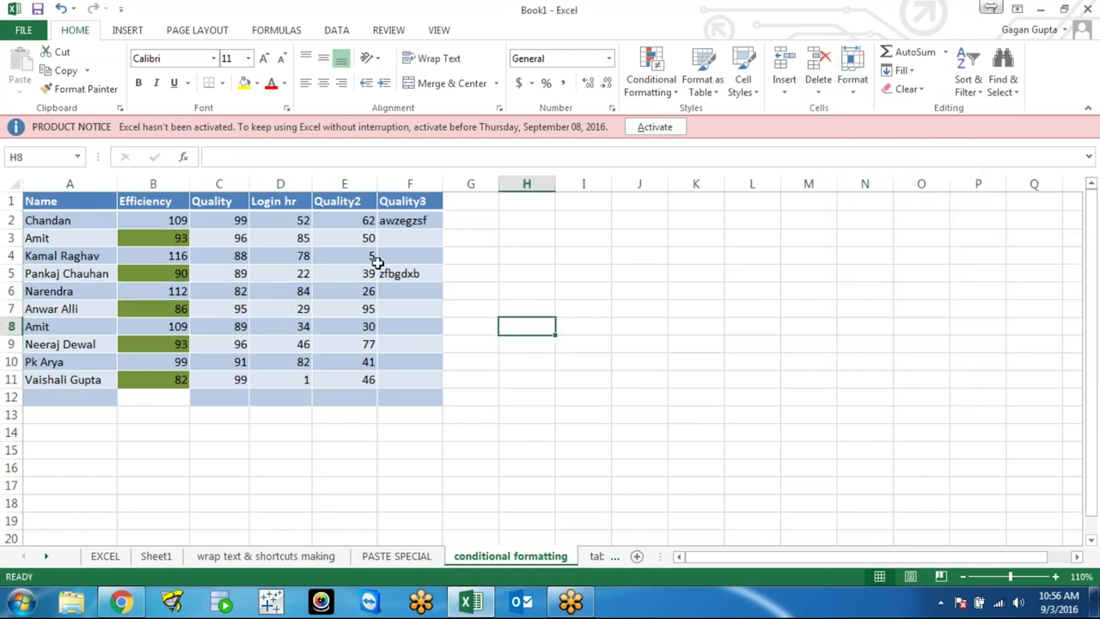
click(357, 254)
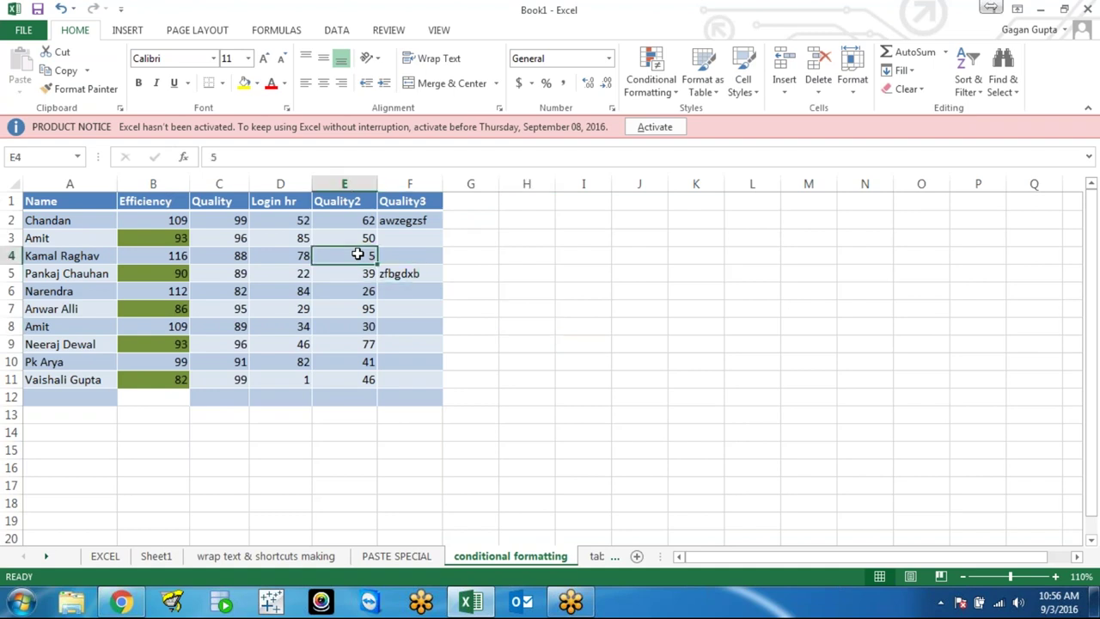
key(ctrl+space)
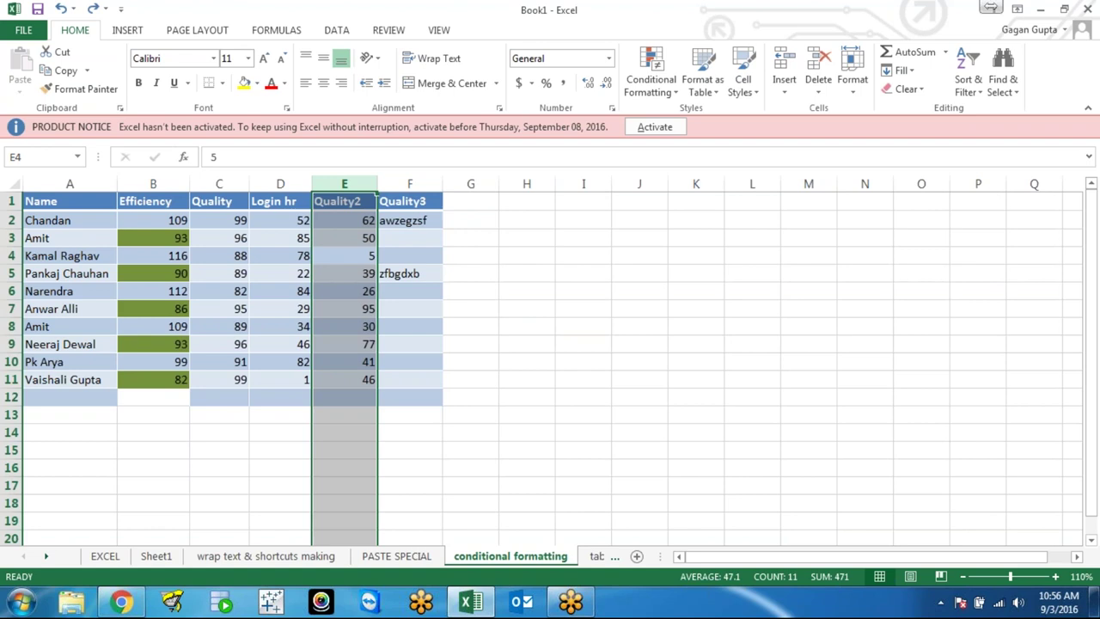
right_click(377, 195)
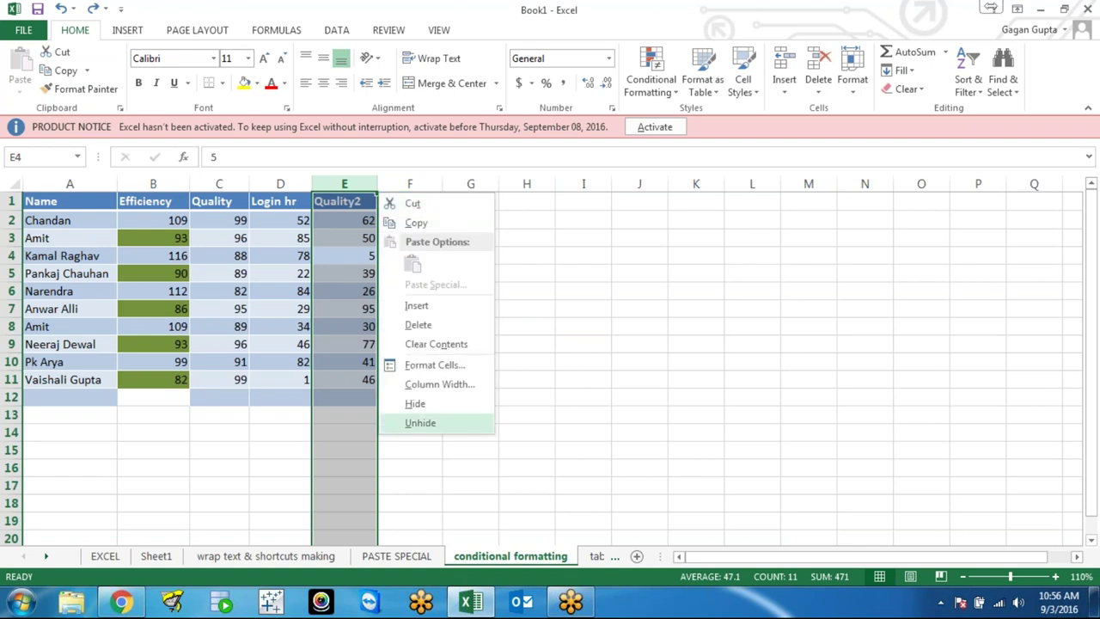
click(415, 403)
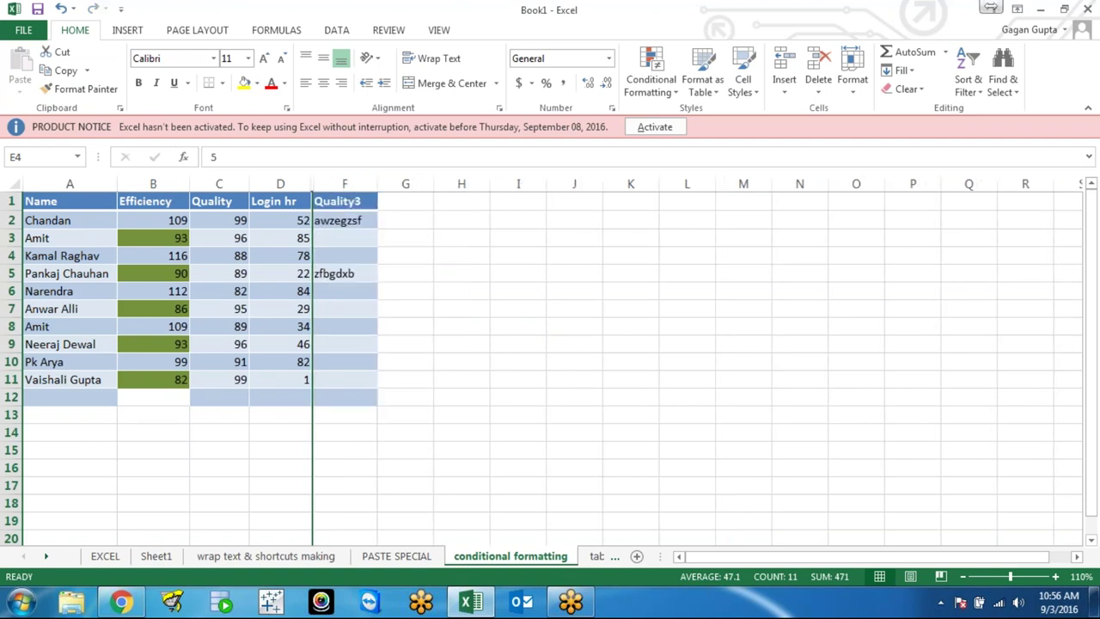
key(ctrl+z)
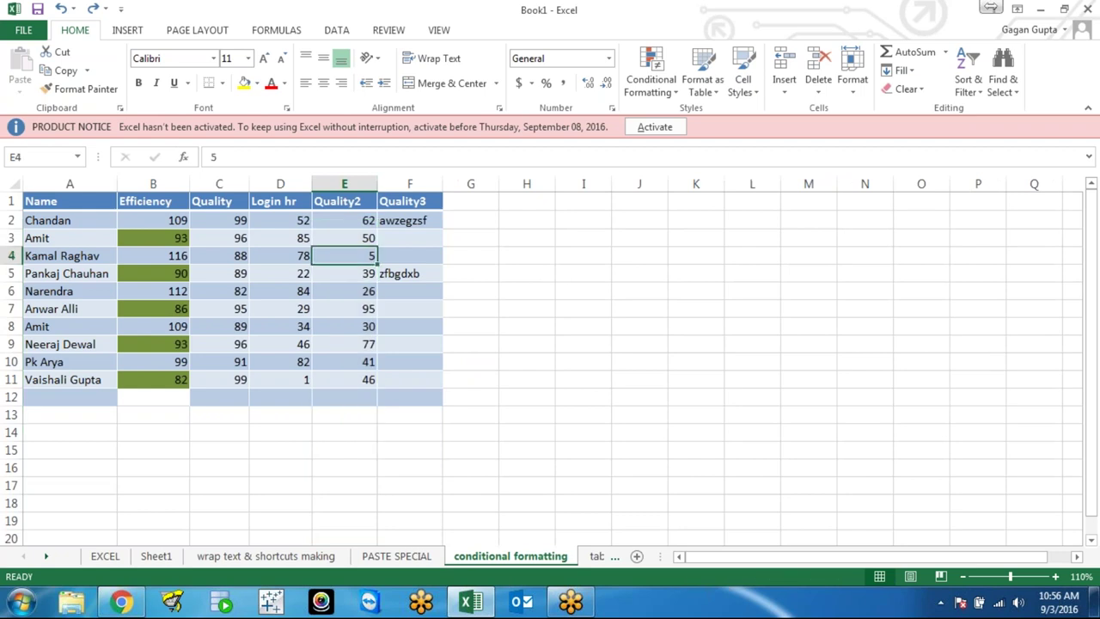
right_click(378, 191)
click(404, 423)
key(ctrl+0)
key(ctrl+z)
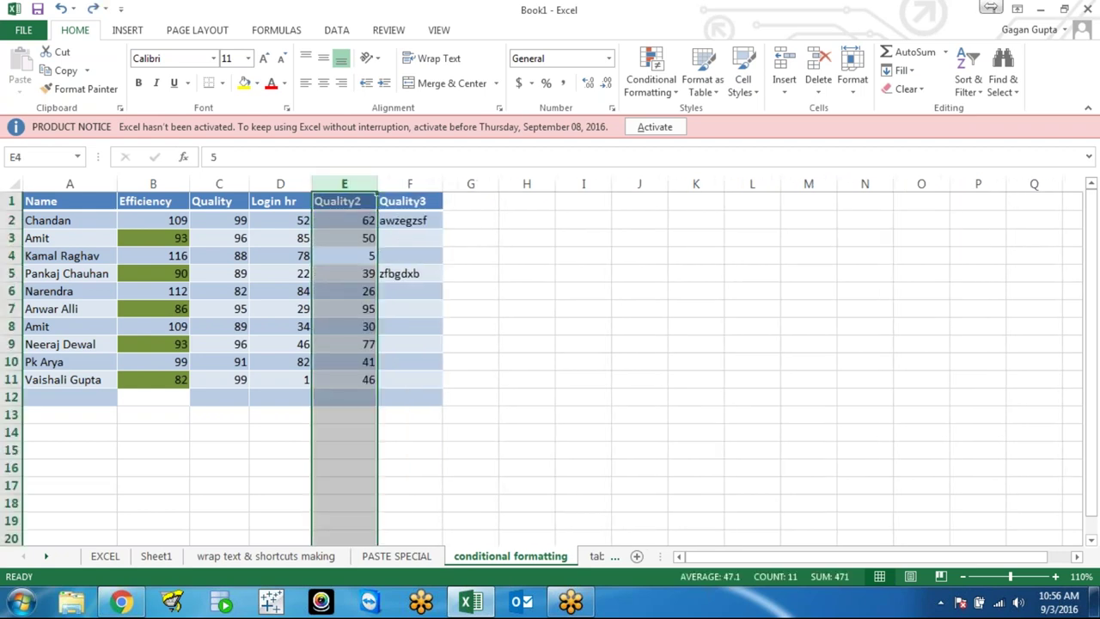
key(ctrl+0)
key(ctrl+z)
key(shift+F10)
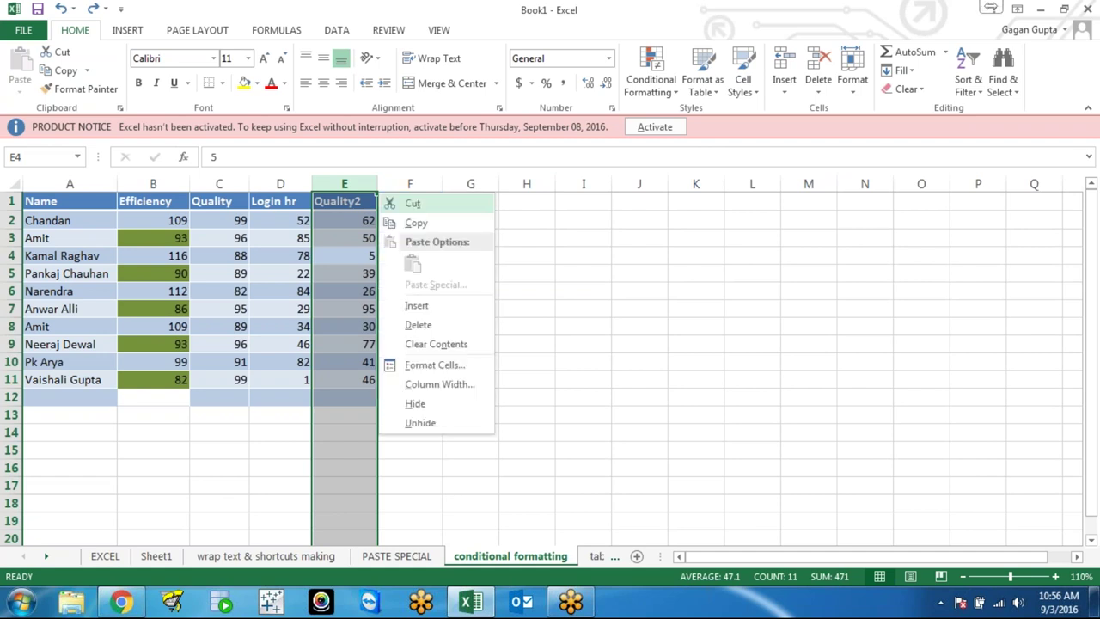
key(Up)
key(Up)
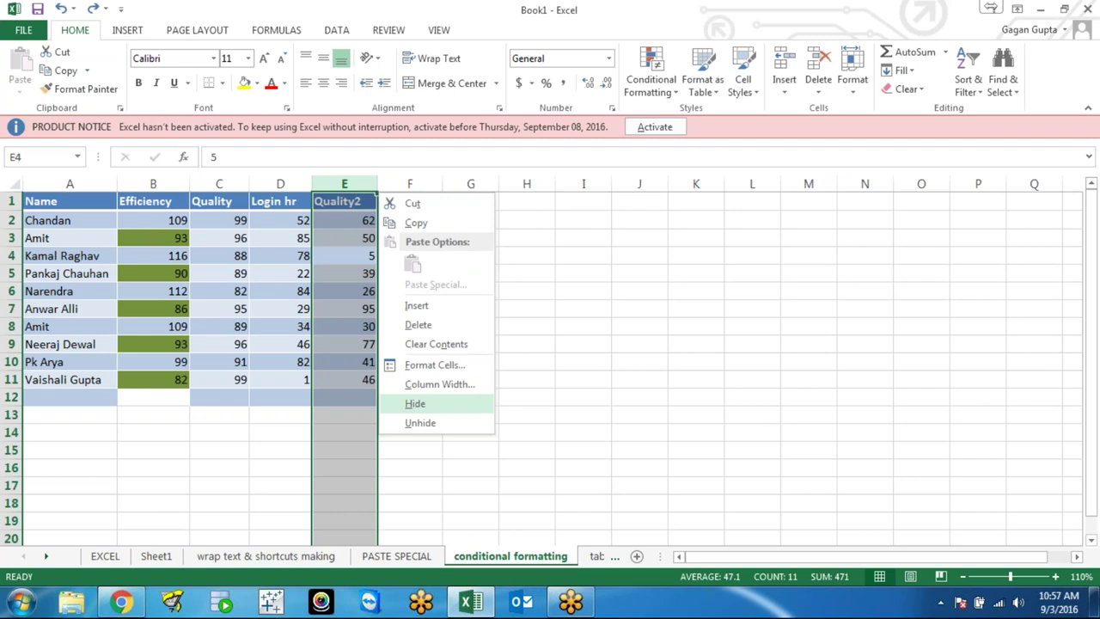
key(Escape)
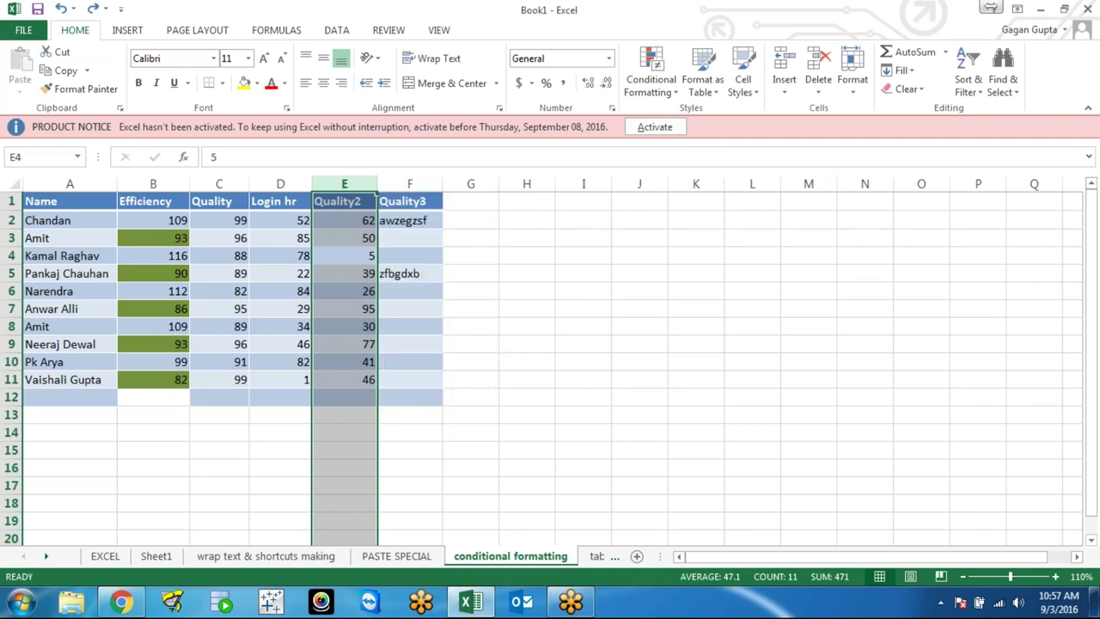
key(ctrl+0)
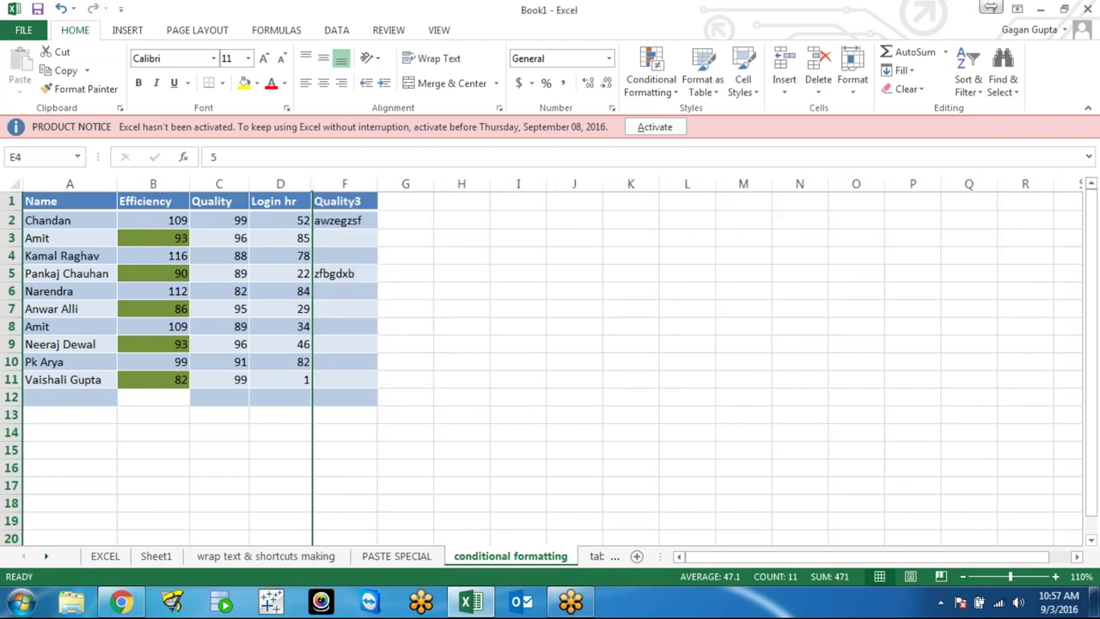
key(ctrl+shift+0)
key(Up)
key(Up)
key(Up)
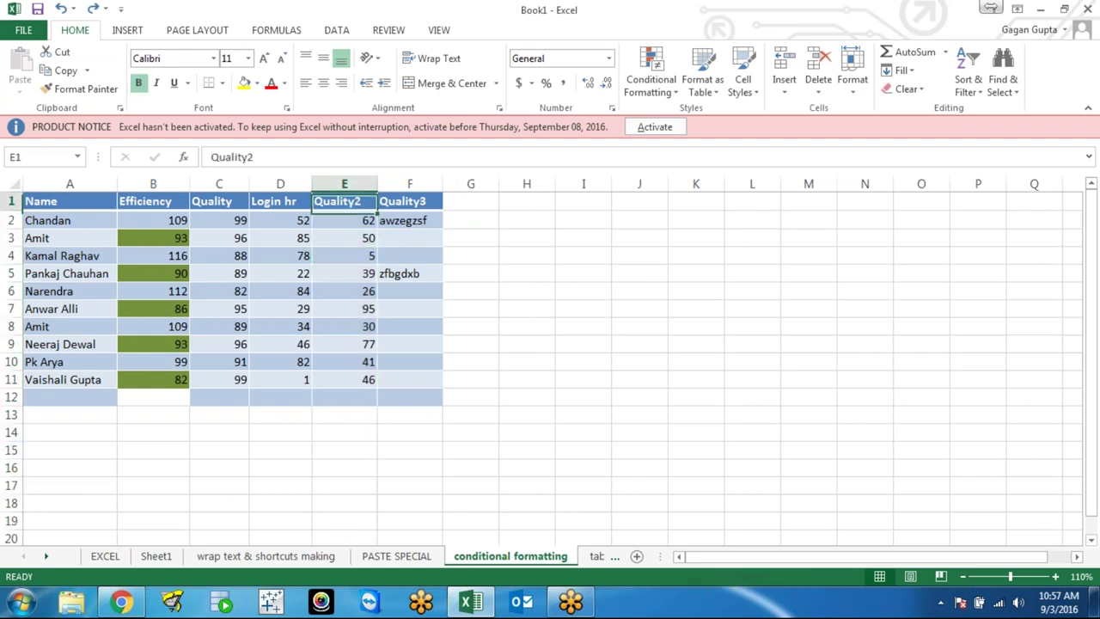
key(ctrl+space)
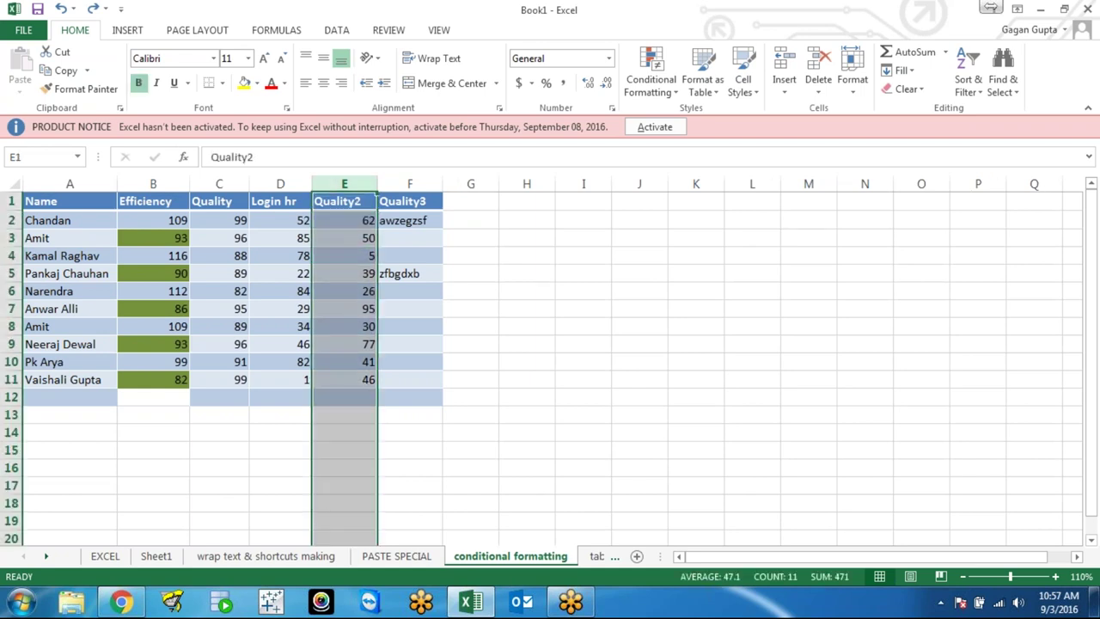
key(shift+F10)
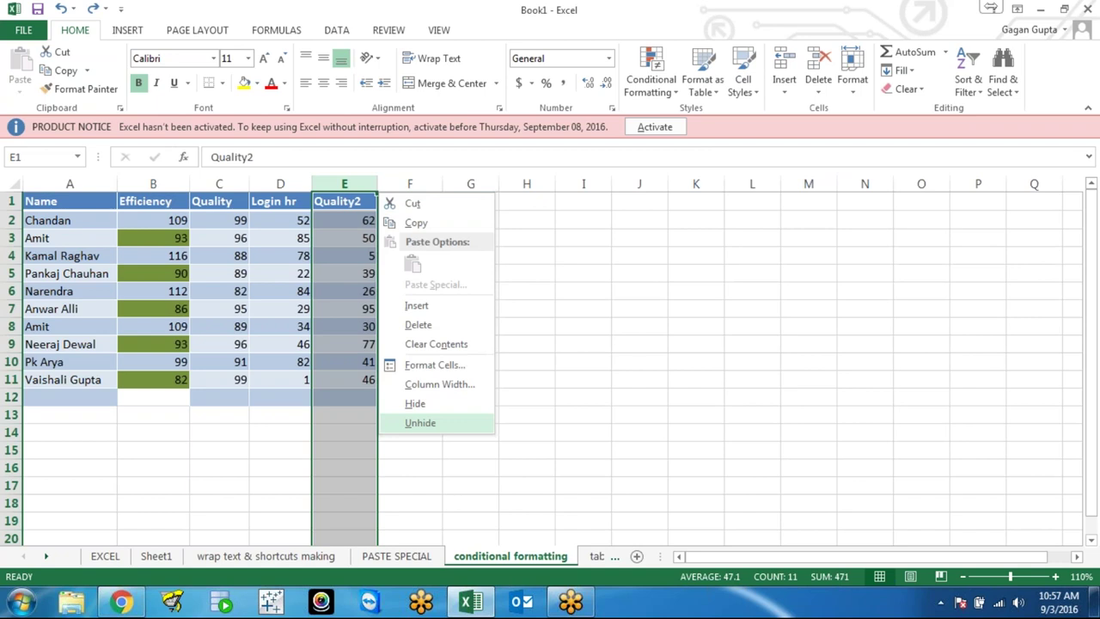
key(Return)
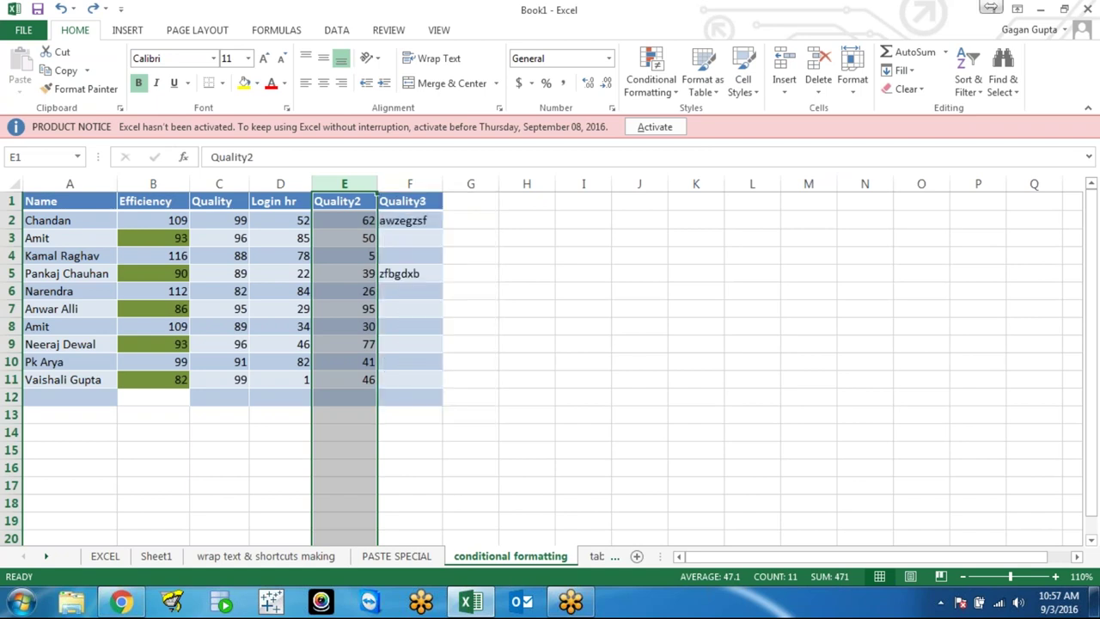
click(345, 201)
key(ctrl+space)
click(345, 201)
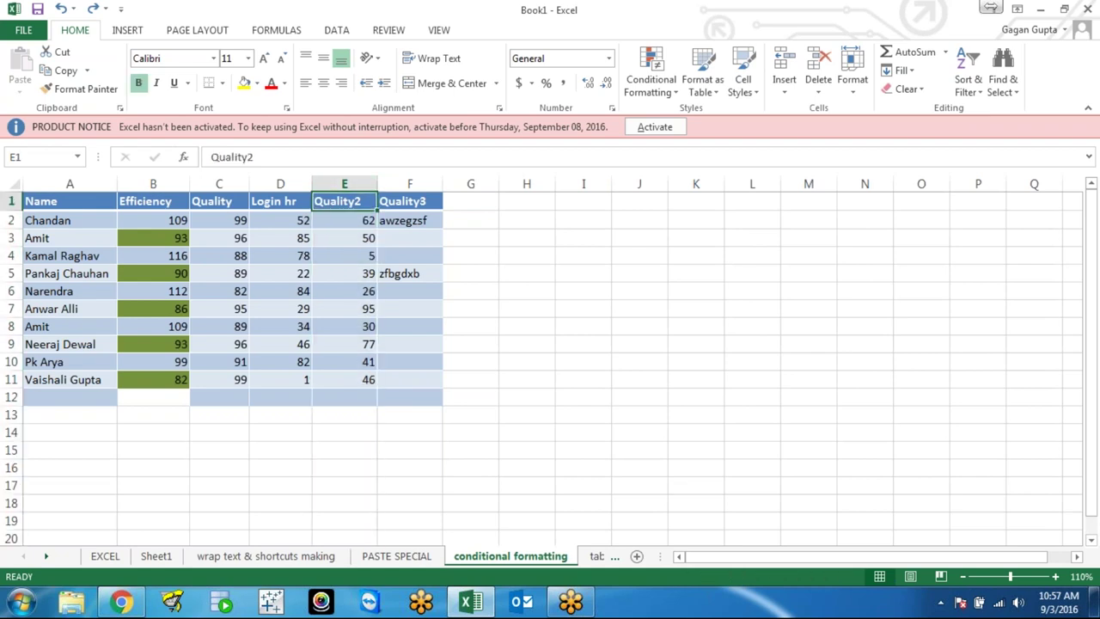
key(ctrl+space)
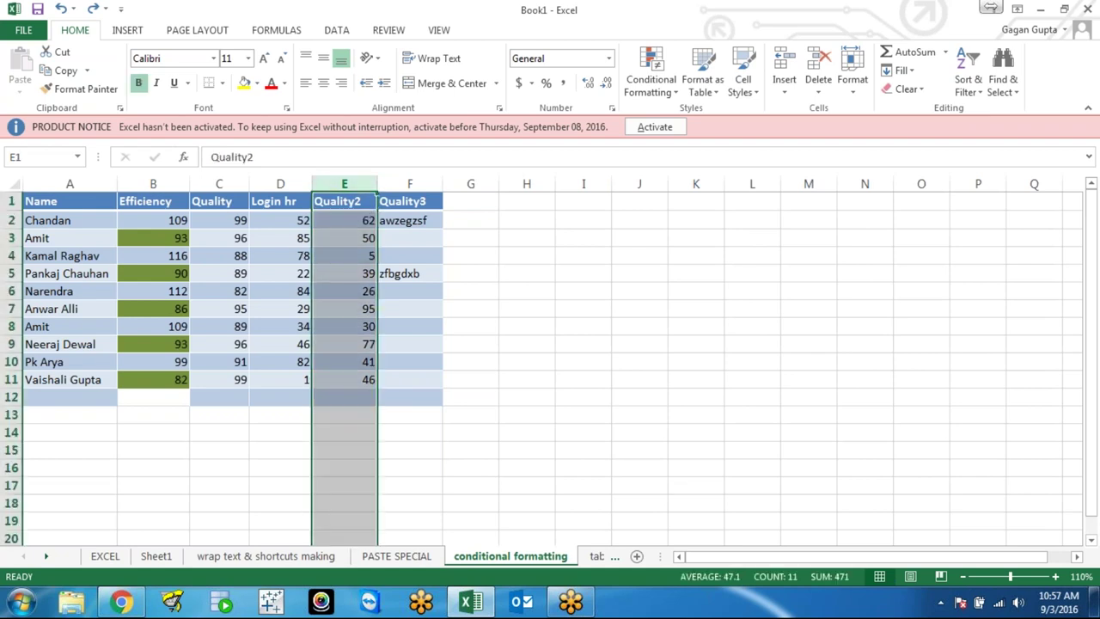
key(shift+F10)
key(Up)
key(Up)
key(Return)
key(Left)
drag(280, 184, 344, 184)
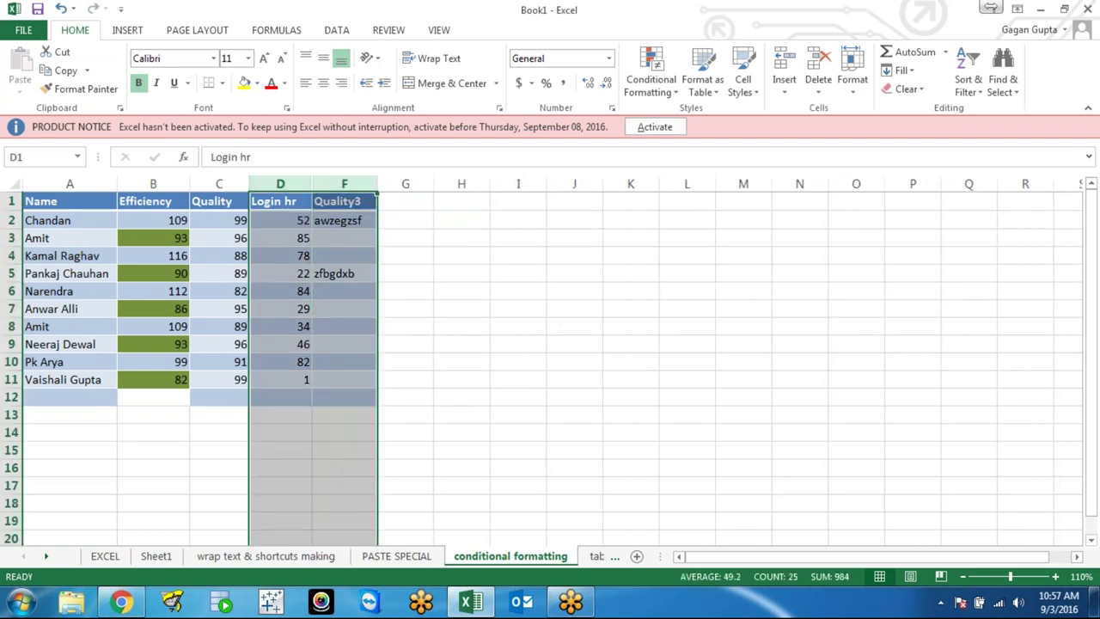
right_click(316, 187)
click(355, 422)
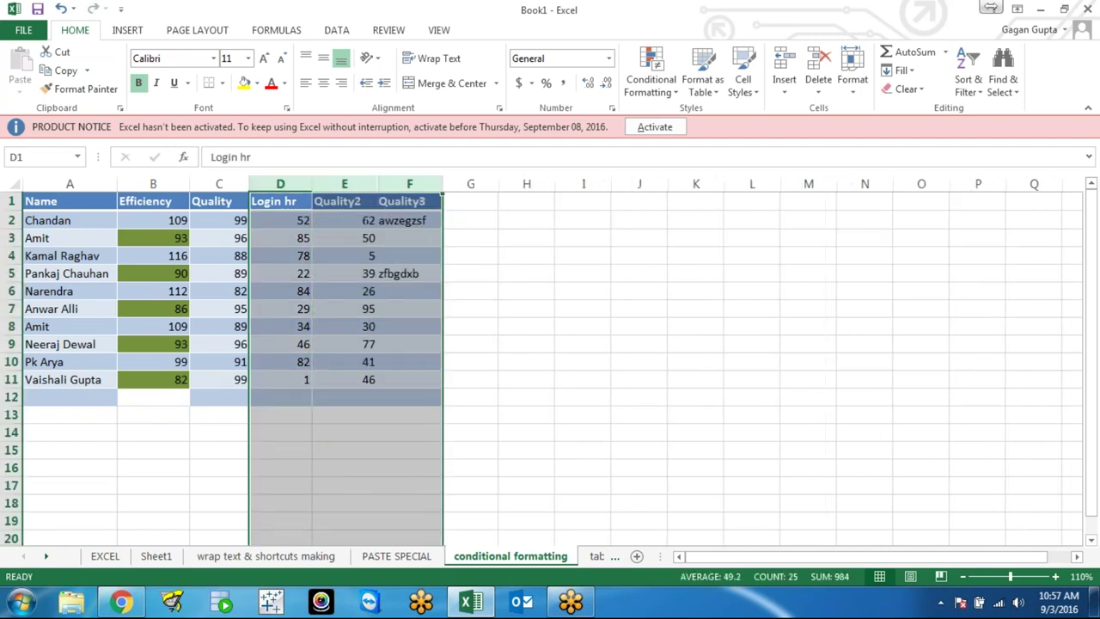
click(344, 201)
key(ctrl+space)
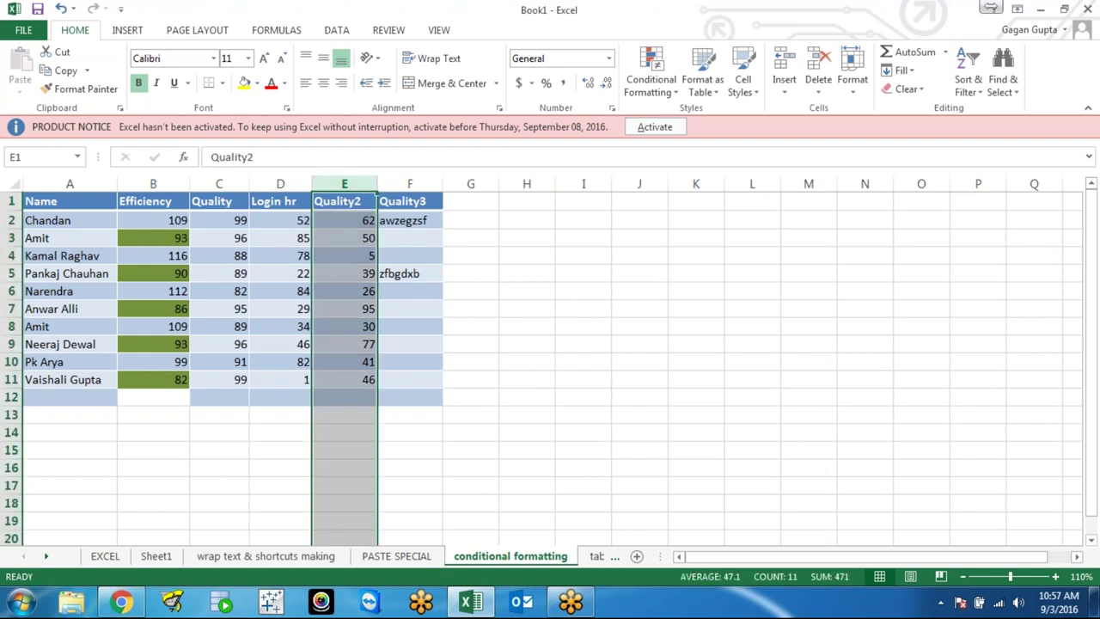
right_click(376, 195)
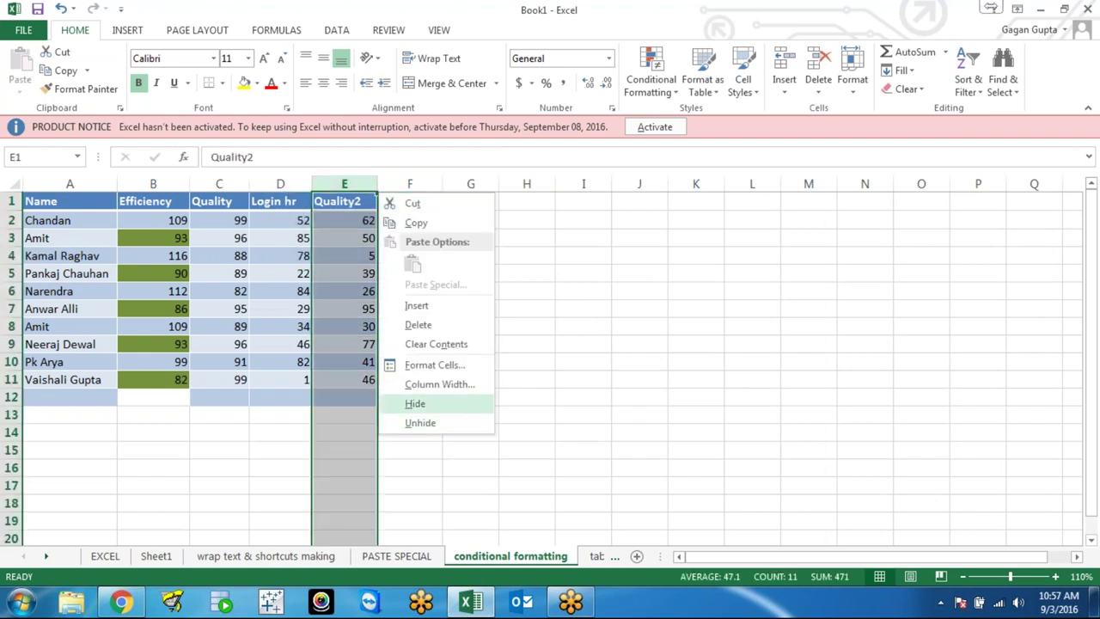
click(415, 404)
key(Left)
key(shift+Right)
key(ctrl+space)
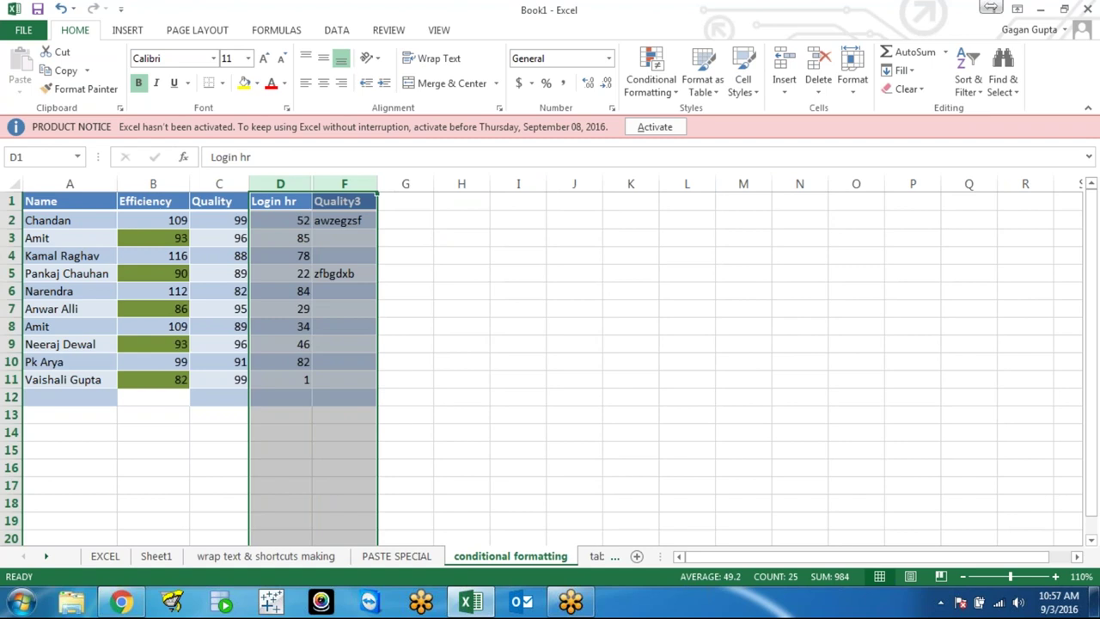
key(shift+F10)
key(Up)
key(Return)
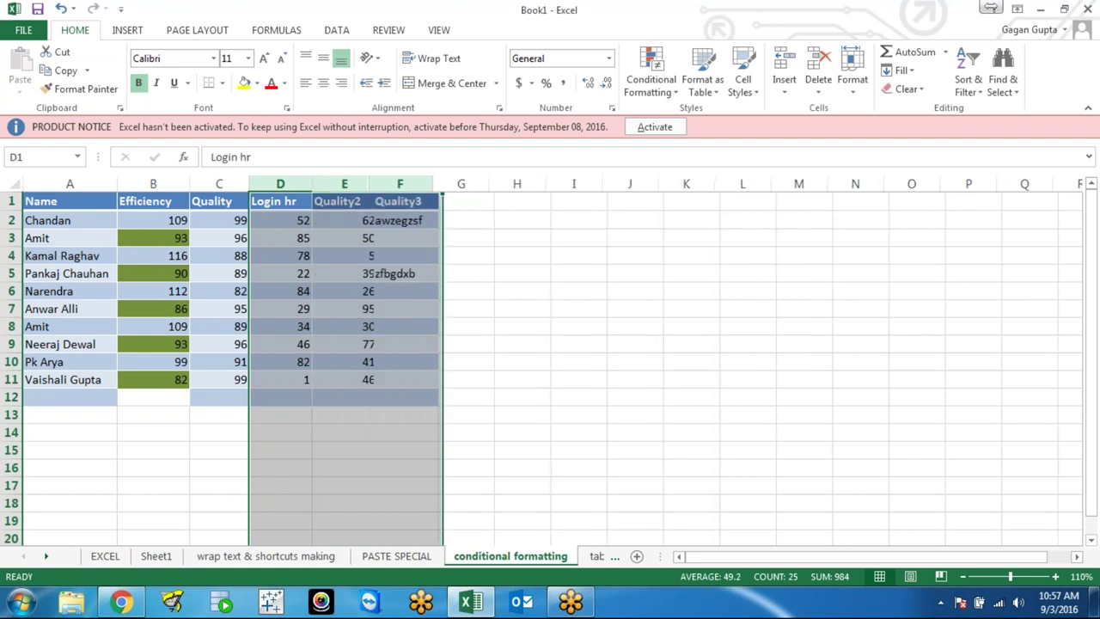
key(Down)
key(Up)
key(Right)
key(Left)
key(Down)
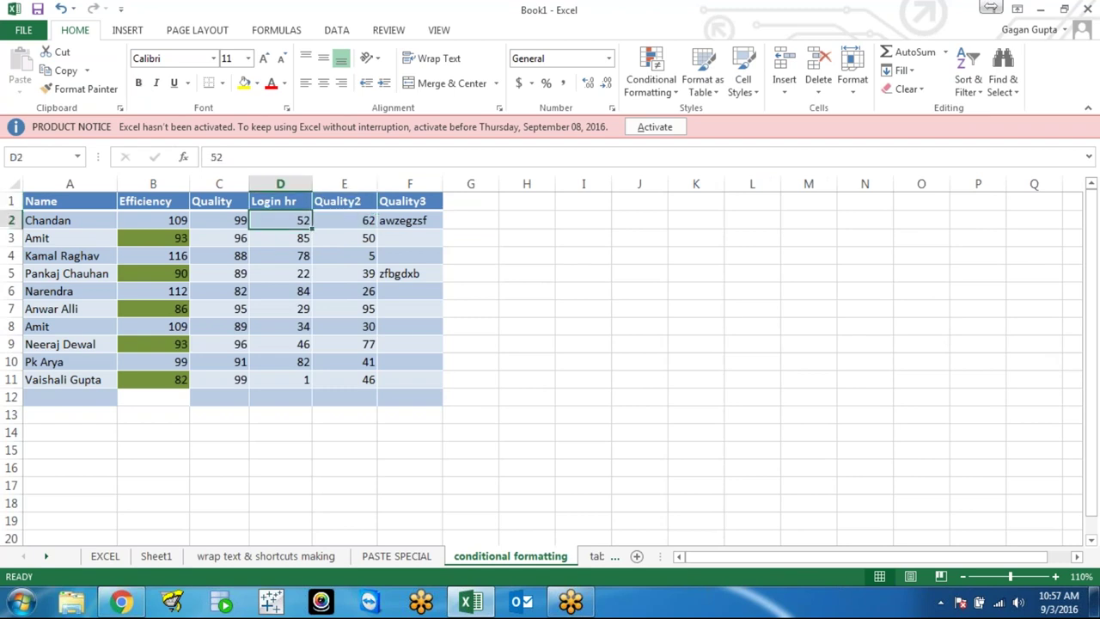
key(Up)
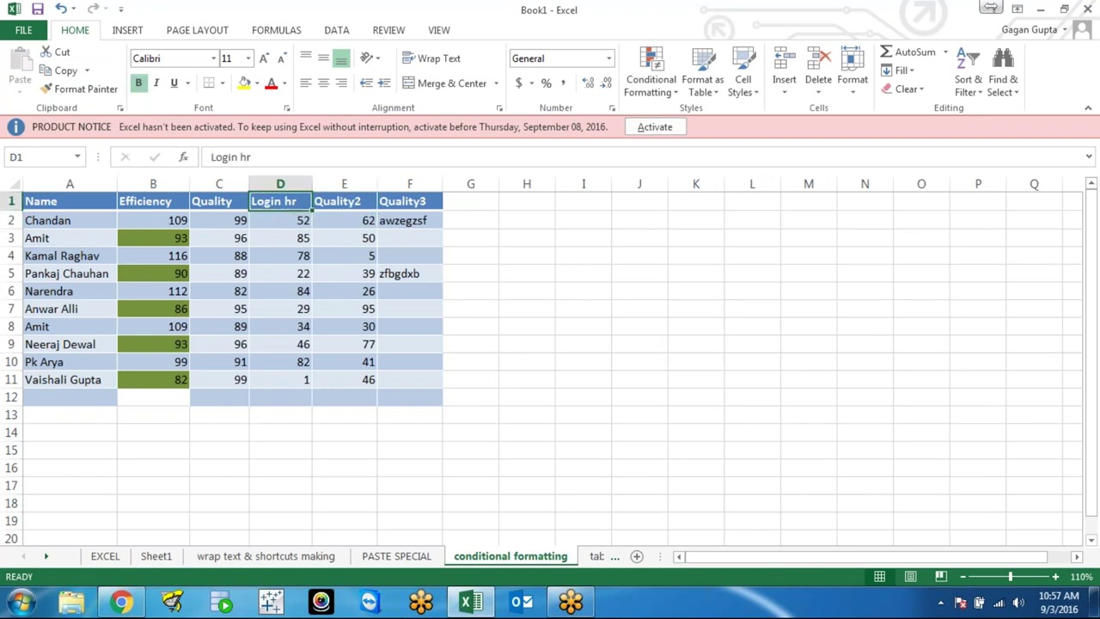
click(345, 220)
click(280, 201)
click(344, 220)
click(280, 201)
click(345, 201)
click(281, 220)
click(280, 201)
click(461, 216)
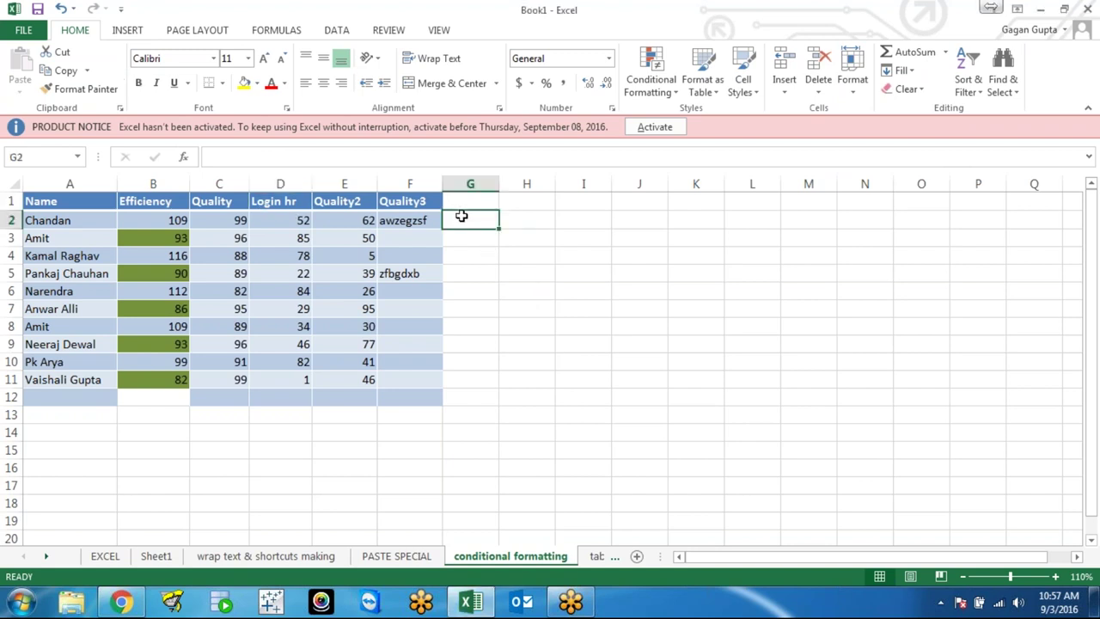
key(alt)
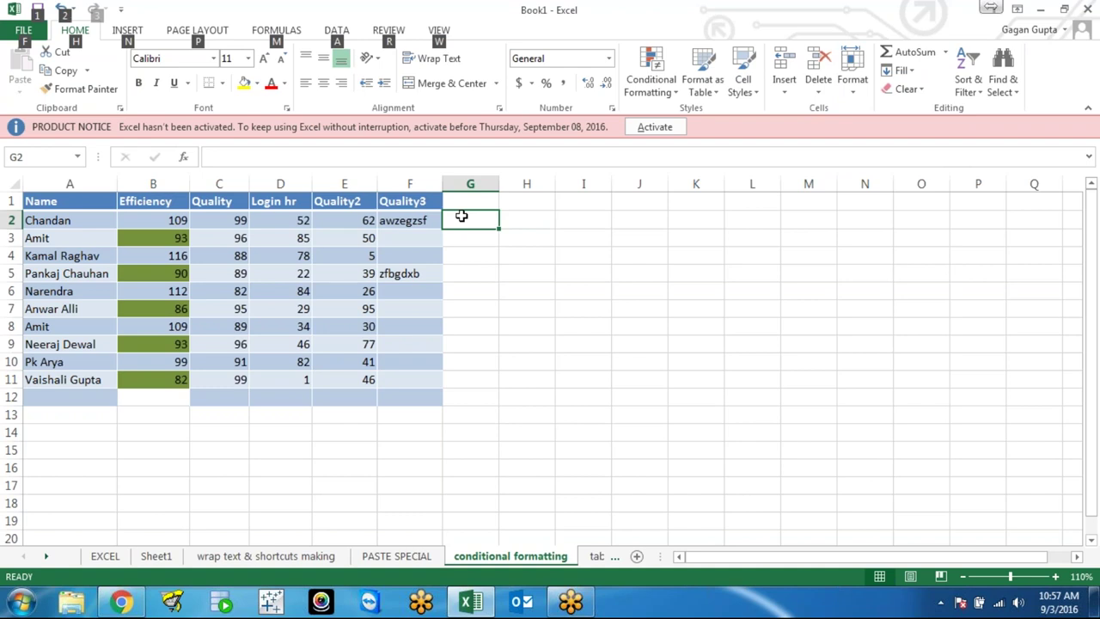
key(alt+equal)
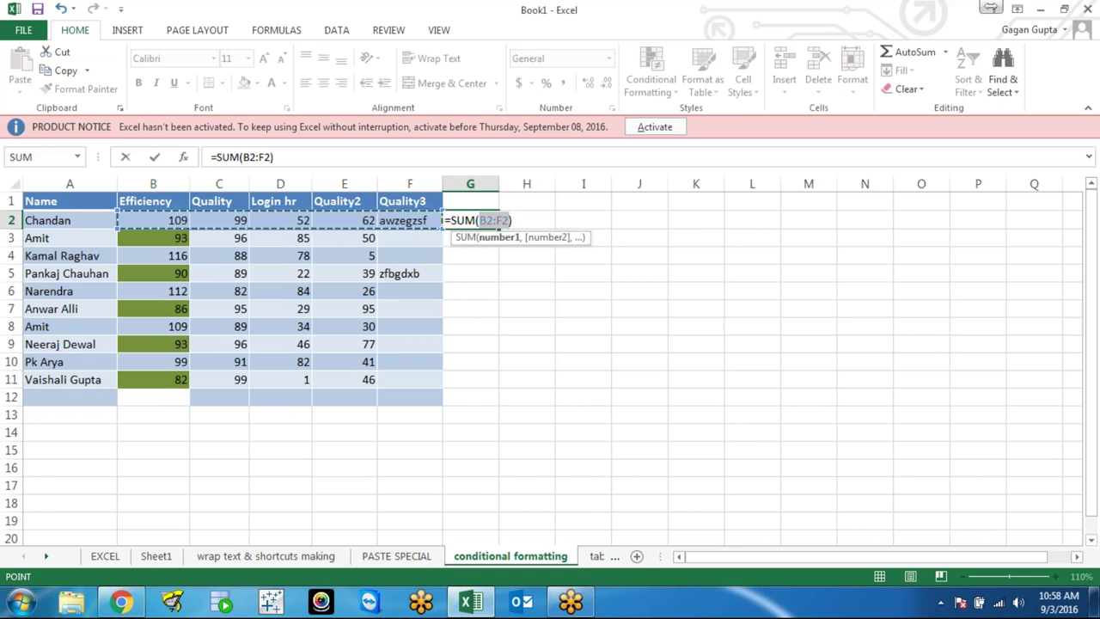
key(Escape)
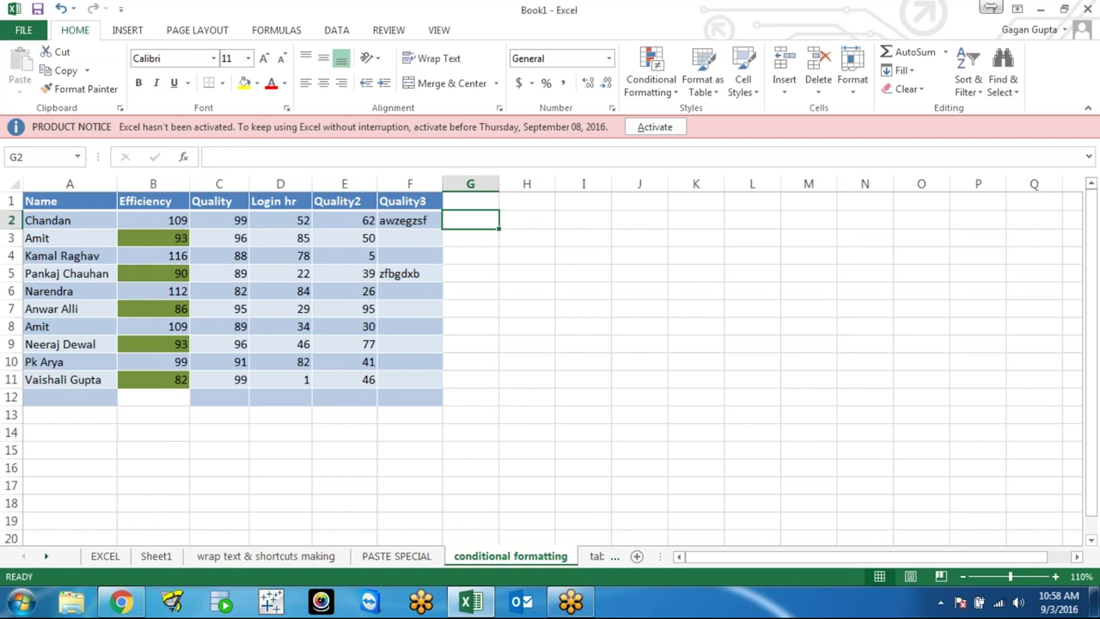
key(alt+equal)
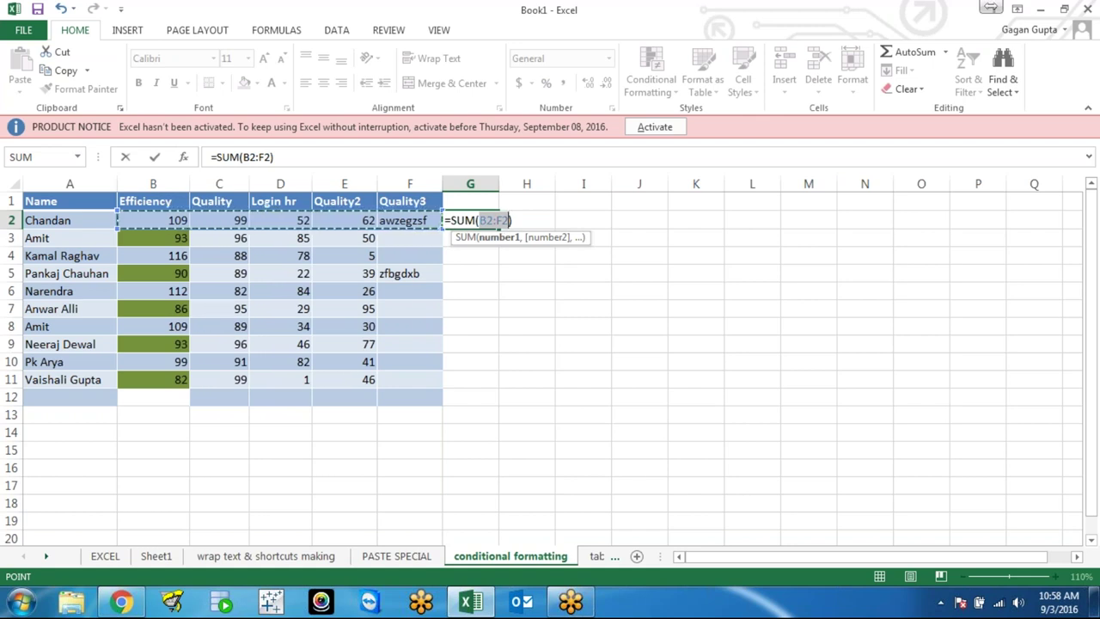
key(Return)
key(Up)
key(Delete)
text(=sum)
key(Tab)
key(Left)
key(Left)
key(Right)
key(shift+Left)
key(shift+Left)
key(shift+Left)
key(shift+Left)
text())
key(Return)
key(Up)
key(Delete)
key(alt+equal)
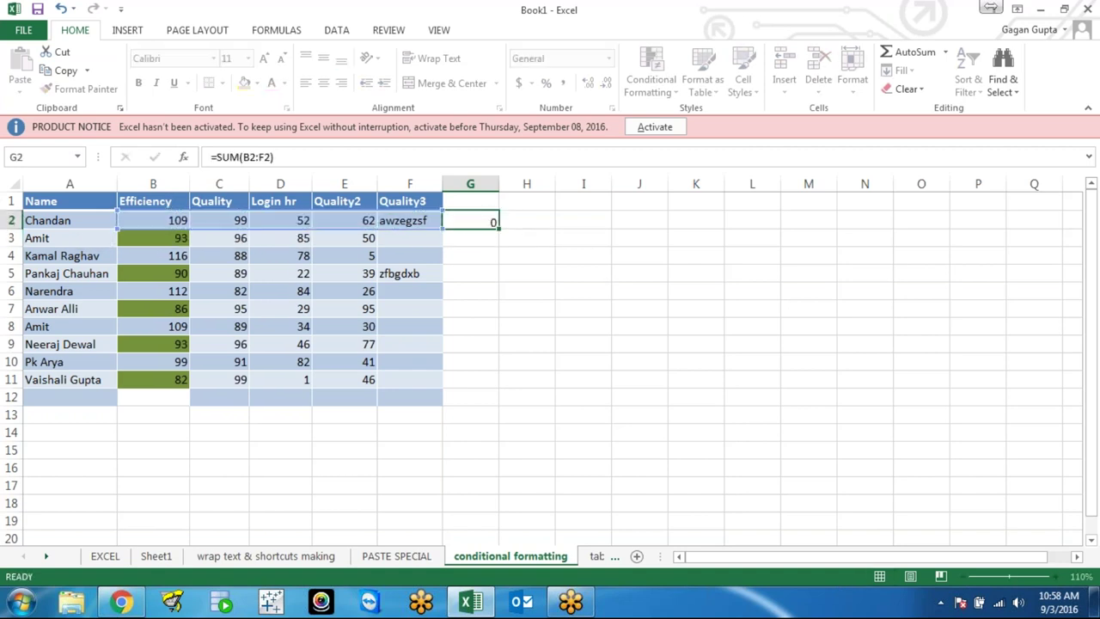
key(Return)
key(Left)
key(ctrl+Down)
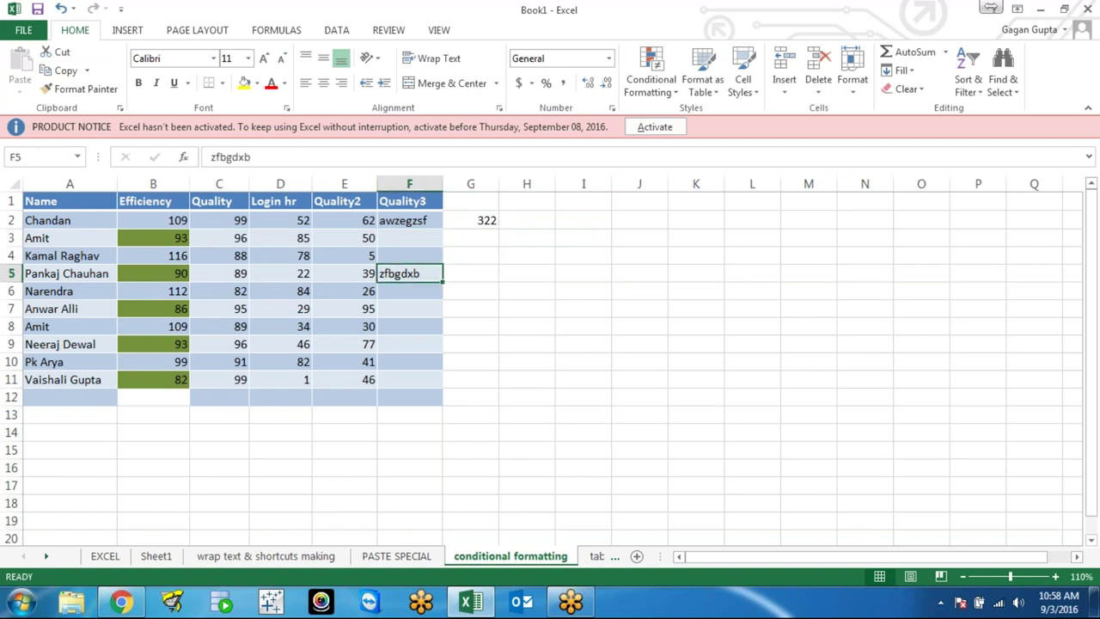
key(Left)
key(ctrl+Down)
key(Right)
key(Right)
key(ctrl+shift+Up)
key(ctrl+d)
key(Down)
key(Up)
key(Up)
key(Down)
key(ctrl+Up)
key(Down)
key(Up)
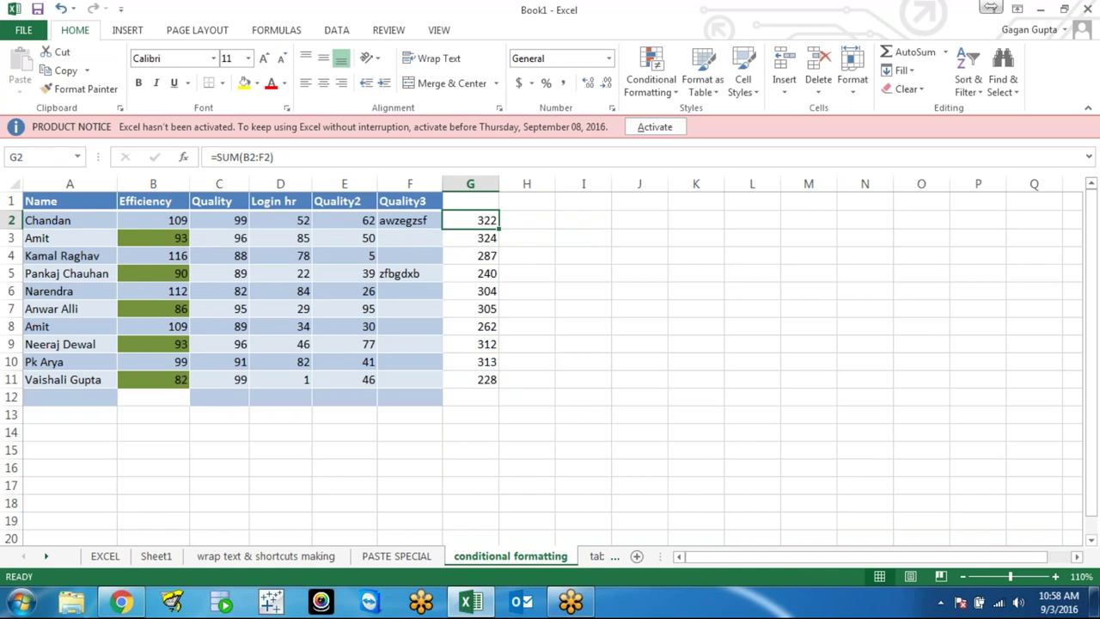
key(ctrl+space)
key(ctrl+z)
key(ctrl+z)
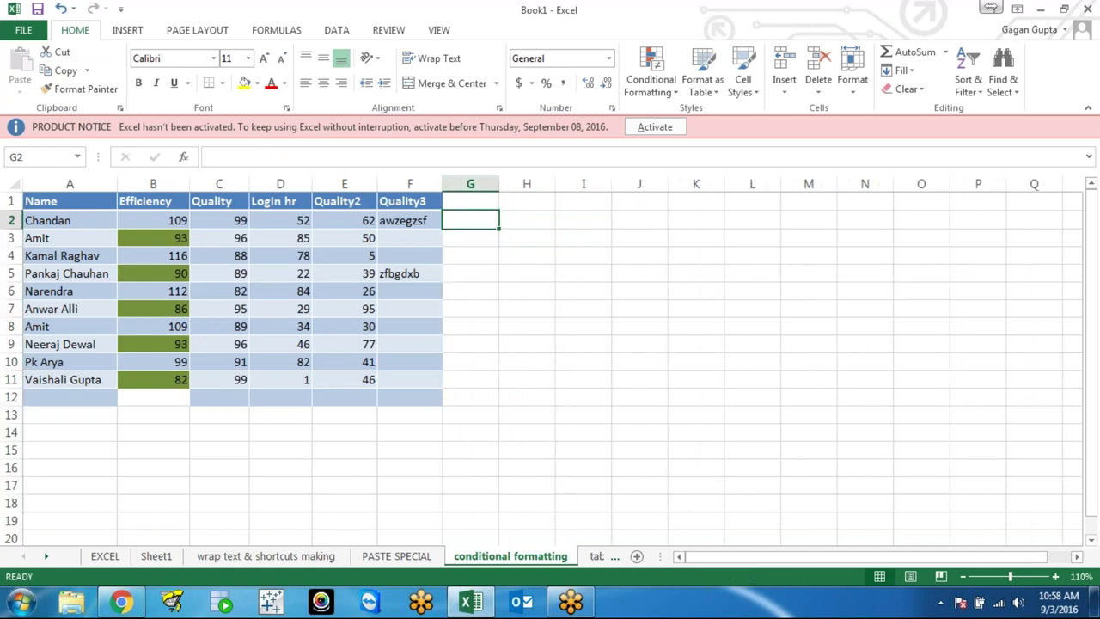
click(913, 70)
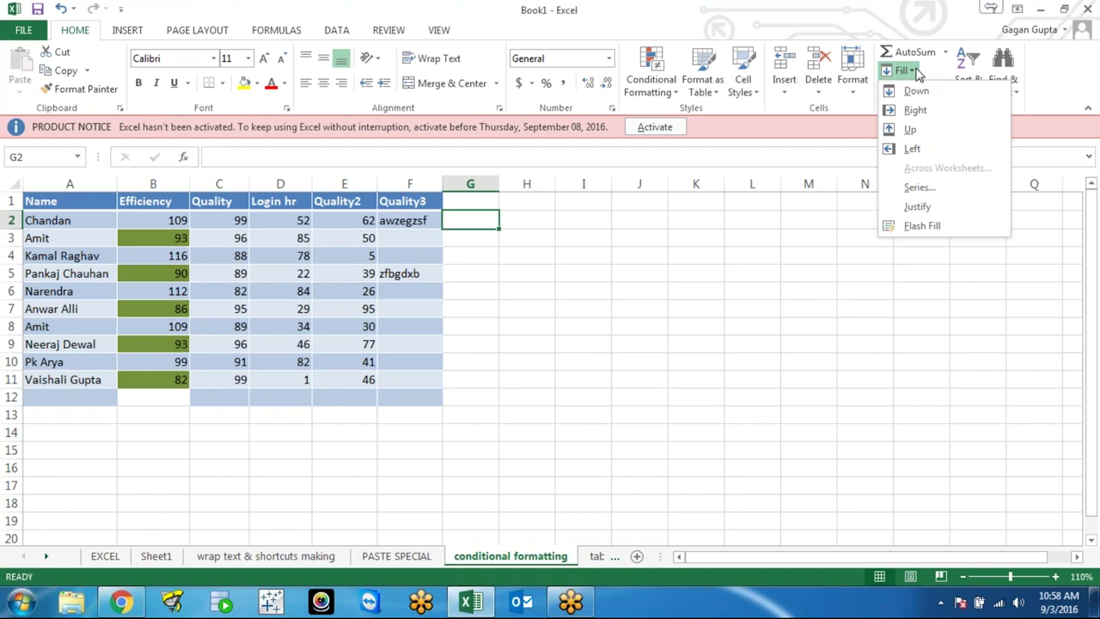
click(561, 320)
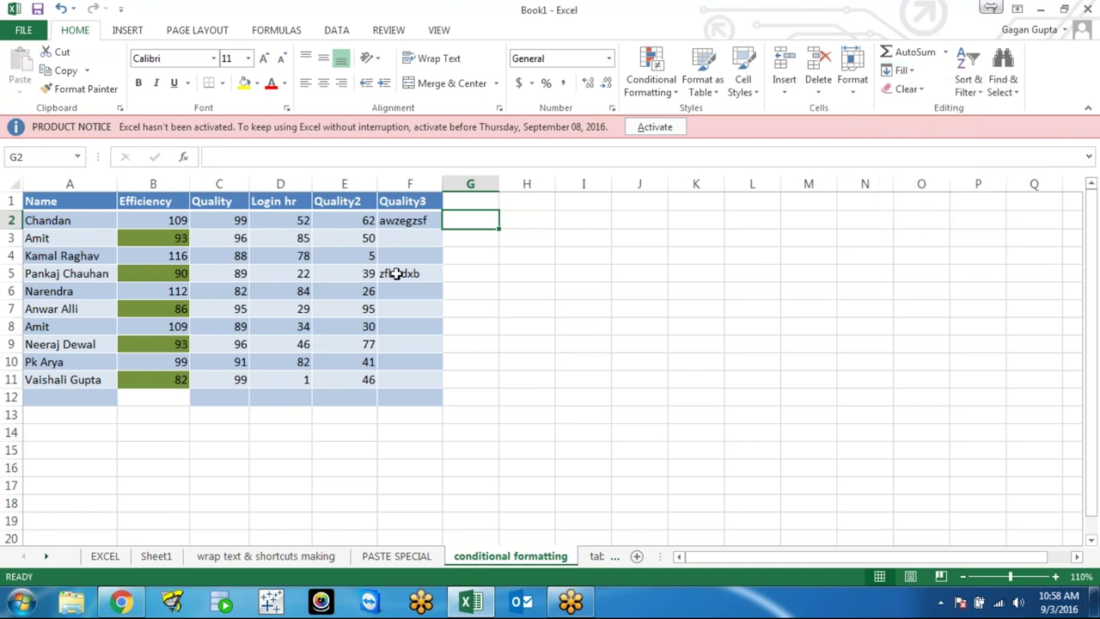
click(395, 273)
click(404, 379)
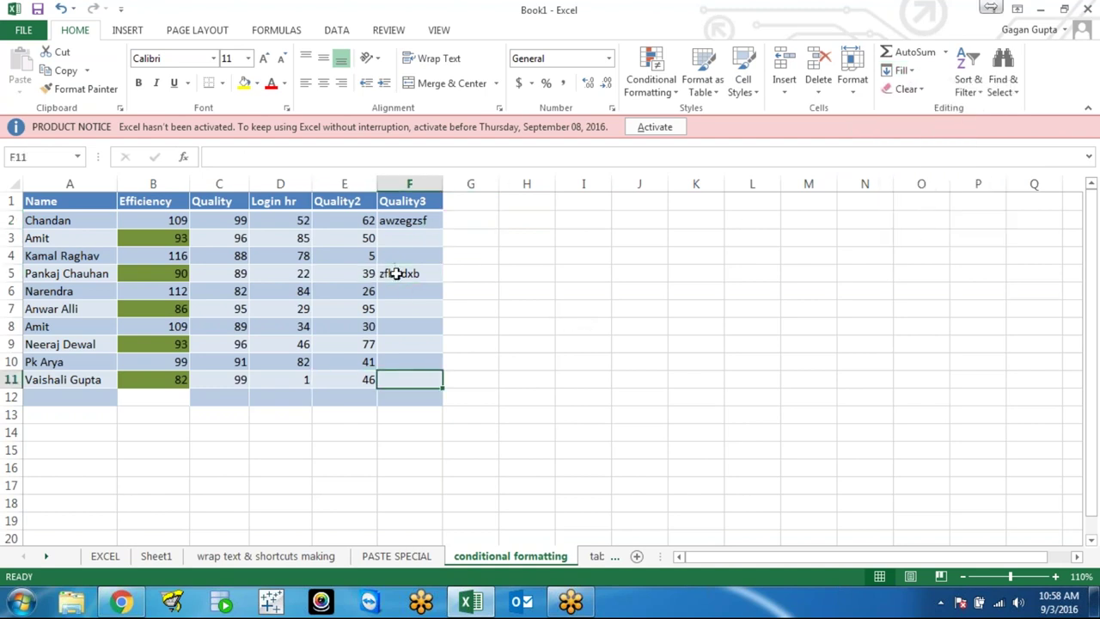
shift+click(394, 274)
key(ctrl+d)
key(Down)
key(Up)
key(Up)
key(Up)
key(Up)
key(Up)
key(shift+Down)
key(shift+Down)
key(shift+Down)
key(Delete)
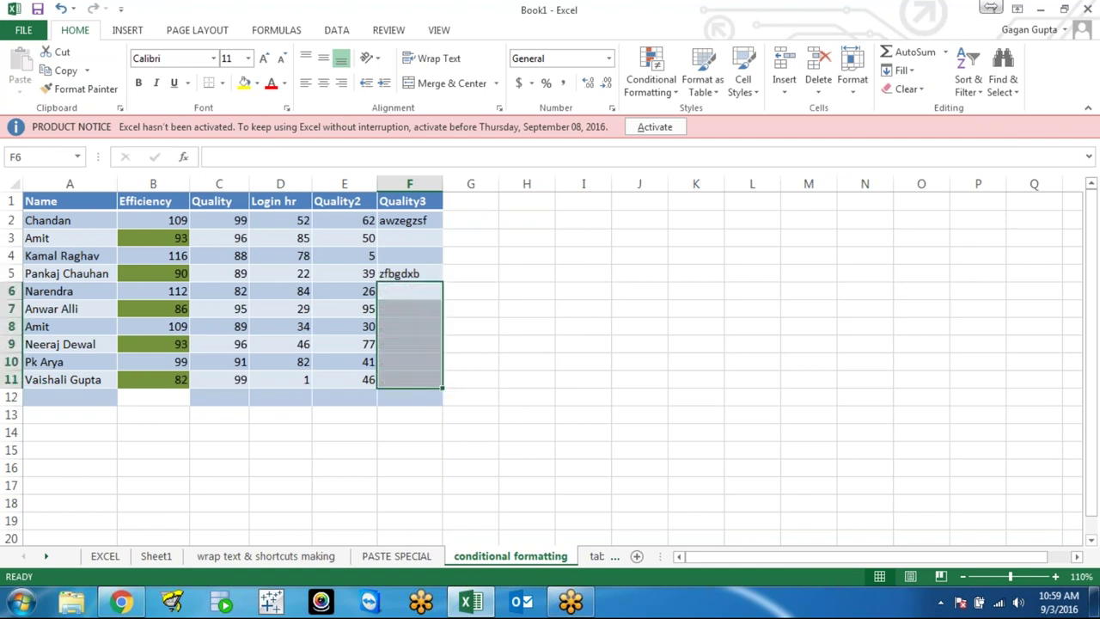
key(Up)
key(Up)
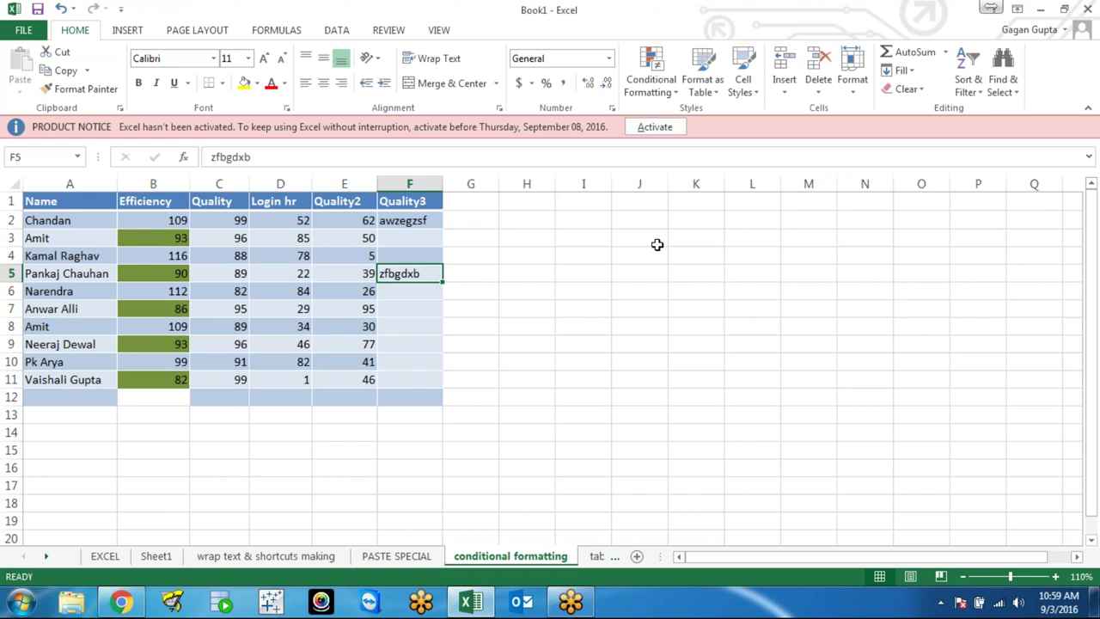
key(ctrl+c)
key(shift+Down)
key(shift+Down)
key(shift+Down)
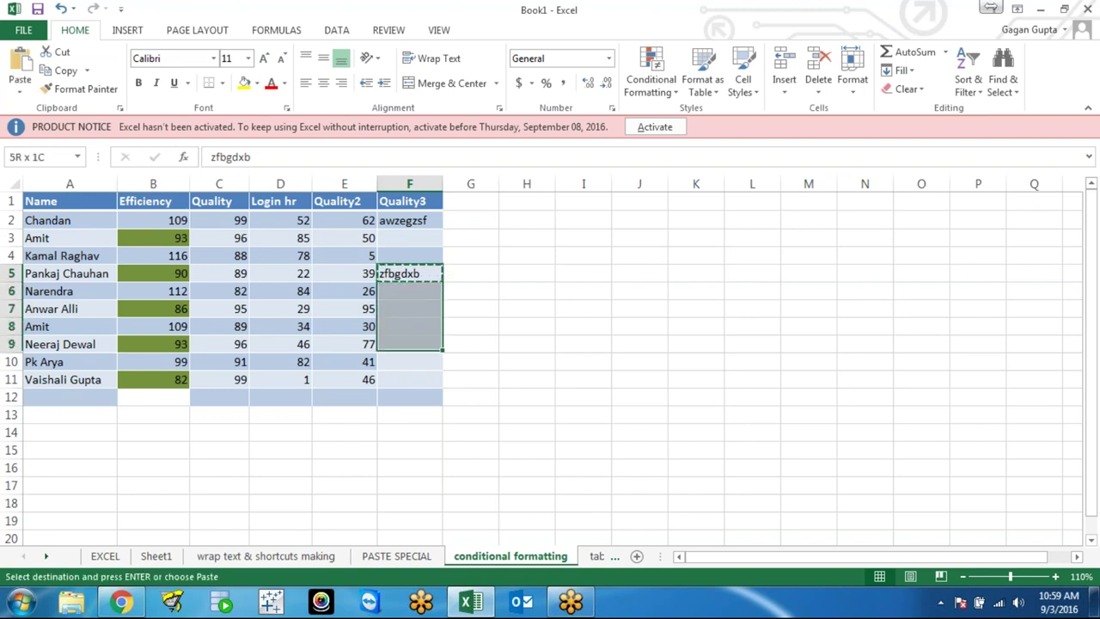
key(shift+Down)
key(ctrl+v)
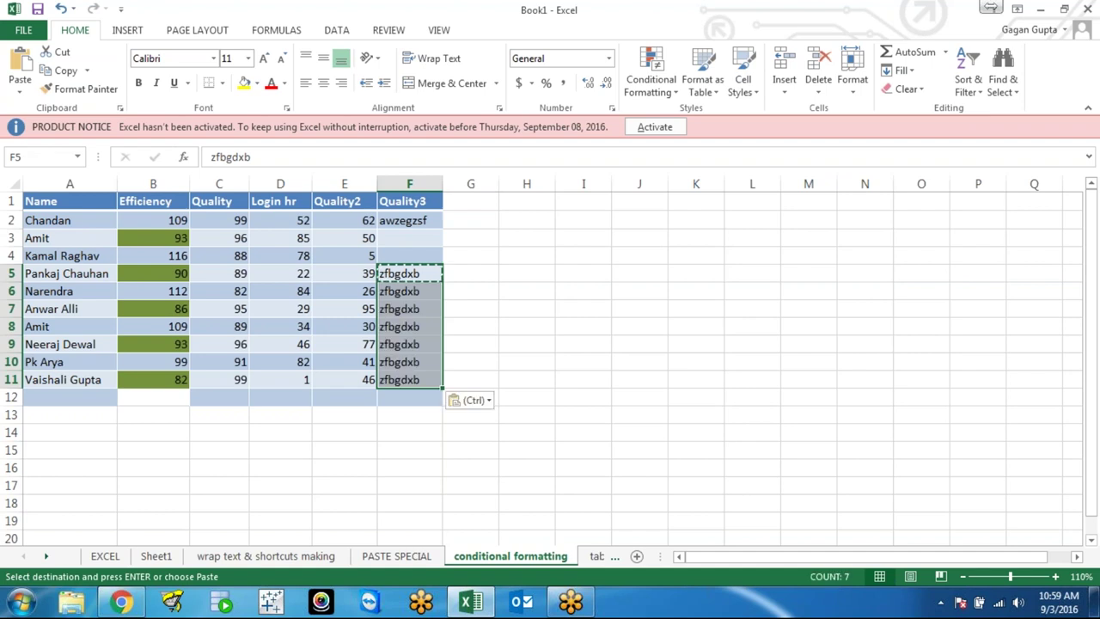
key(ctrl+z)
key(shift+Up)
key(shift+Up)
key(shift+Up)
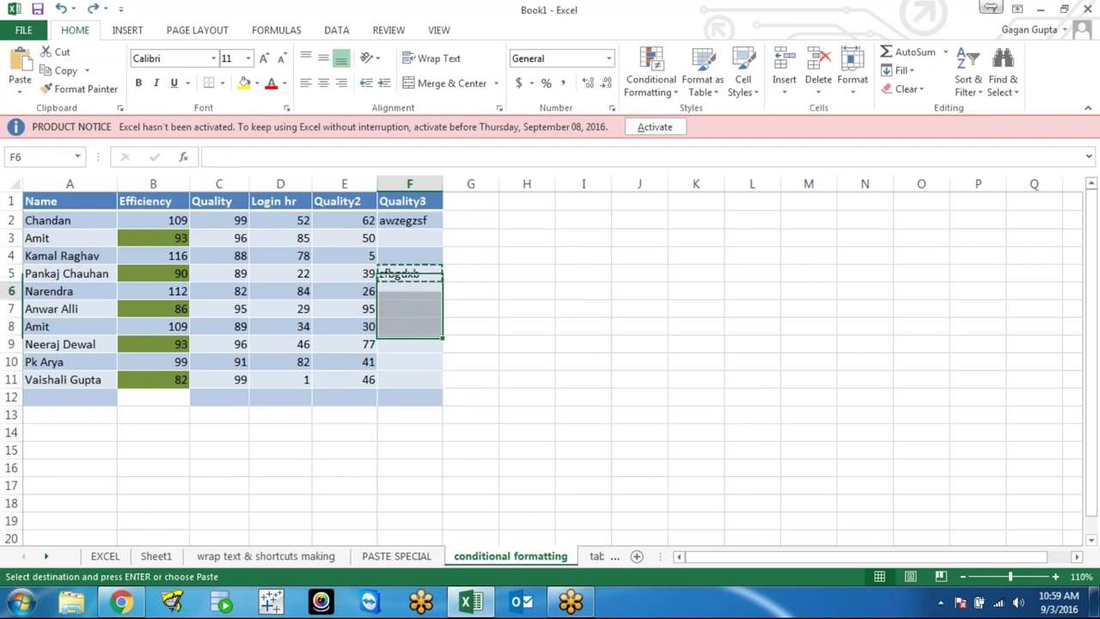
key(shift+Up)
key(shift+Up)
key(shift+Up)
key(Escape)
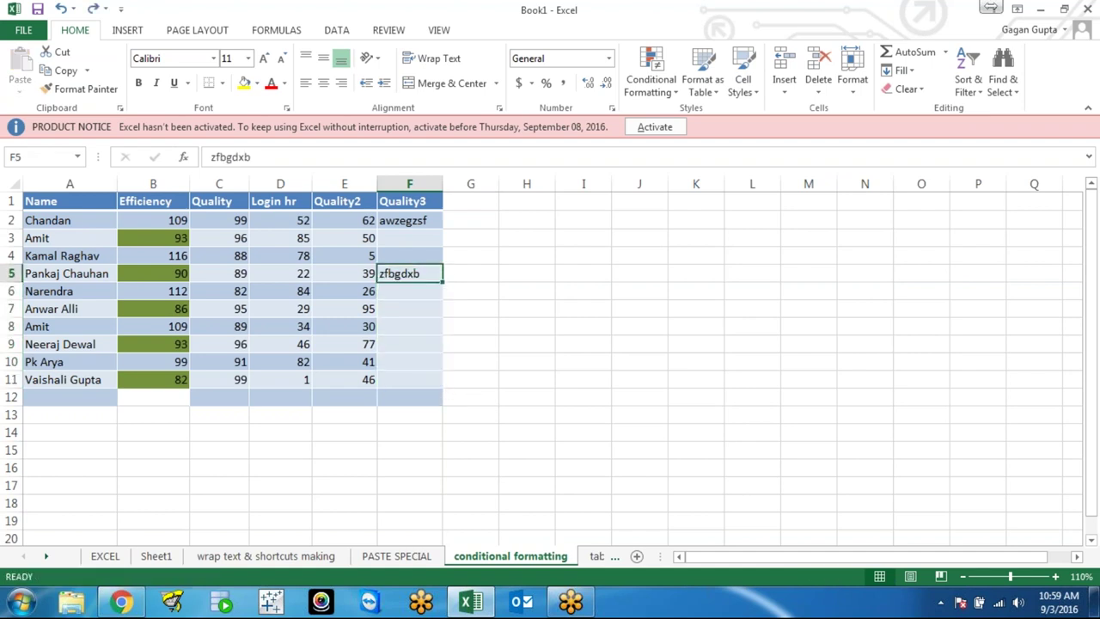
key(Left)
key(ctrl+Down)
key(Right)
key(ctrl+shift+Up)
key(ctrl+d)
click(409, 379)
key(Up)
key(Up)
key(Up)
key(Up)
key(Up)
key(ctrl+shift+Down)
key(Delete)
key(Up)
click(921, 89)
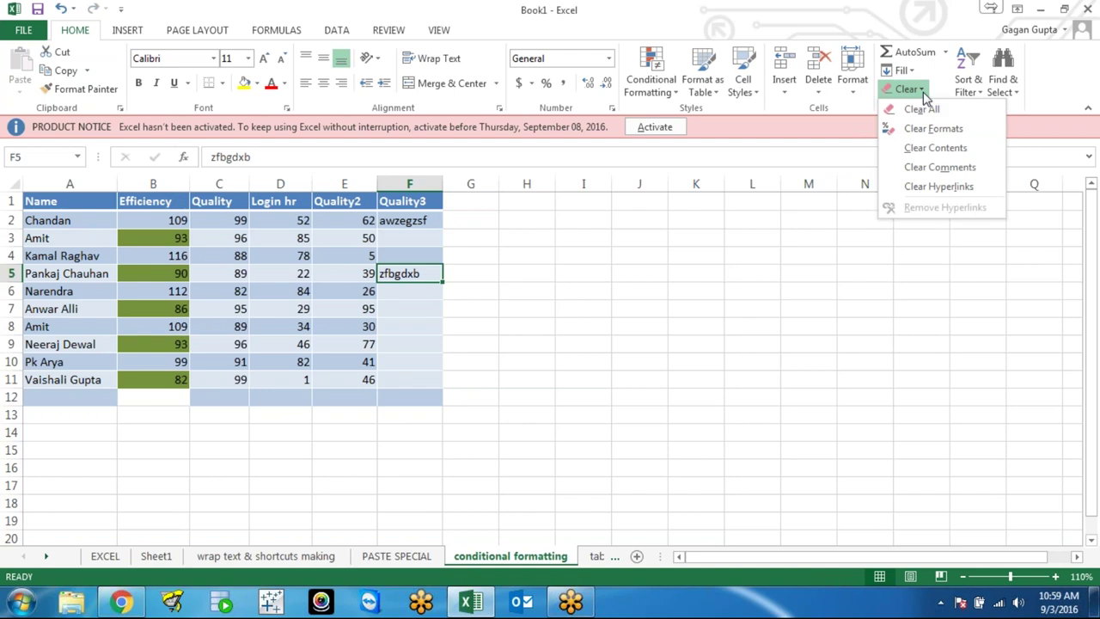
click(703, 305)
click(702, 296)
click(699, 312)
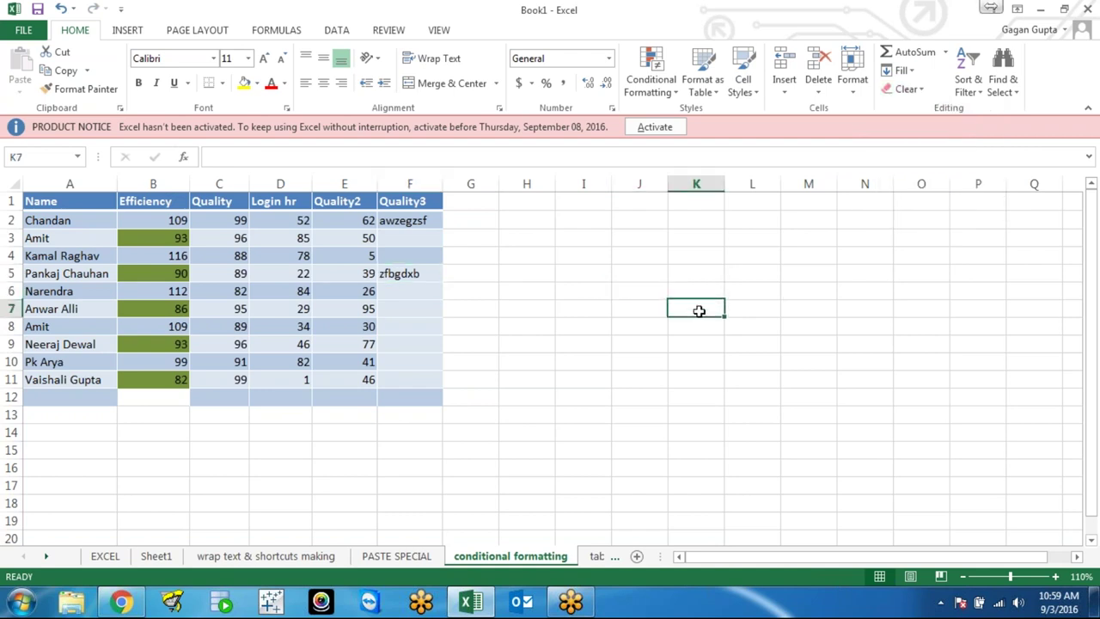
click(692, 294)
click(533, 251)
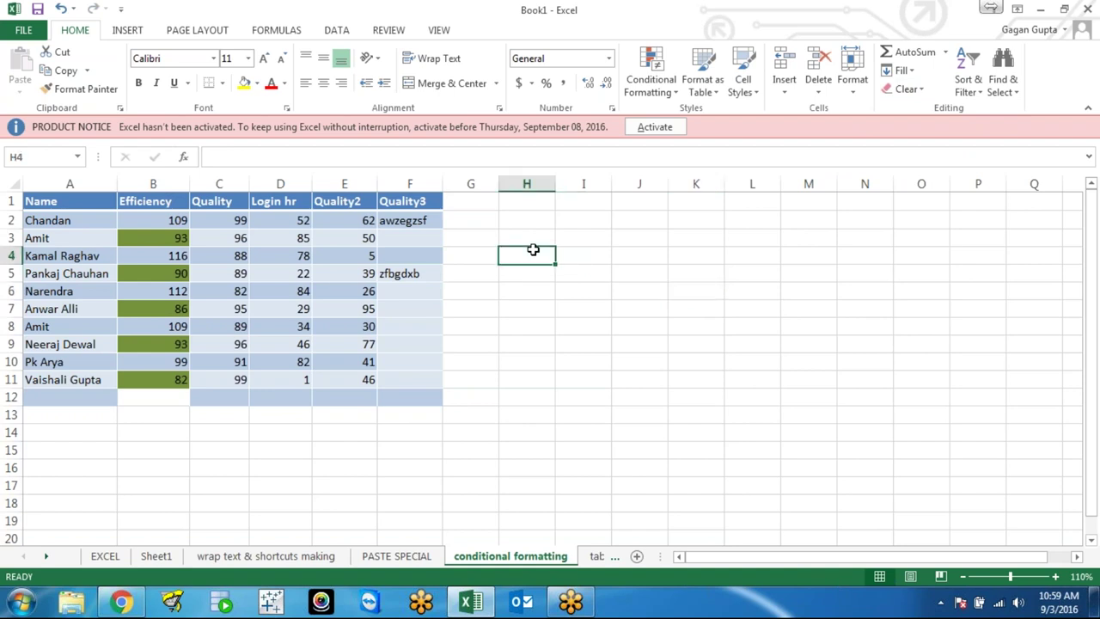
Enter =RANDBETWEEN(1,100) in cell H4
key(Left)
key(Left)
key(Left)
key(Left)
key(Right)
key(Right)
key(Right)
key(Right)
text(=t)
key(Escape)
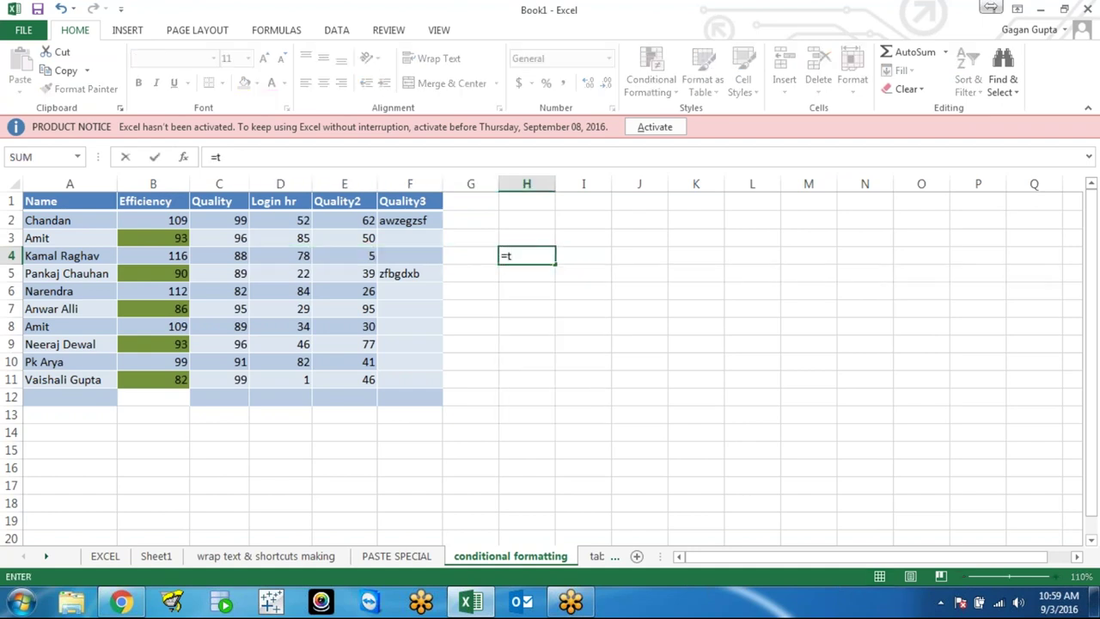
key(BackSpace)
text(ran)
key(Down)
key(Tab)
text(1,100))
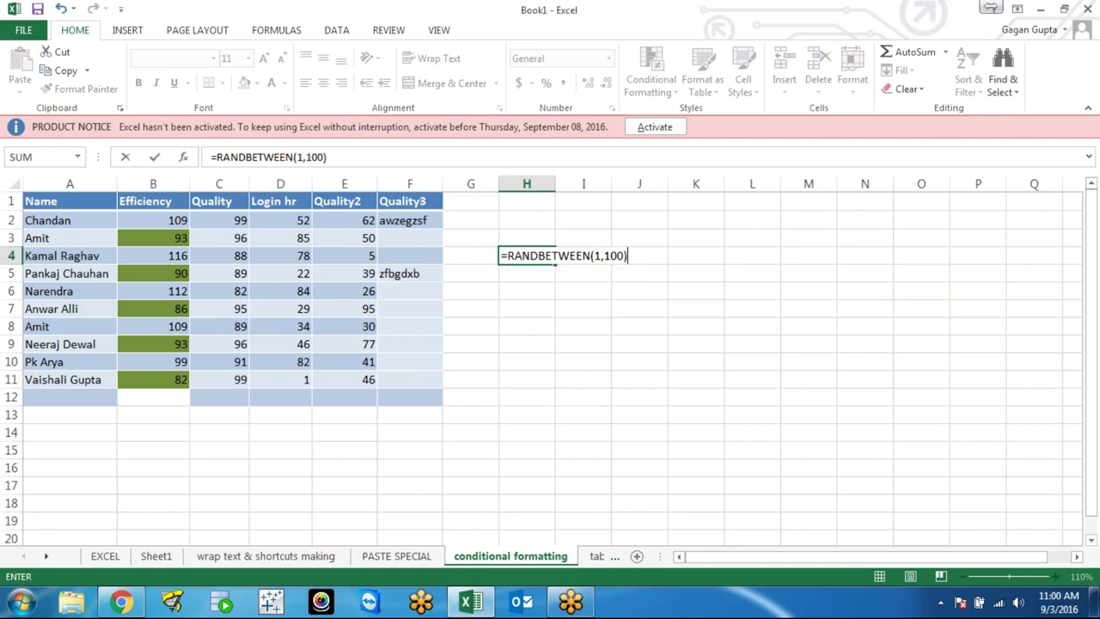
key(ctrl+Return)
Fill the RANDBETWEEN formula across H4:L10, copy the block and bring up Paste Special
mouse_move(526, 256)
mouse_down()
mouse_move(526, 360)
mouse_move(753, 361)
mouse_up()
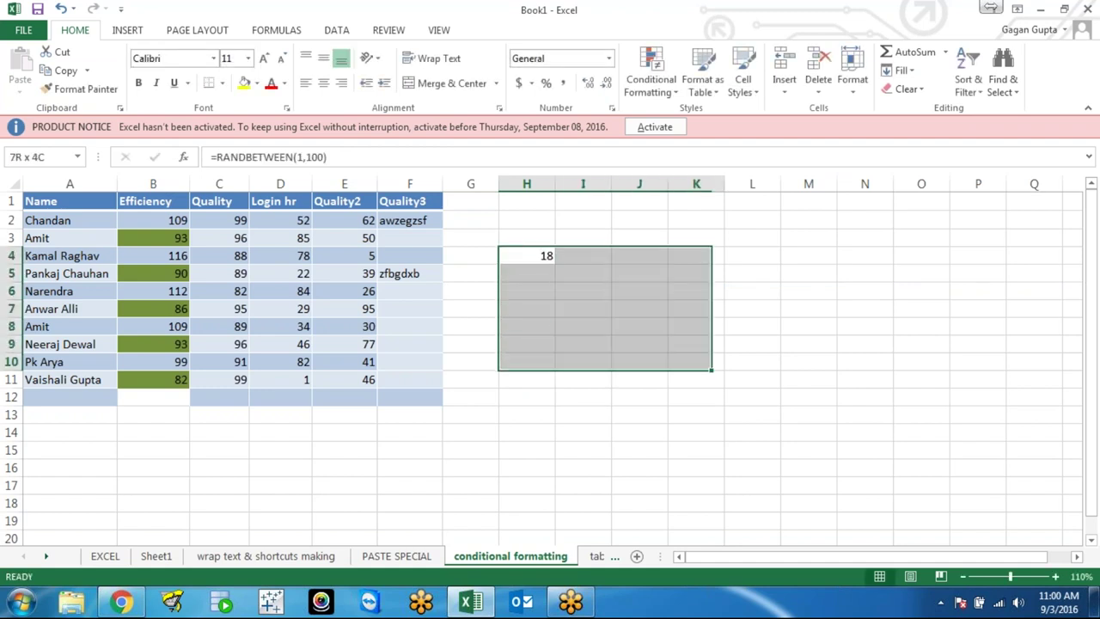
key(ctrl+Return)
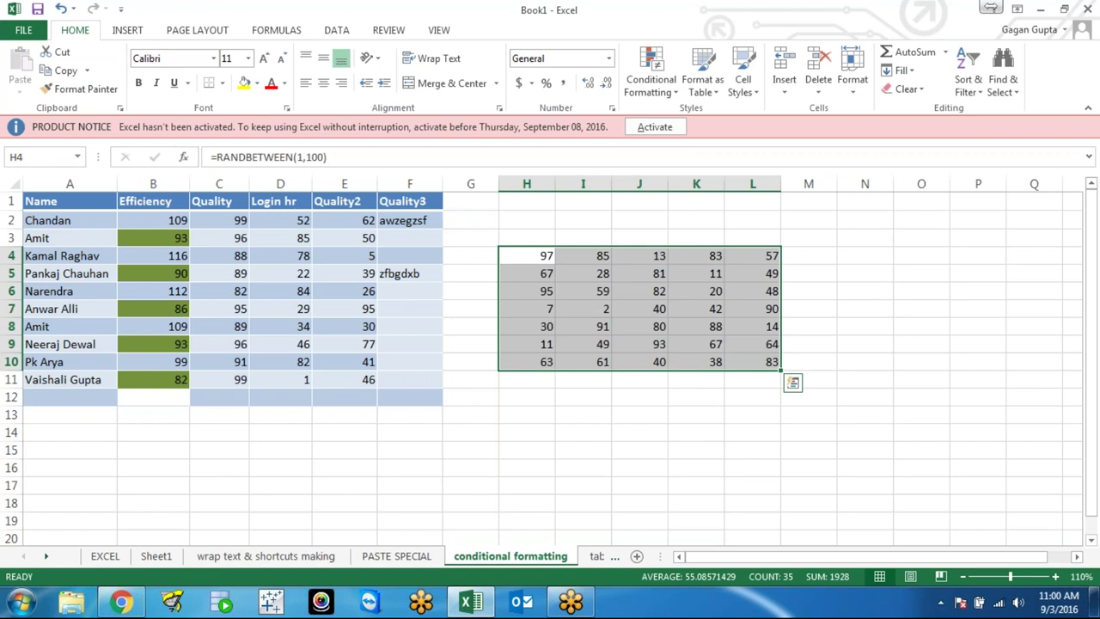
key(F2)
key(Escape)
key(ctrl+c)
key(ctrl+alt+v)
Paste H4:L10 back as fixed values and fill H4:J7 yellow
key(v)
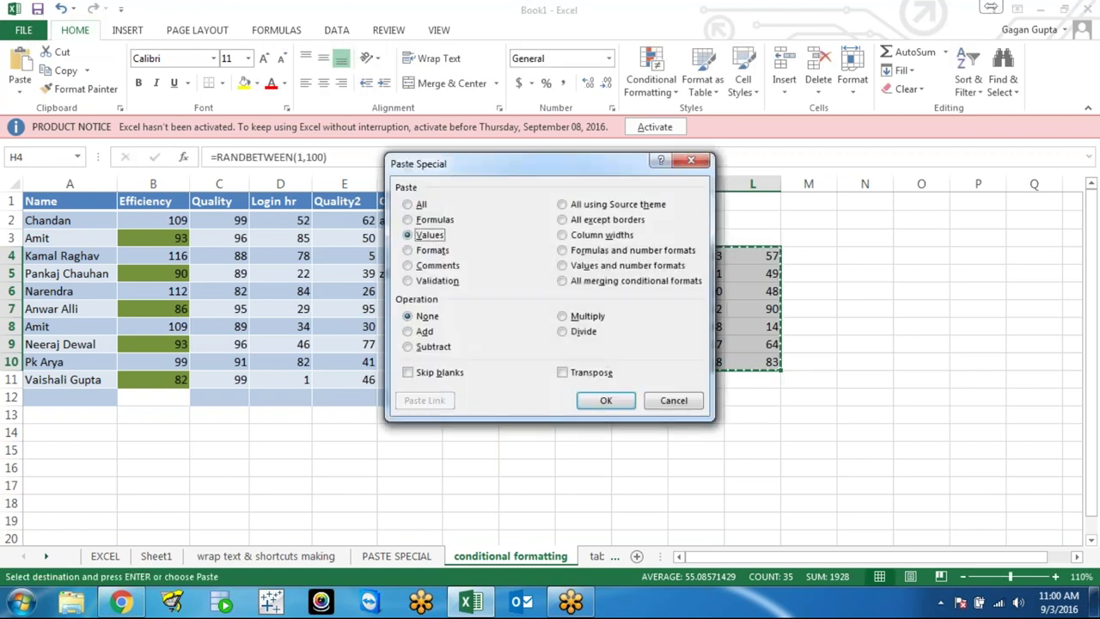
key(Return)
click(526, 255)
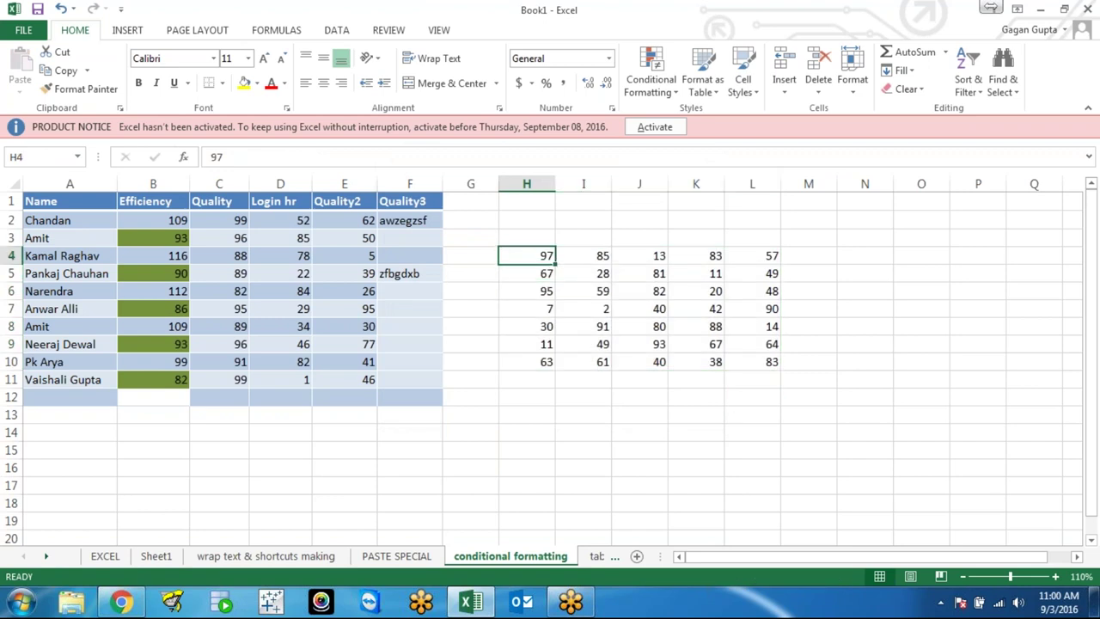
drag(553, 258, 653, 305)
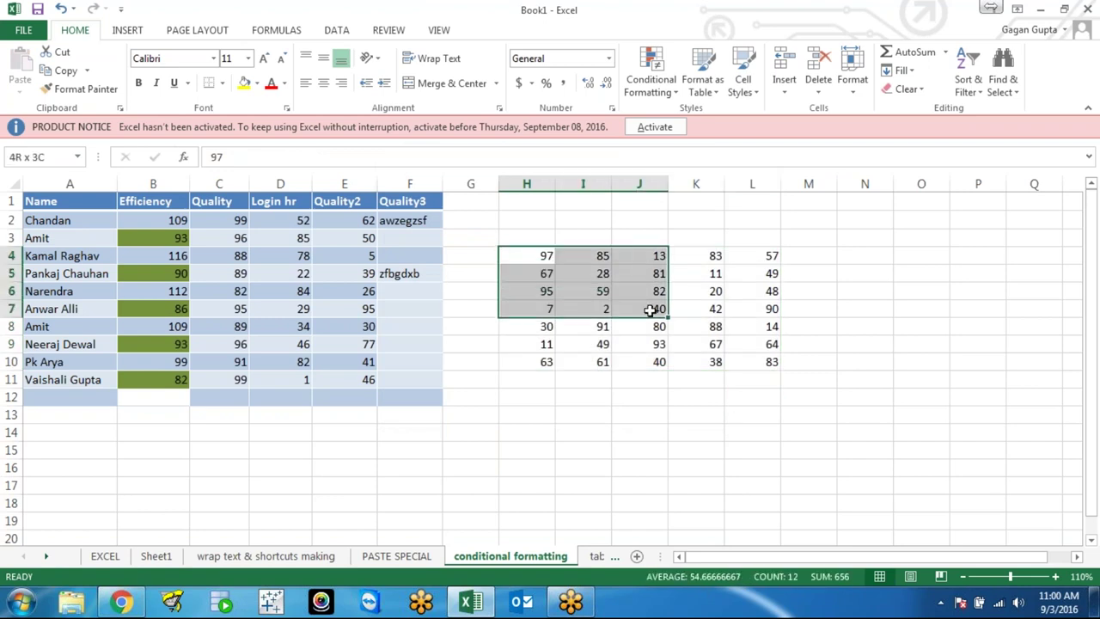
click(244, 83)
Give the numbers in I8:K10 a red font and return to cell H4
drag(567, 331, 715, 361)
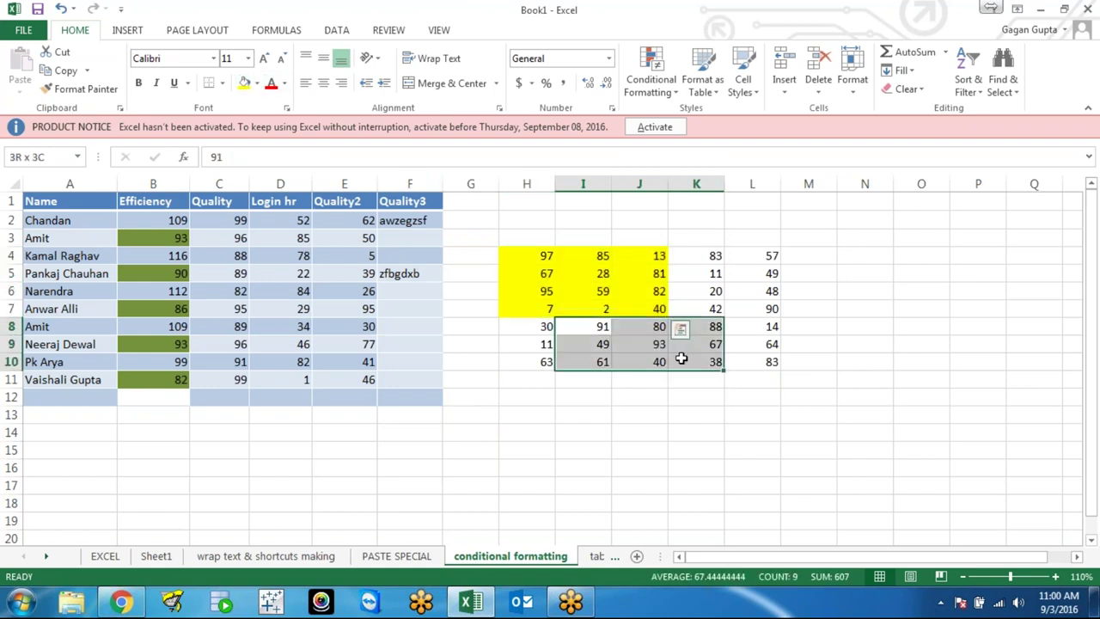
click(270, 82)
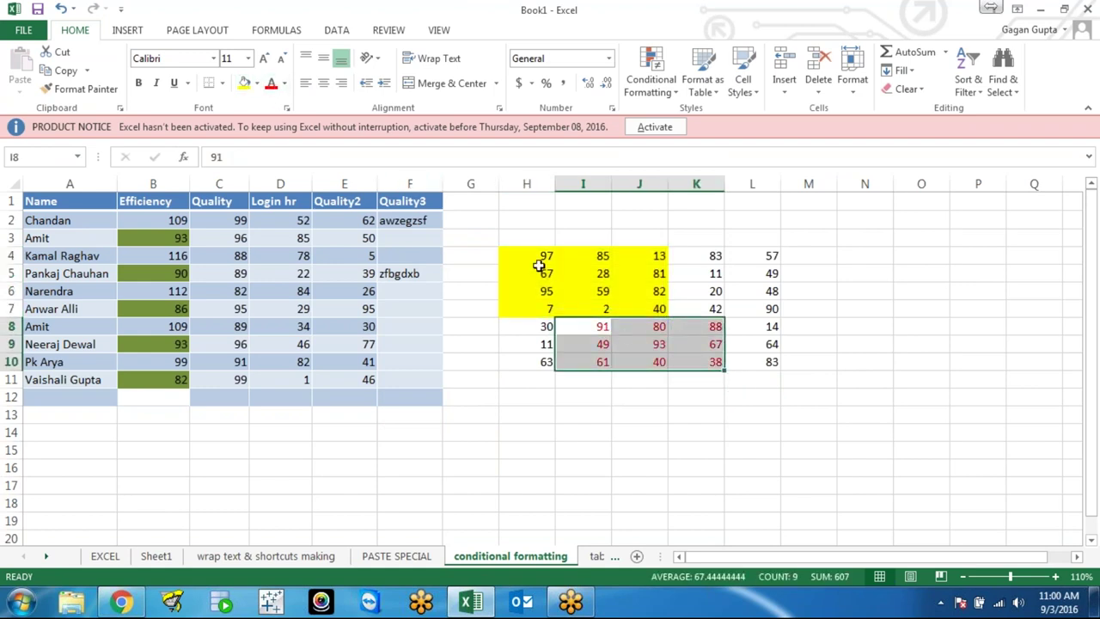
click(590, 267)
key(Up)
key(Left)
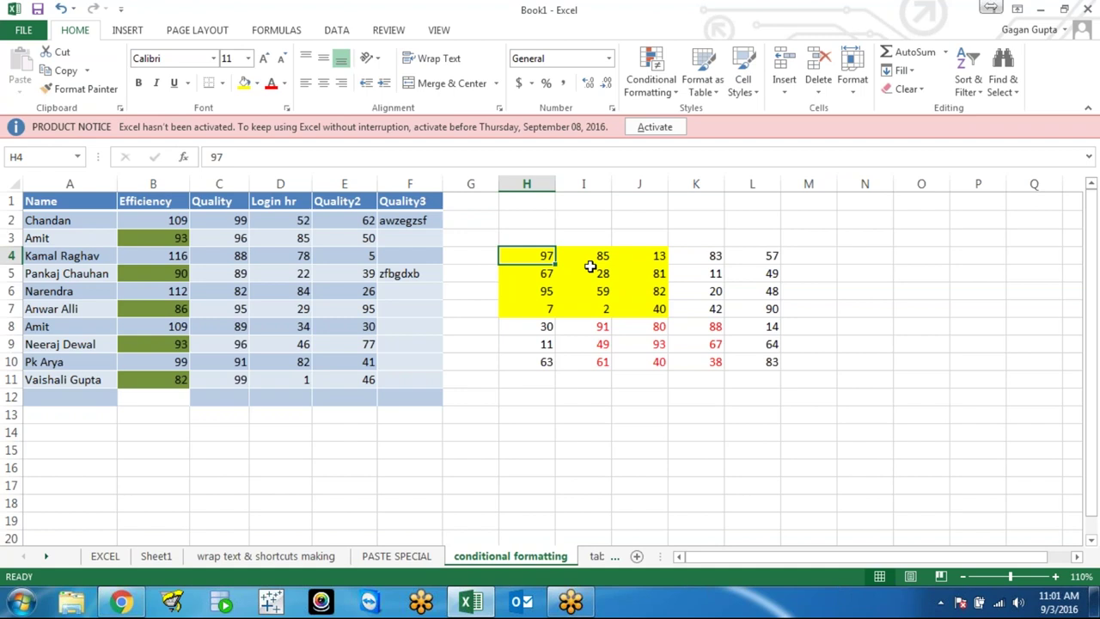
key(shift+Right)
key(shift+Right)
key(shift+Right)
key(shift+Right)
key(shift+Down)
key(shift+Down)
key(shift+Down)
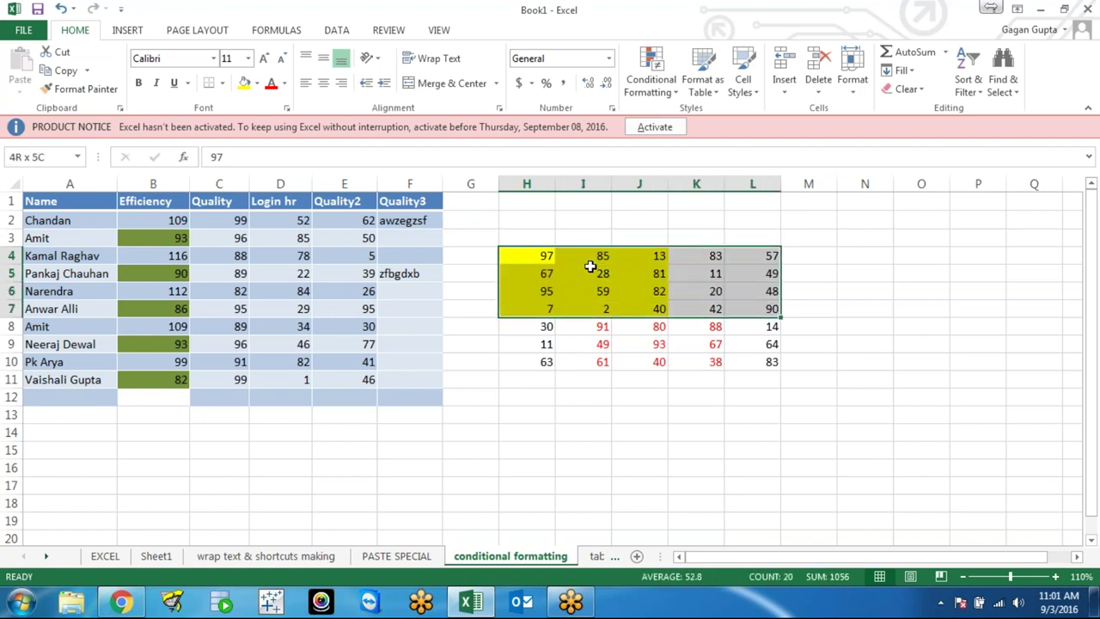
key(shift+Down)
key(shift+Down)
key(shift+Down)
key(Delete)
key(shift+BackSpace)
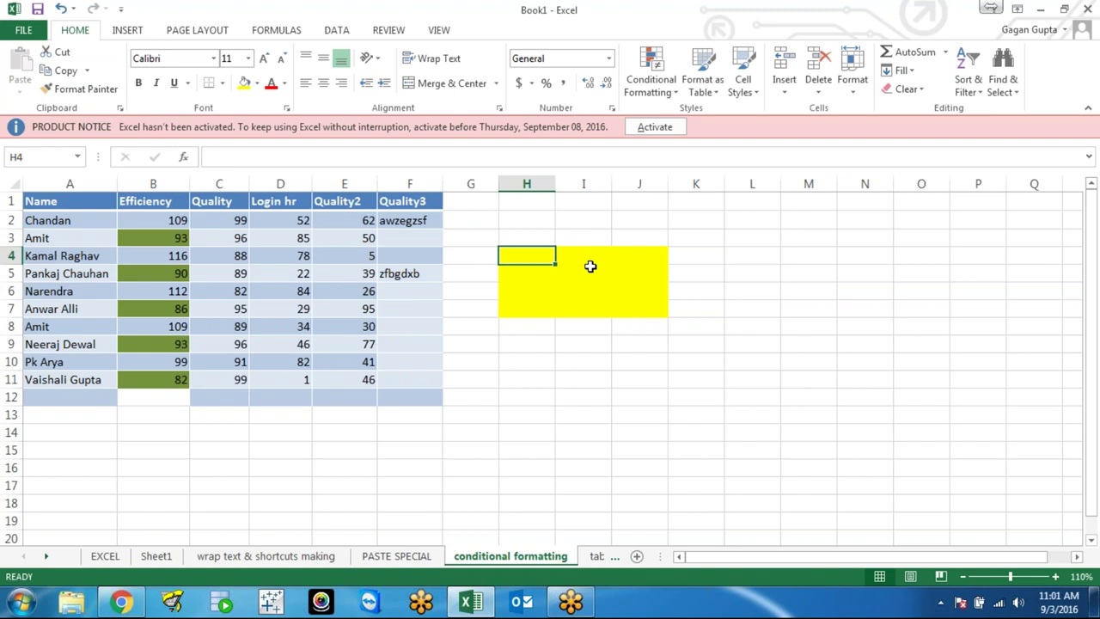
key(ctrl+z)
key(shift+BackSpace)
key(Up)
key(Down)
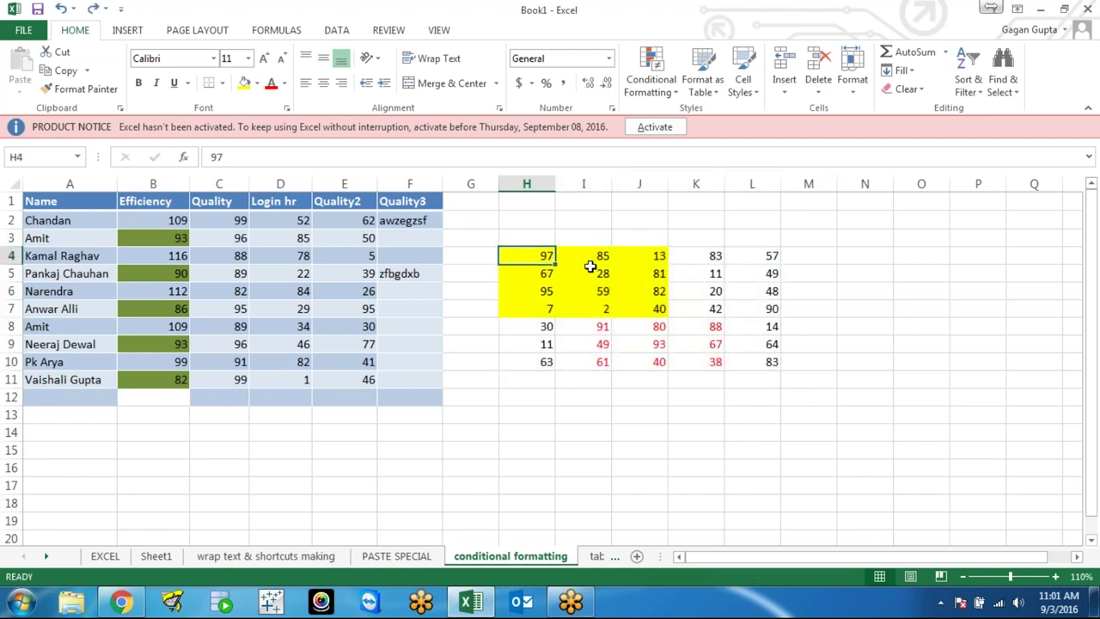
key(ctrl+shift+Right)
key(shift+Down)
key(shift+Down)
key(shift+Down)
key(Up)
key(Up)
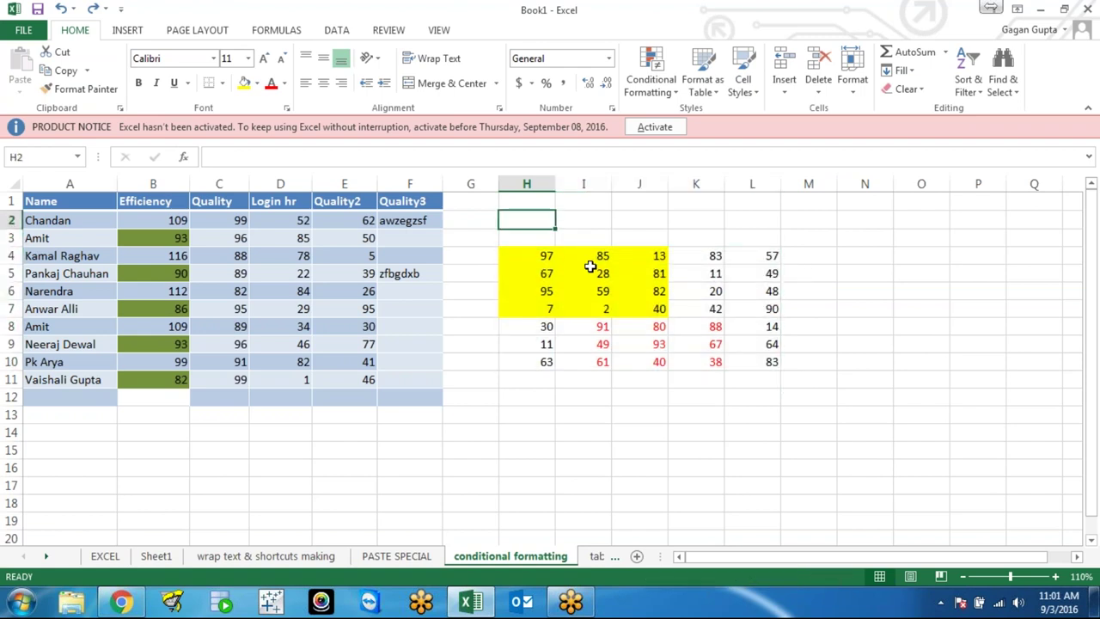
key(Up)
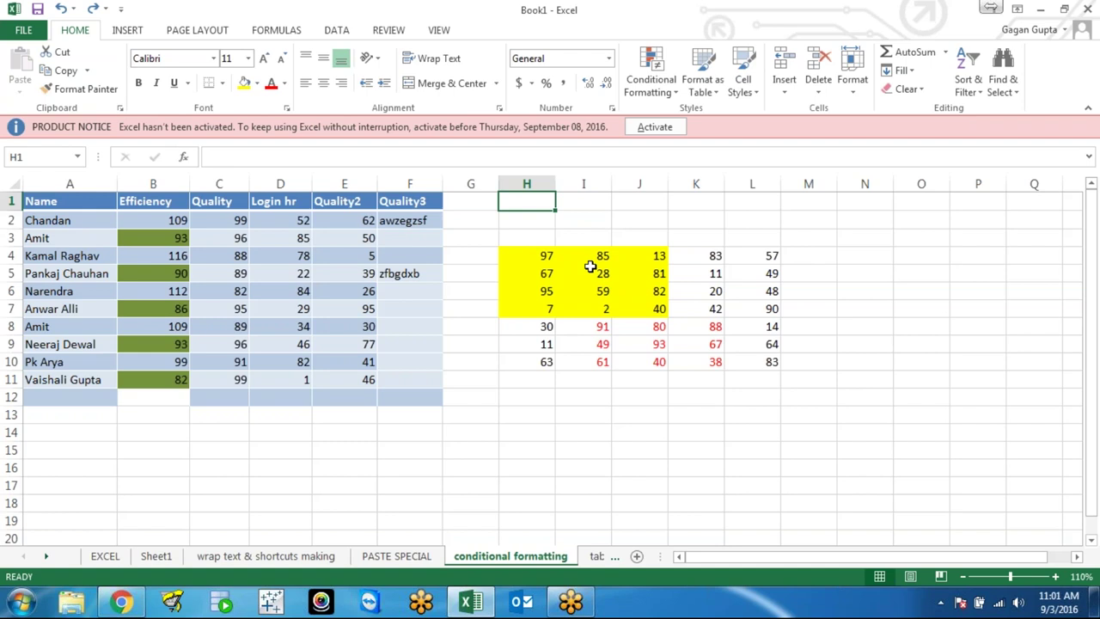
Enter the label alt+eaf in cell H1
text(alt_eaf)
key(BackSpace)
key(BackSpace)
key(BackSpace)
key(BackSpace)
text(+eaf)
key(Return)
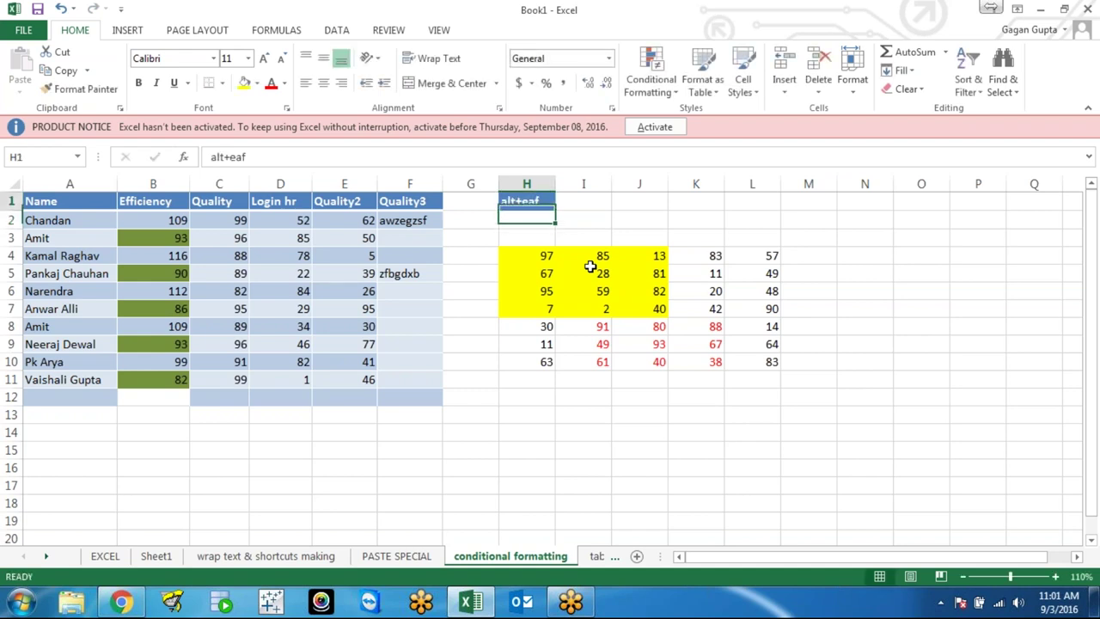
Enter alt+eaa in cell I1, removing the stray trailing characters
key(Up)
key(Right)
text(alt+eaa)
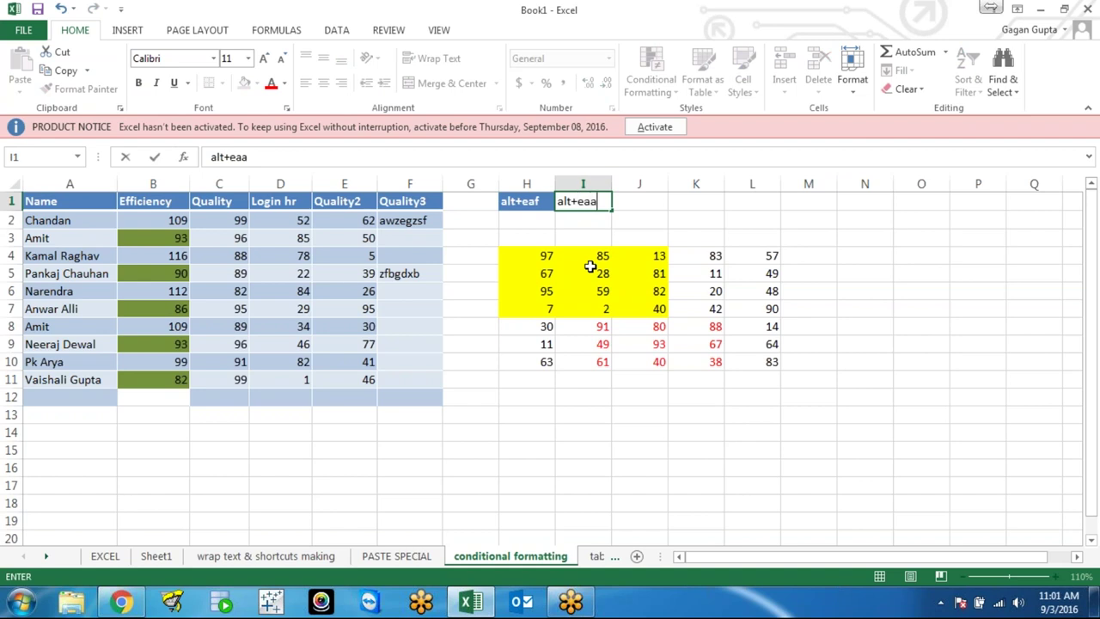
text(]\)
key(ctrl+Return)
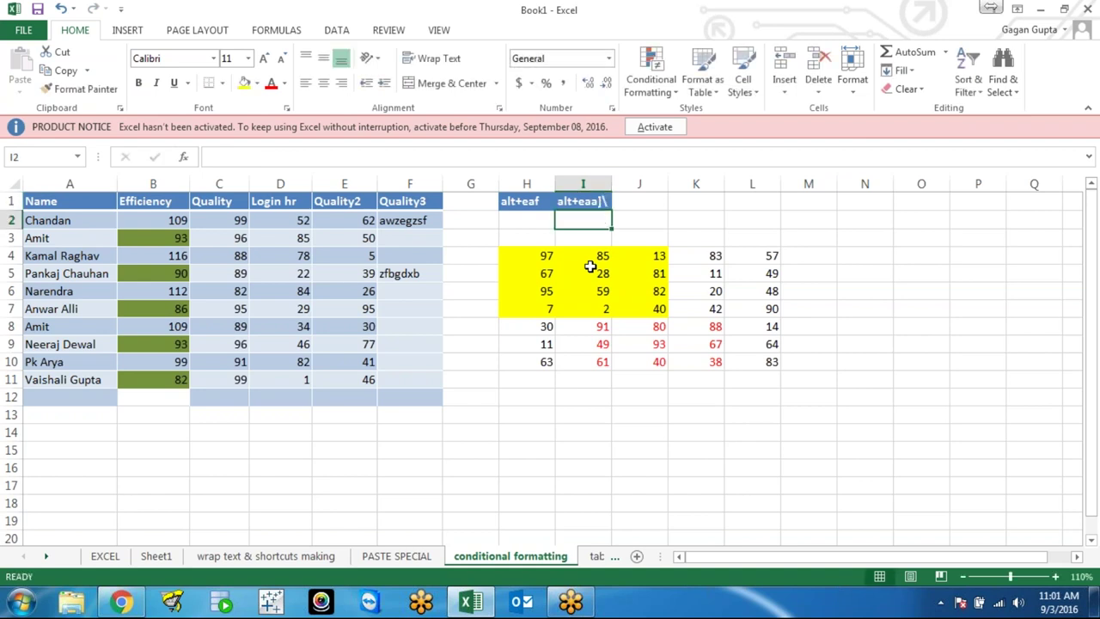
key(F2)
key(BackSpace)
key(BackSpace)
key(Return)
Select the random-number block H4:L10
key(Down)
key(Down)
key(Left)
key(ctrl+shift+Right)
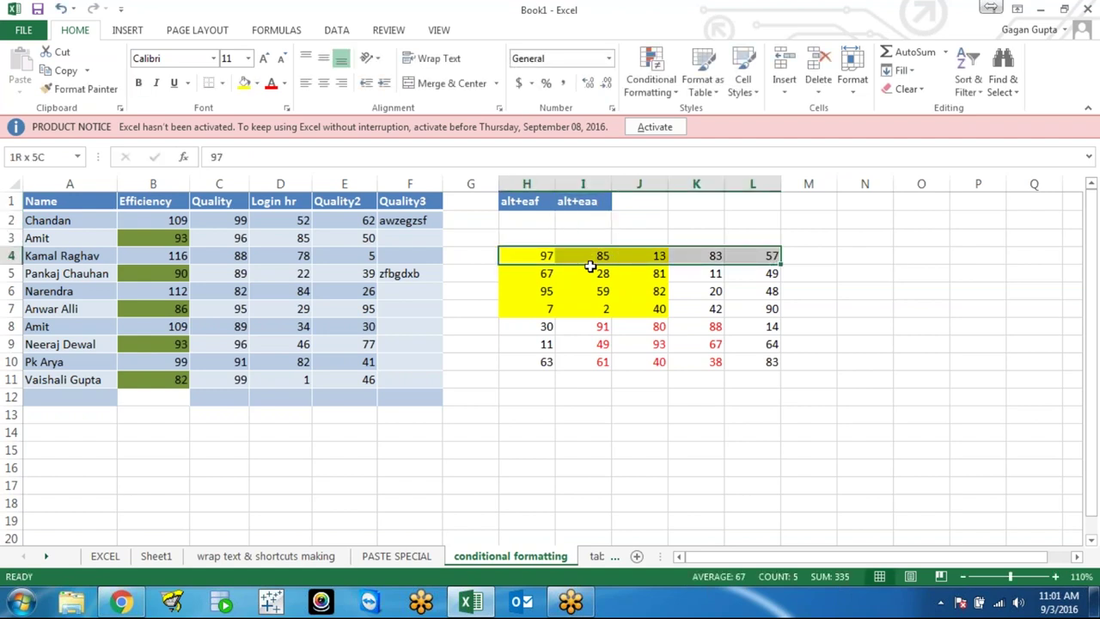
key(ctrl+shift+Down)
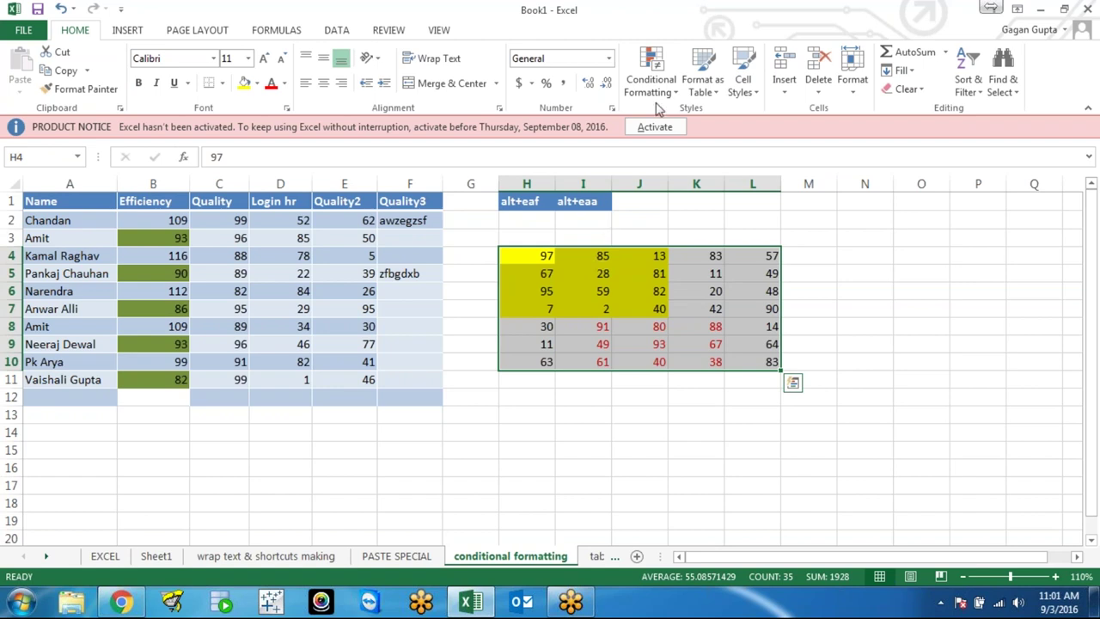
Reselect H4:L10 and remove its colouring while keeping the numbers
click(906, 89)
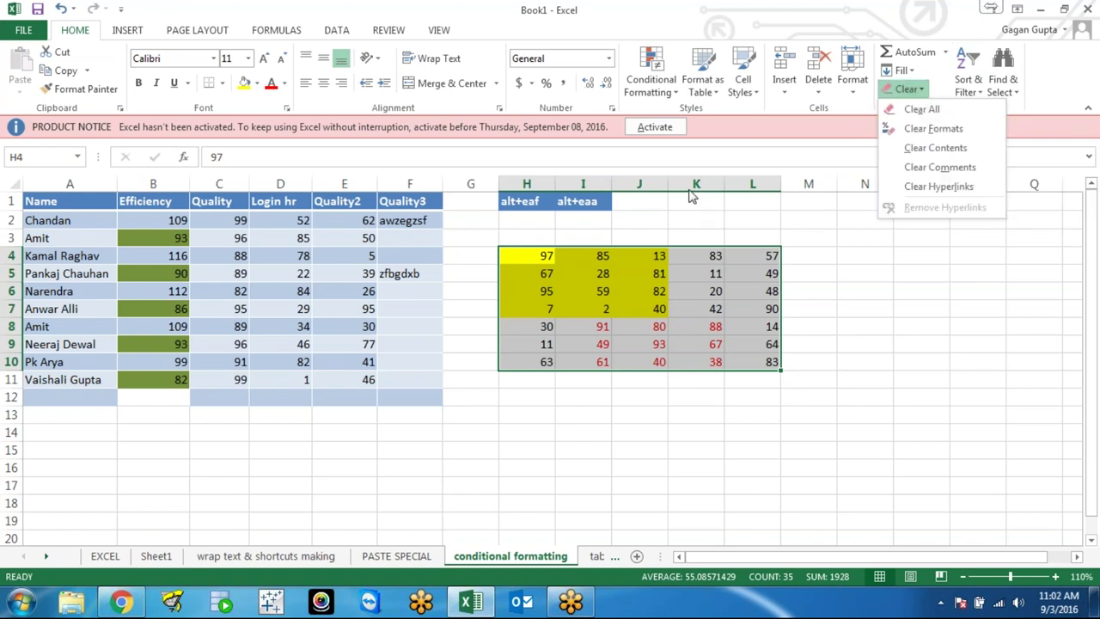
key(Escape)
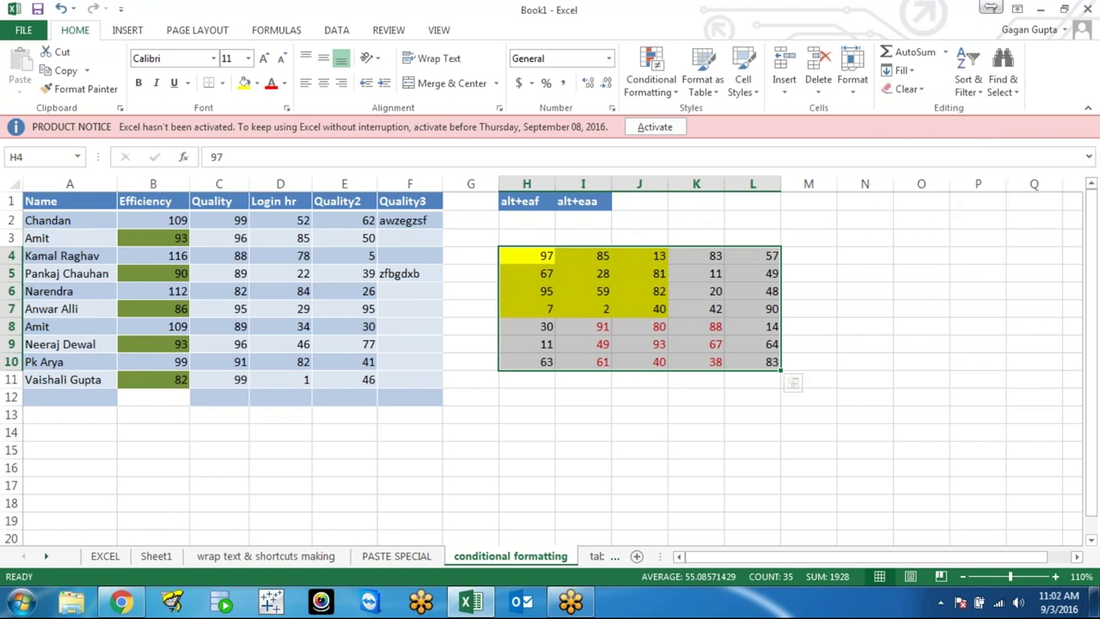
drag(527, 255, 753, 362)
key(alt+h)
key(l)
key(c)
key(s)
Undo the formatting removal to restore the colours on H4:L10
key(Up)
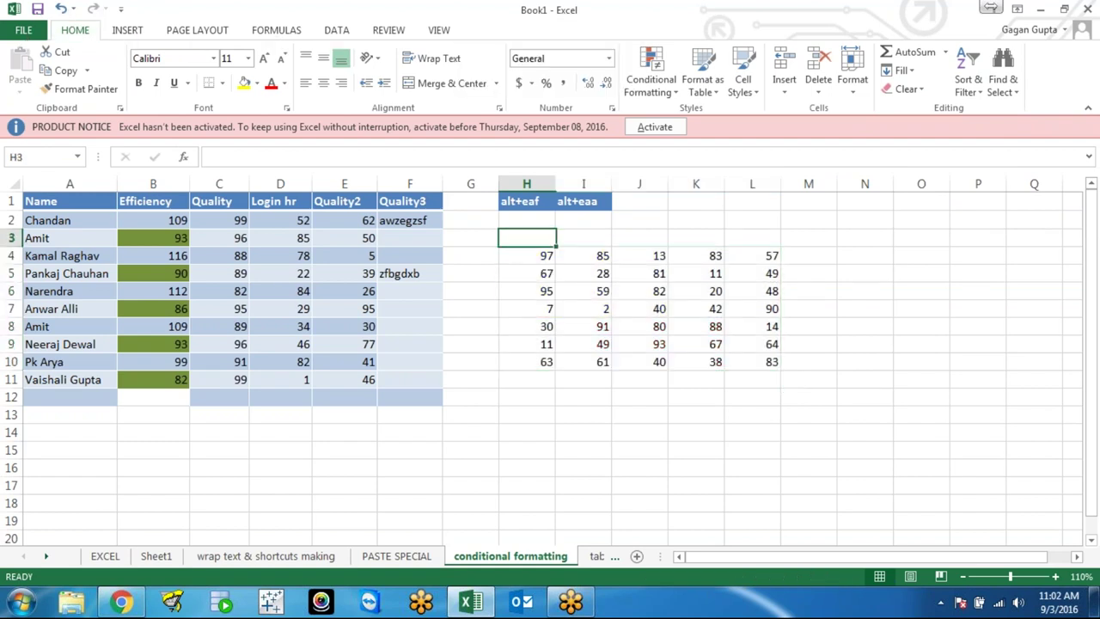
key(Down)
key(Right)
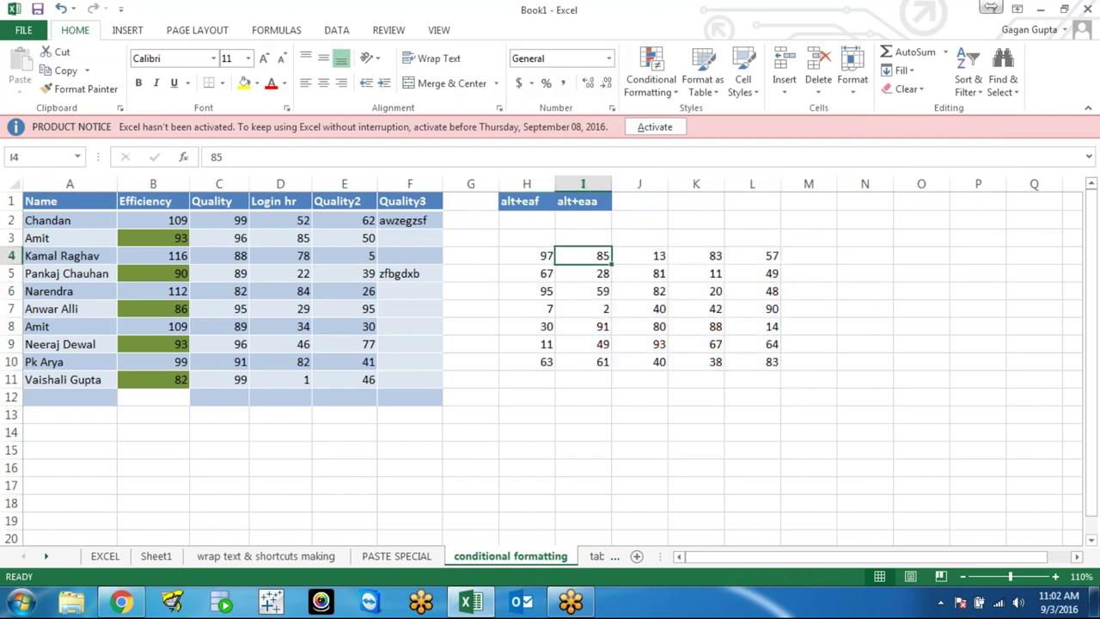
key(ctrl+z)
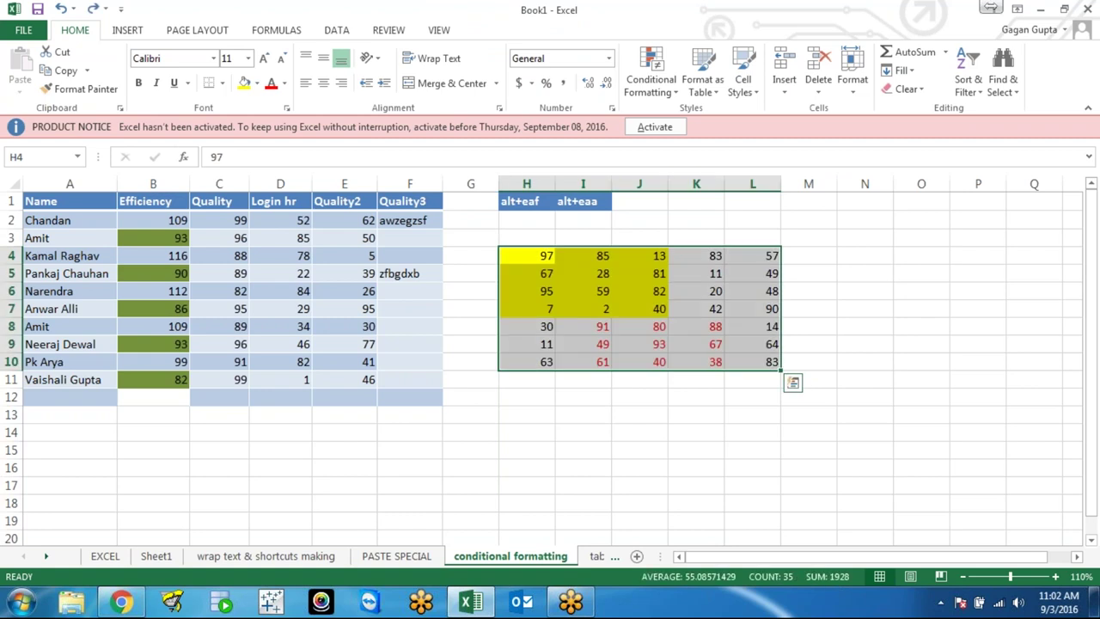
Clear all values and formatting from H4:L10 with Alt+E, A
key(alt+e)
key(a)
key(a)
click(527, 255)
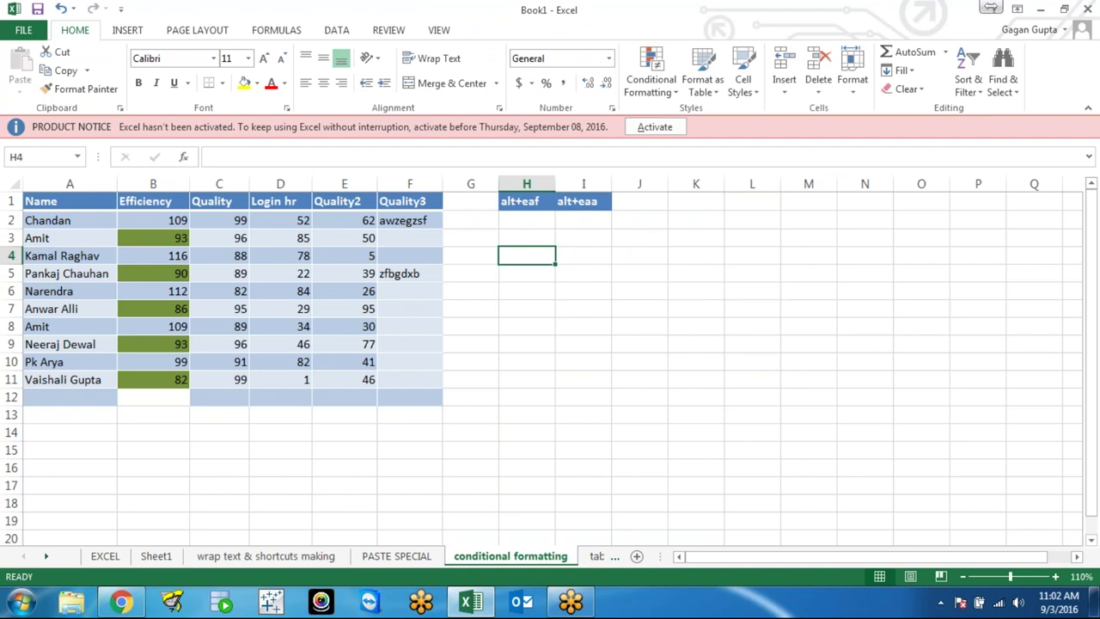
key(Left)
key(Right)
key(Down)
key(Up)
key(Up)
key(Up)
key(Up)
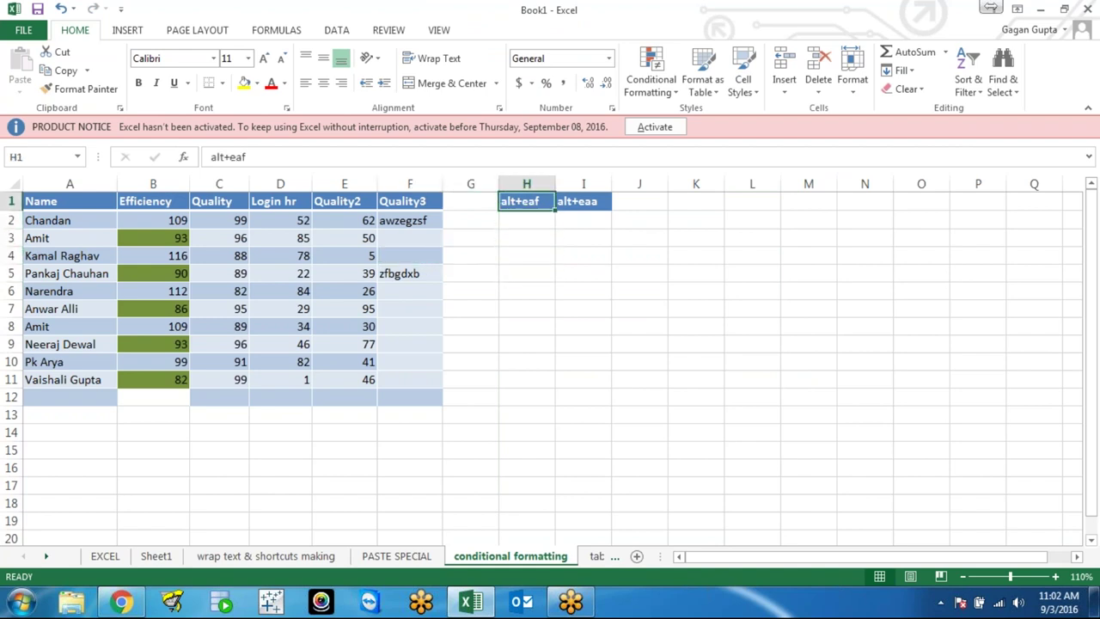
key(Right)
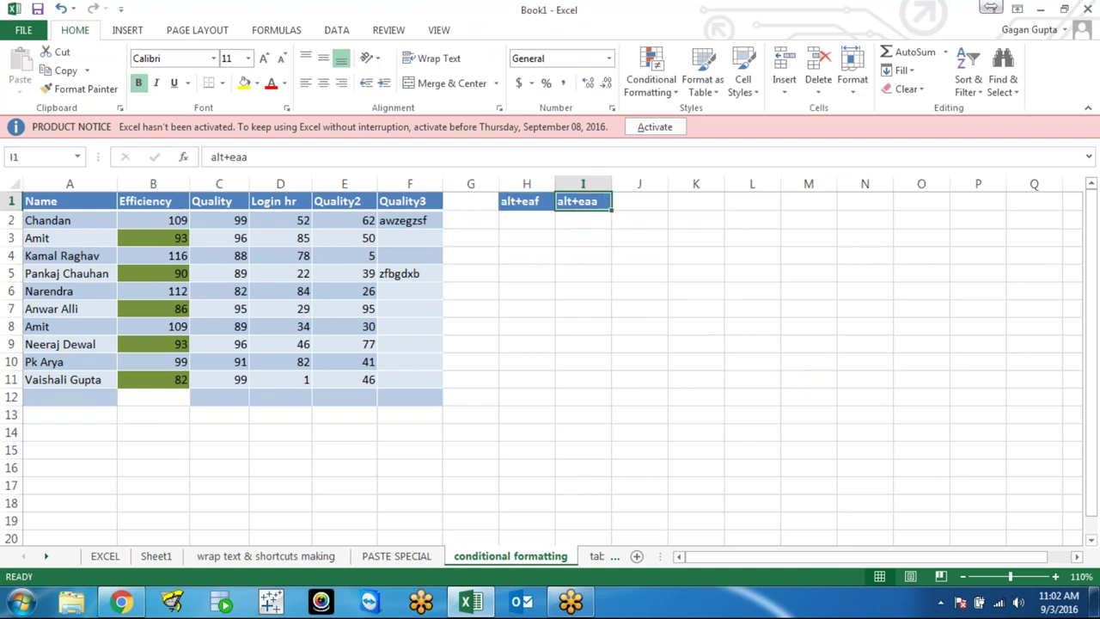
click(920, 91)
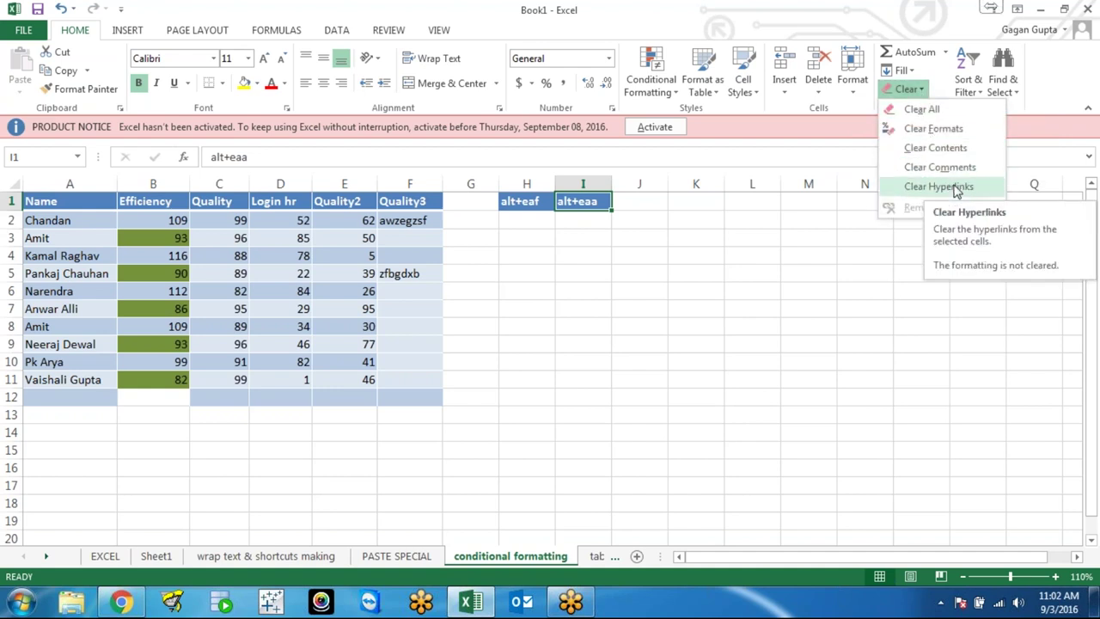
click(810, 213)
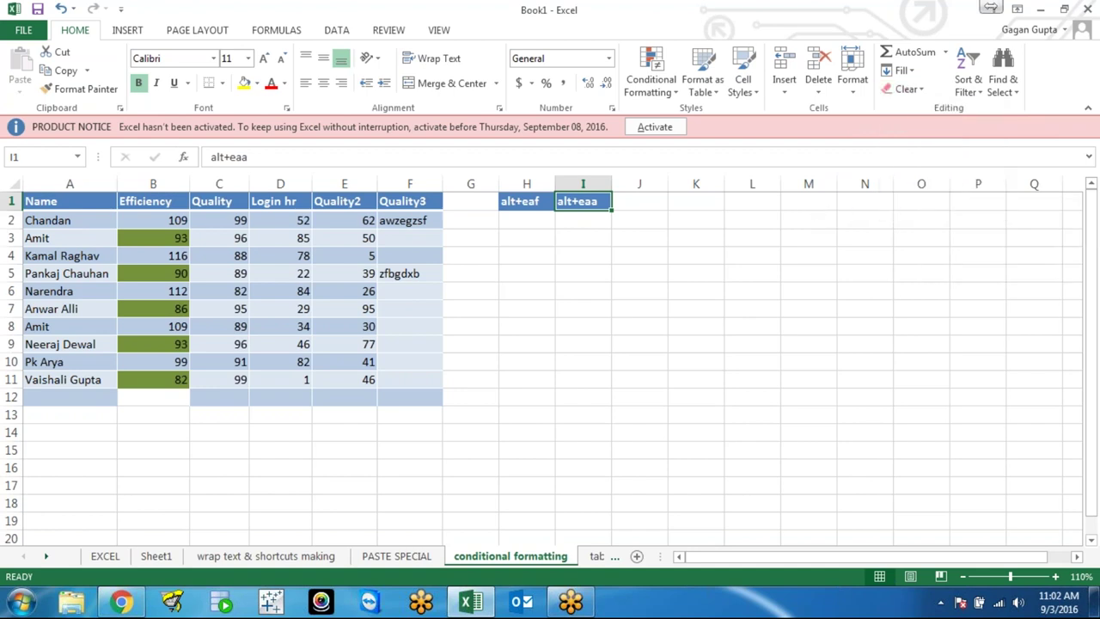